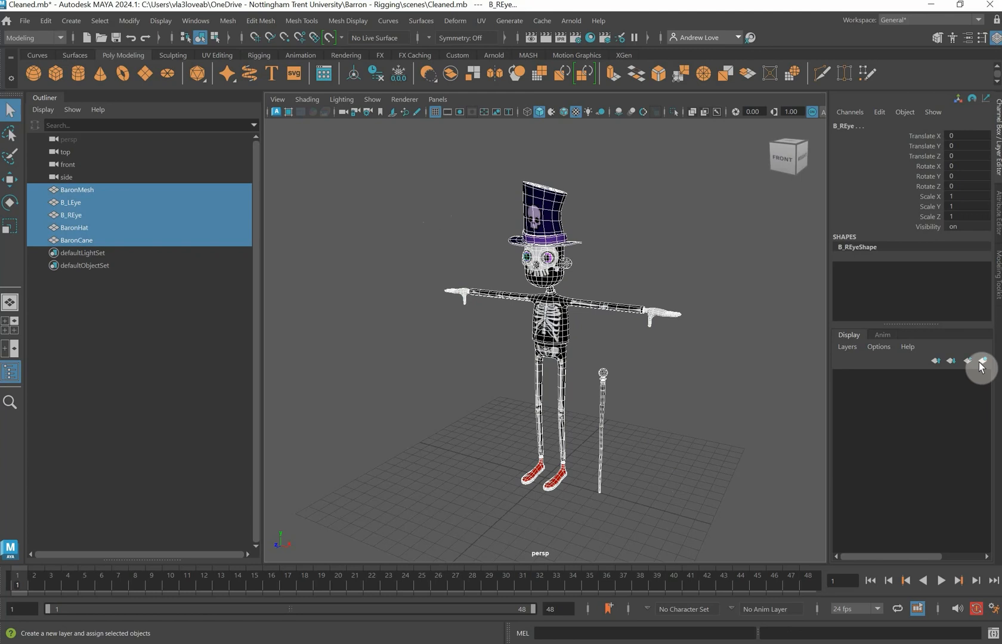
Create a display layer from the selected Baron meshes and set its display type to Reference.
{"action": "left_click", "coordinate": [983, 360]}
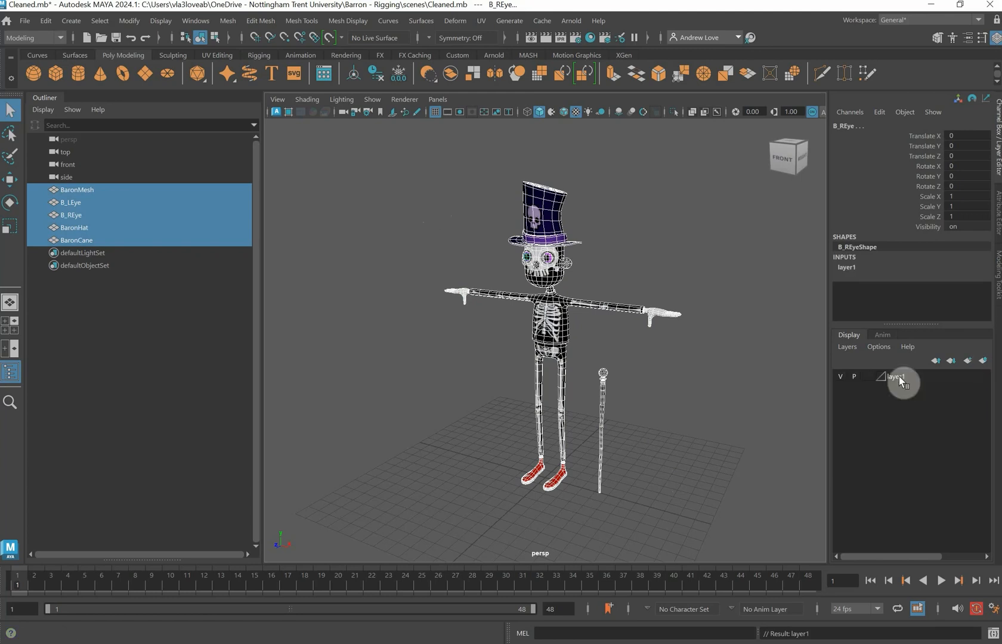
{"action": "left_click", "coordinate": [840, 377]}
{"action": "left_click", "coordinate": [841, 376]}
{"action": "left_click", "coordinate": [665, 364]}
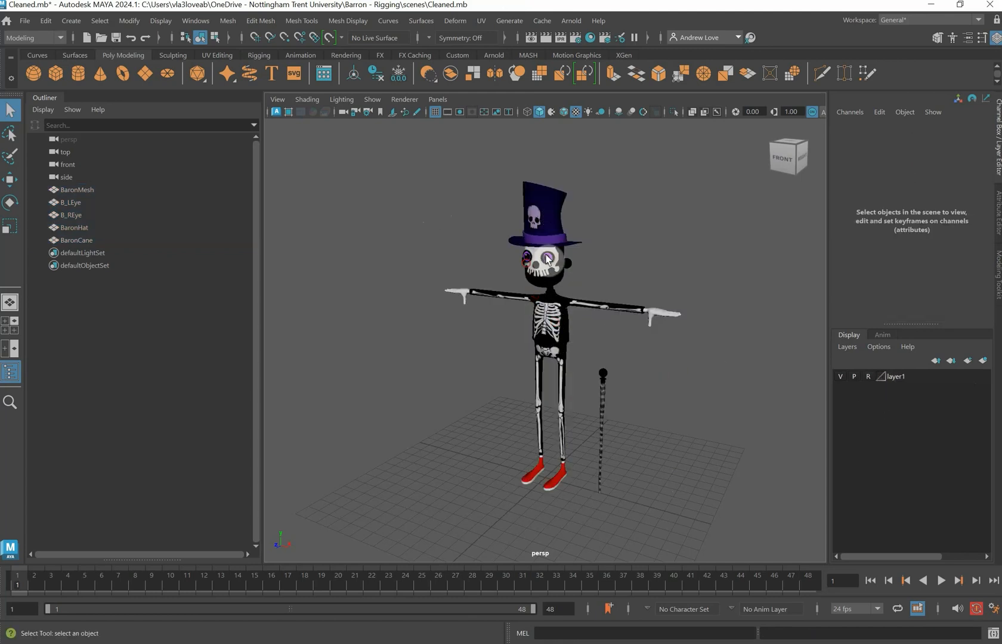
Rename the new display layer as BodyGeo and save the layer settings.
{"action": "left_click", "coordinate": [898, 378]}
{"action": "double_click", "coordinate": [898, 378]}
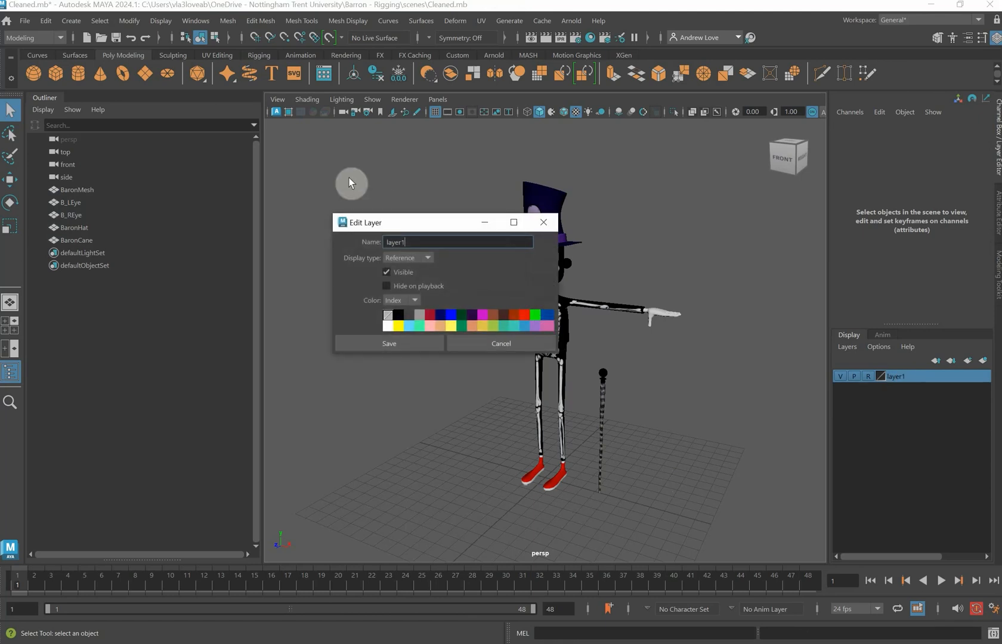
{"action": "double_click", "coordinate": [399, 242]}
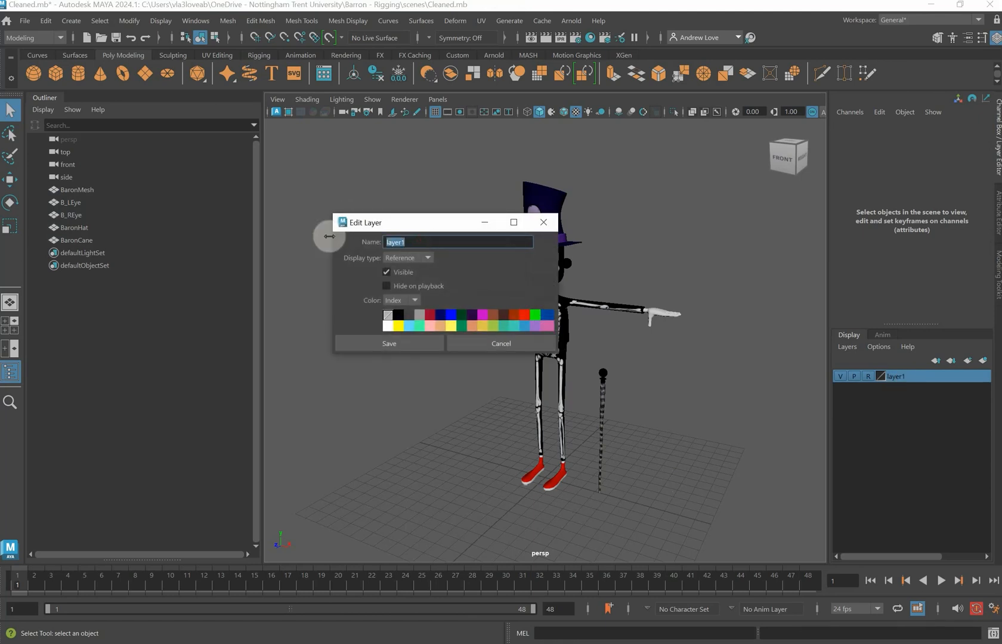
{"action": "type", "text": "BodyGeo"}
{"action": "left_click", "coordinate": [396, 345]}
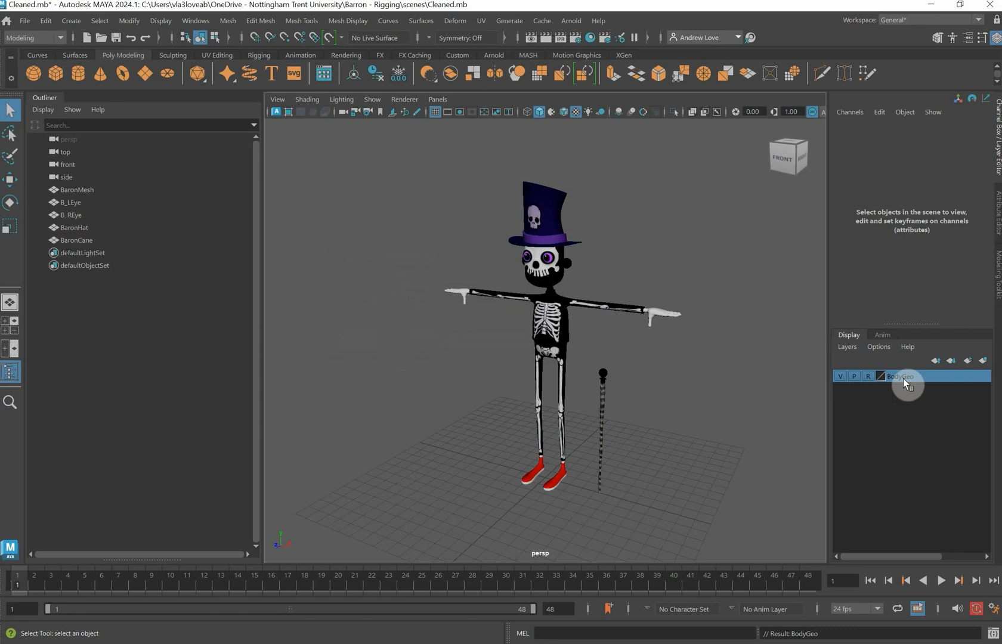
Display the character in the perspective view as untextured smooth shading with its wireframe overlaid.
{"action": "left_click", "coordinate": [536, 311]}
{"action": "left_click", "coordinate": [565, 113]}
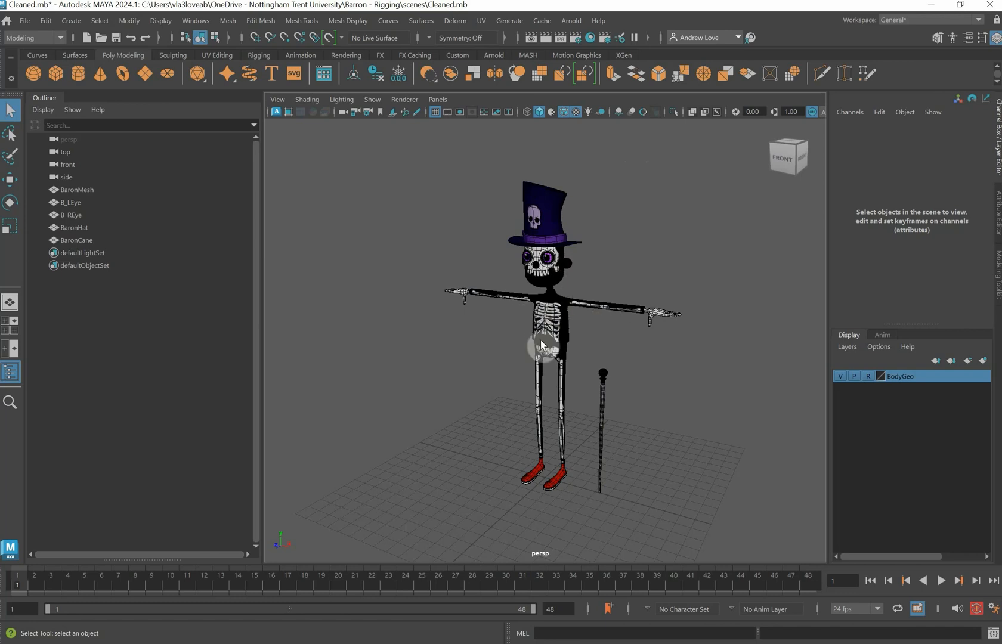
{"action": "key", "text": "5"}
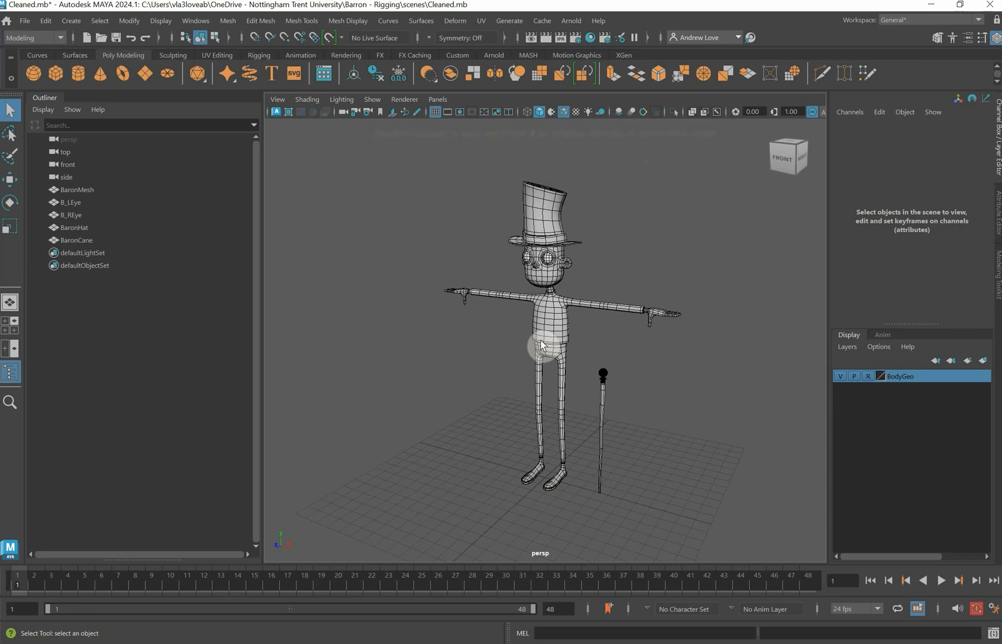
Examine the topology of the character and cane in the perspective view from several angles and distances.
{"action": "left_click_drag", "start_coordinate": [486, 389], "coordinate": [411, 369], "text": "alt"}
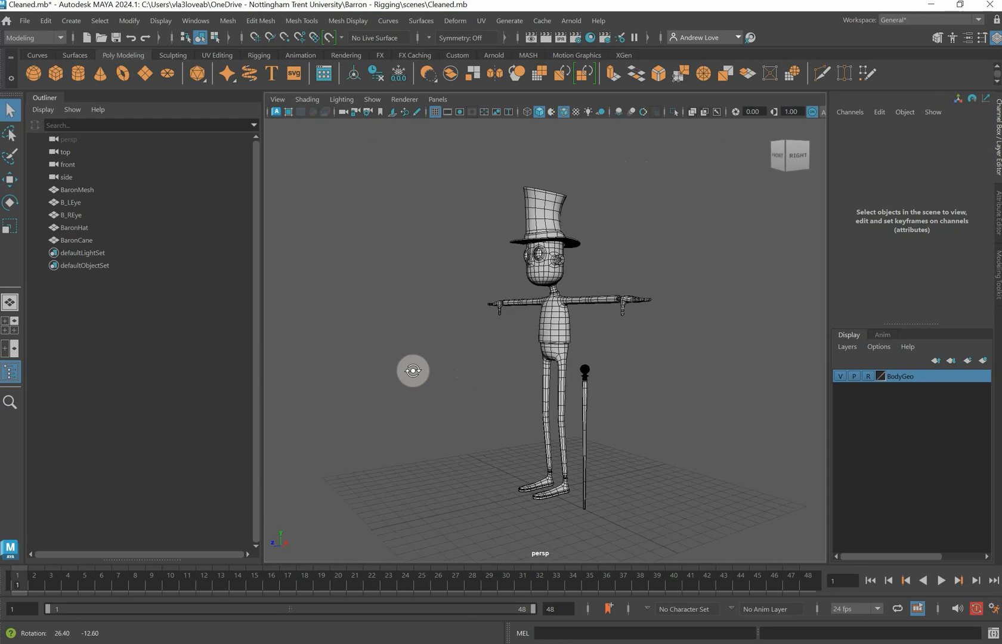
{"action": "scroll", "coordinate": [432, 375], "scroll_direction": "up", "scroll_amount": 6}
{"action": "middle_click_drag", "start_coordinate": [724, 406], "coordinate": [549, 286], "text": "alt"}
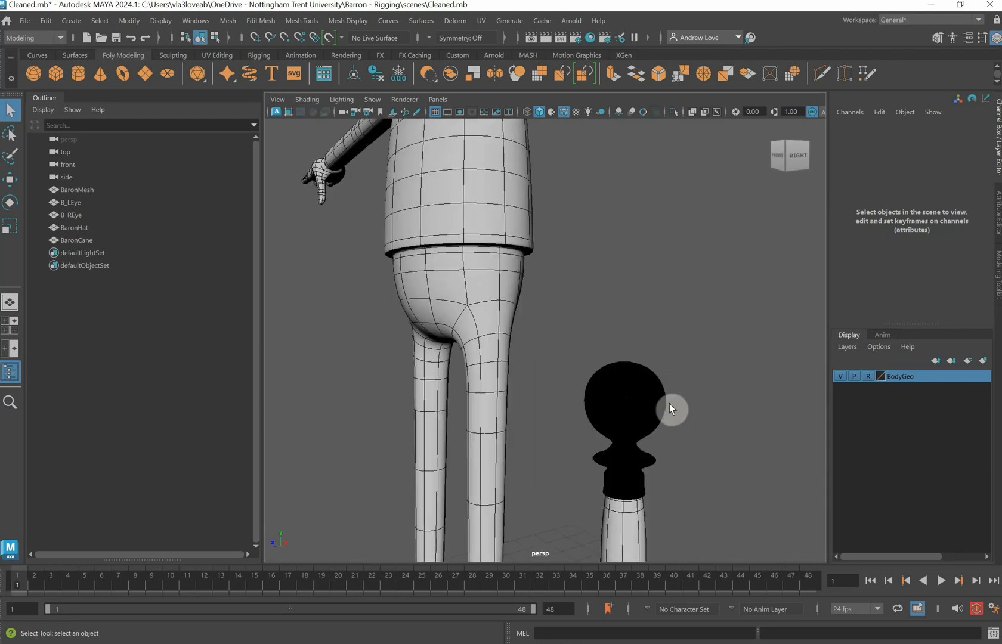
{"action": "scroll", "coordinate": [624, 364], "scroll_direction": "down", "scroll_amount": 6}
{"action": "left_click_drag", "start_coordinate": [435, 362], "coordinate": [424, 389], "text": "alt"}
{"action": "scroll", "coordinate": [424, 387], "scroll_direction": "down", "scroll_amount": 5}
{"action": "middle_click_drag", "start_coordinate": [425, 411], "coordinate": [405, 387], "text": "alt"}
{"action": "scroll", "coordinate": [407, 392], "scroll_direction": "up", "scroll_amount": 2}
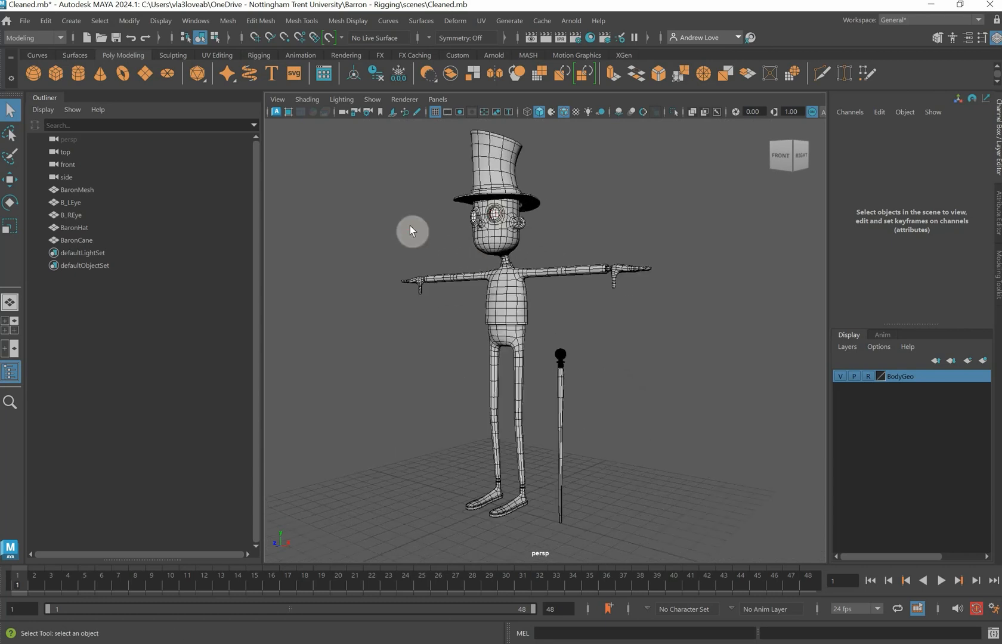
{"action": "scroll", "coordinate": [408, 226], "scroll_direction": "down", "scroll_amount": 2}
{"action": "scroll", "coordinate": [376, 271], "scroll_direction": "up", "scroll_amount": 3}
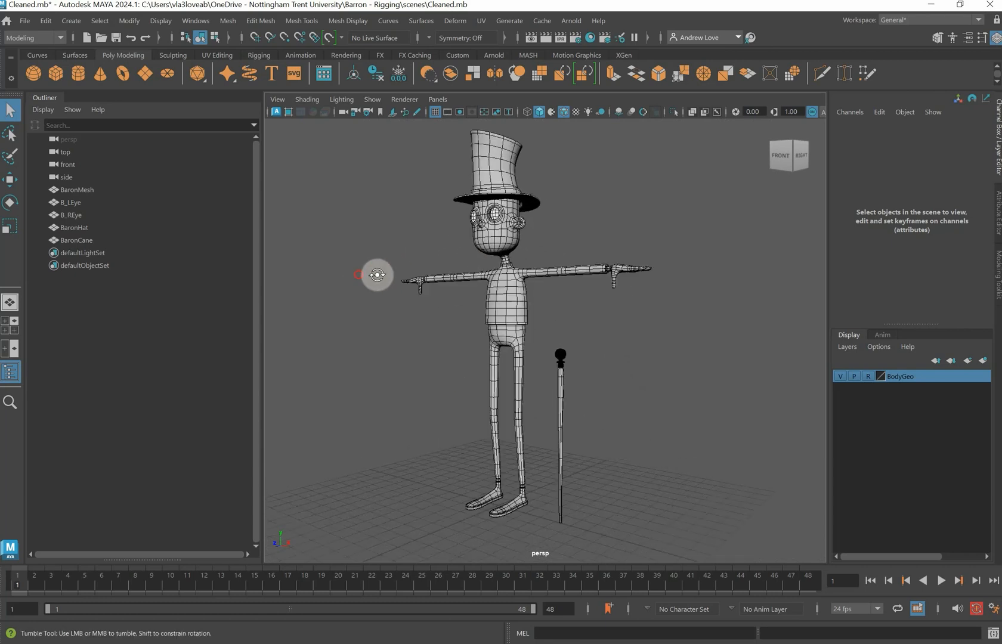
{"action": "left_click_drag", "start_coordinate": [375, 273], "coordinate": [405, 293], "text": "alt"}
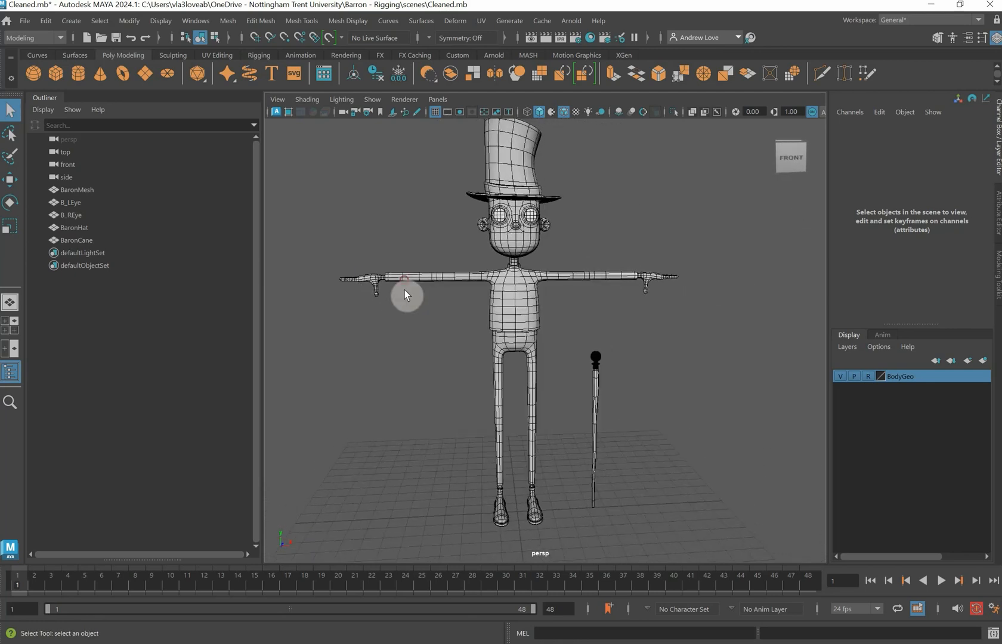
Frame the whole character in the top and front views, and show the side view full size around the head and torso.
{"action": "key", "text": "space"}
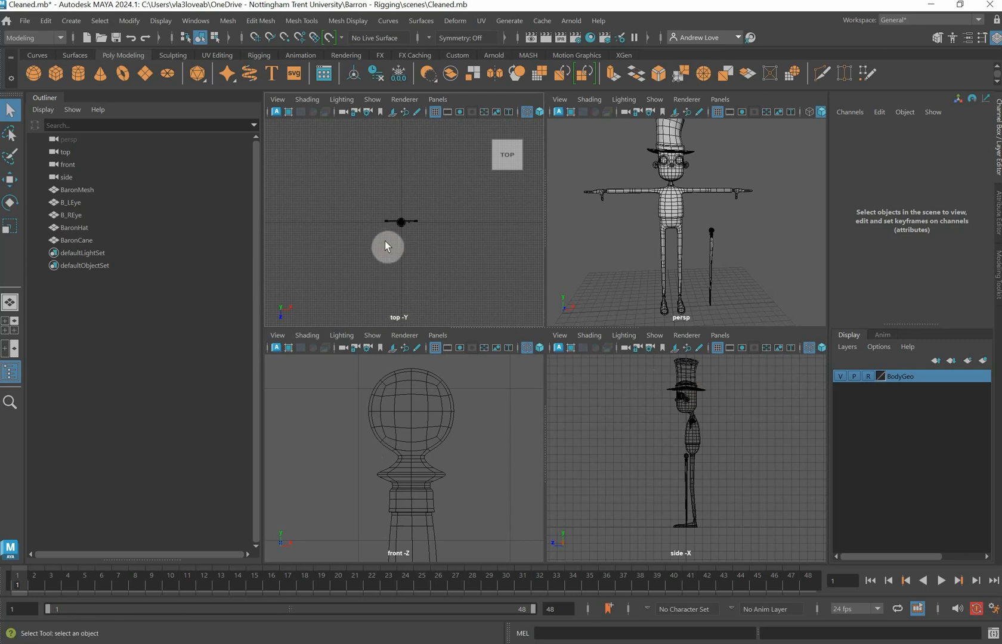
{"action": "key", "text": "a"}
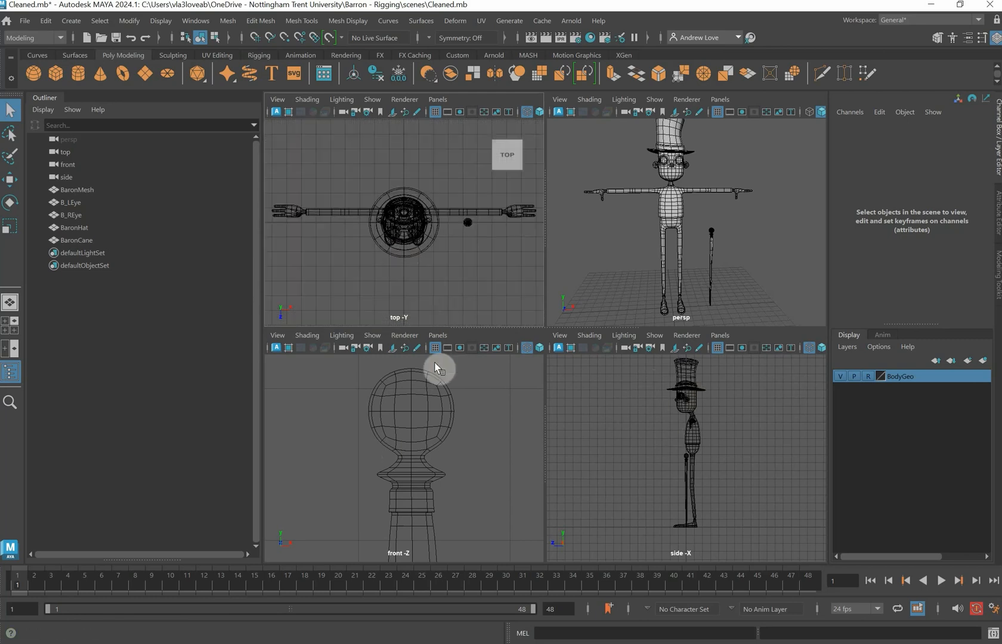
{"action": "key", "text": "a"}
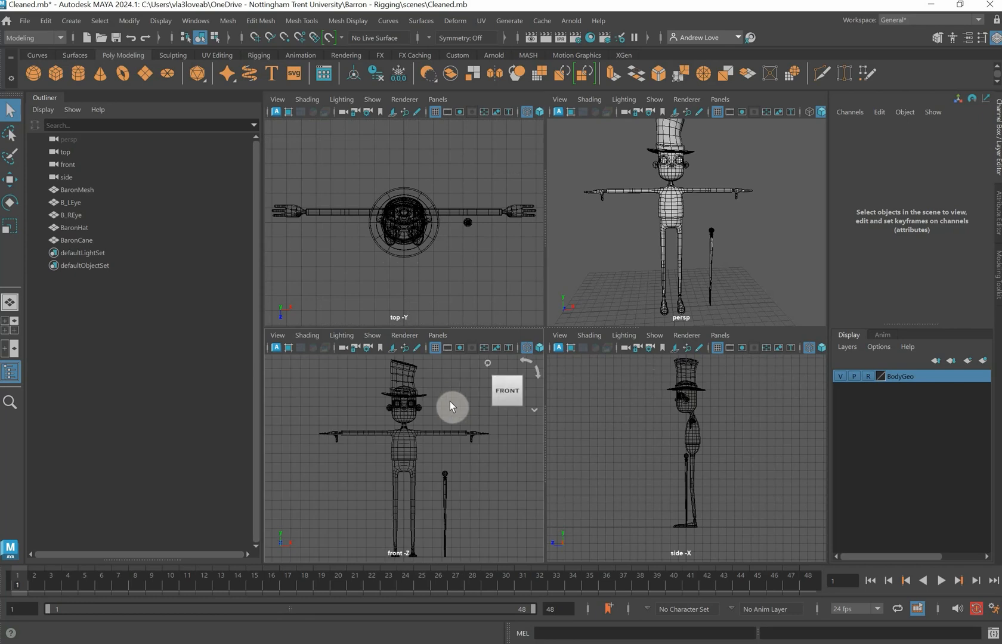
{"action": "key", "text": "space"}
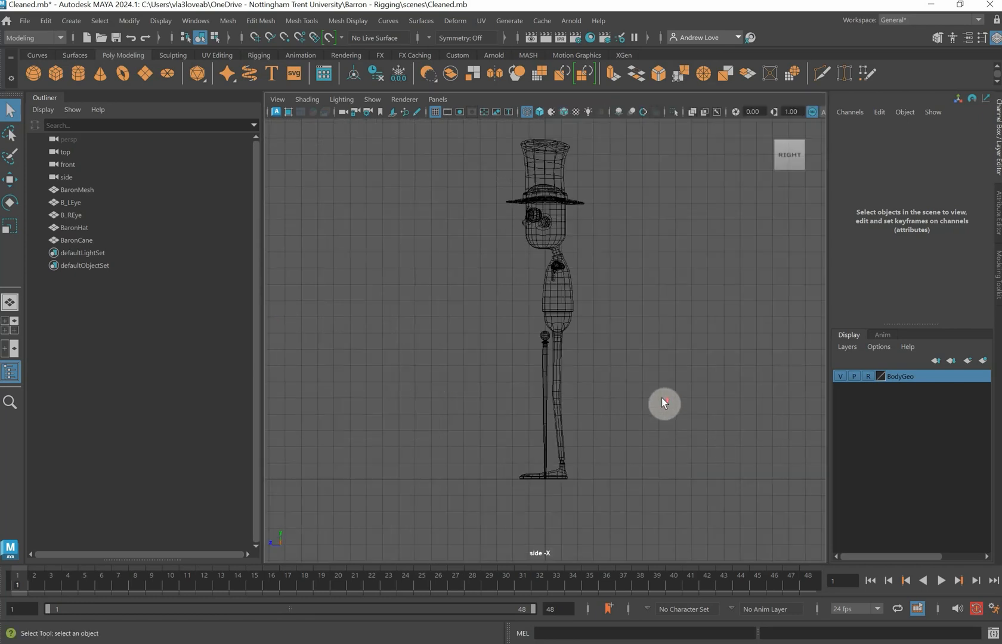
{"action": "scroll", "coordinate": [662, 398], "scroll_direction": "up", "scroll_amount": 6}
{"action": "scroll", "coordinate": [540, 367], "scroll_direction": "down", "scroll_amount": 2}
{"action": "middle_click_drag", "start_coordinate": [477, 349], "coordinate": [432, 479], "text": "alt"}
{"action": "scroll", "coordinate": [461, 361], "scroll_direction": "up", "scroll_amount": 2}
{"action": "scroll", "coordinate": [461, 360], "scroll_direction": "up", "scroll_amount": 2}
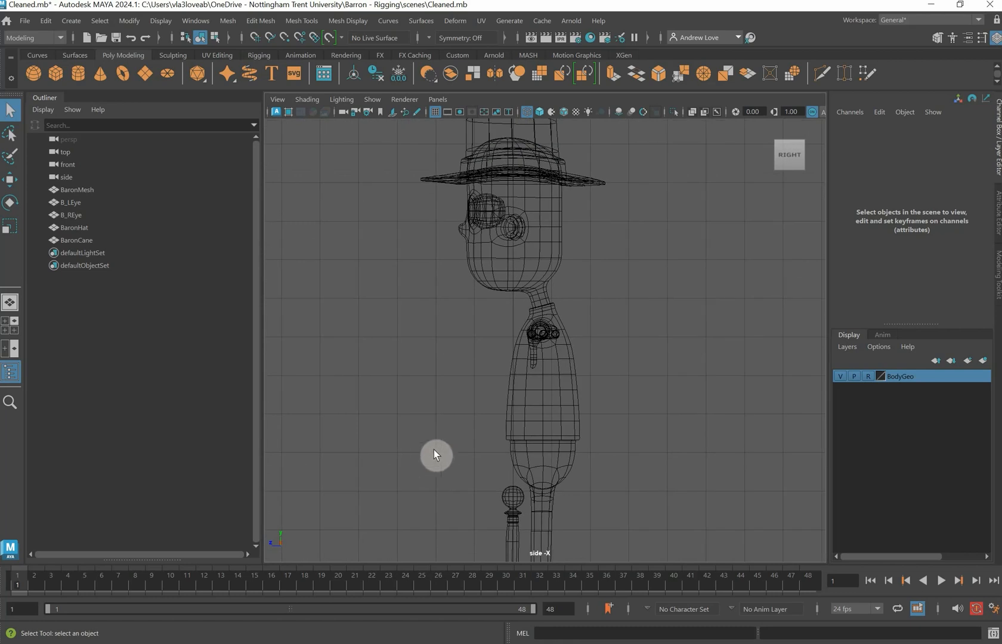
Switch to the Rigging menu set and its tools, and enable X-Ray Joints in the side view.
{"action": "left_click", "coordinate": [264, 56]}
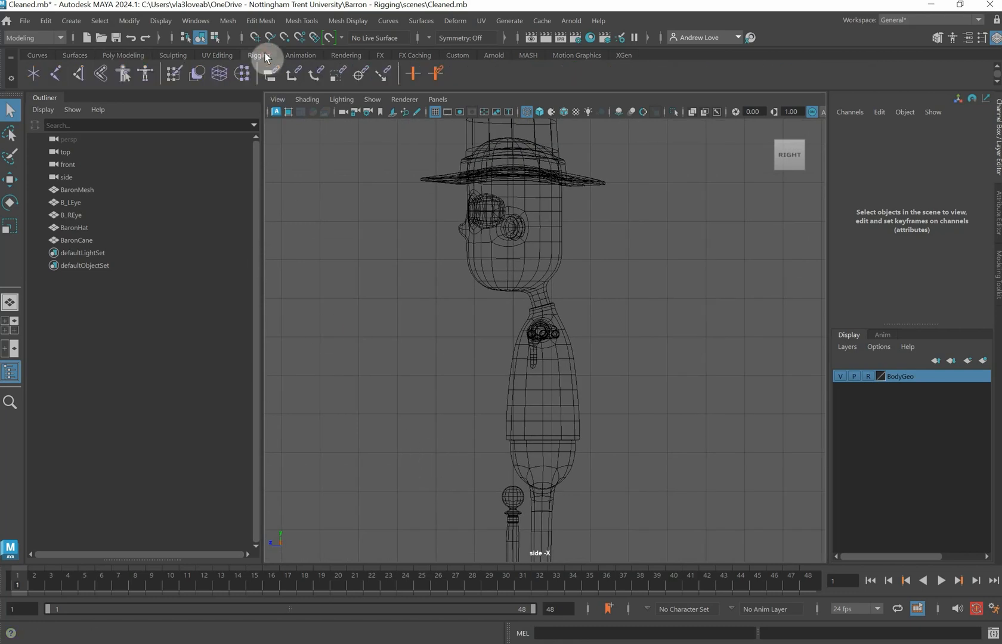
{"action": "left_click", "coordinate": [58, 37]}
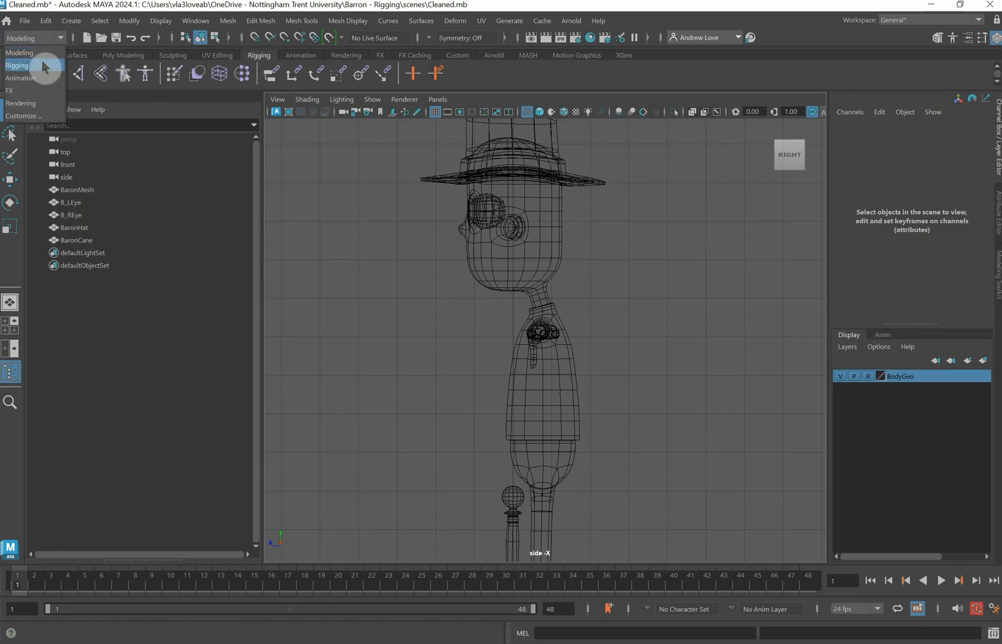
{"action": "left_click", "coordinate": [19, 66]}
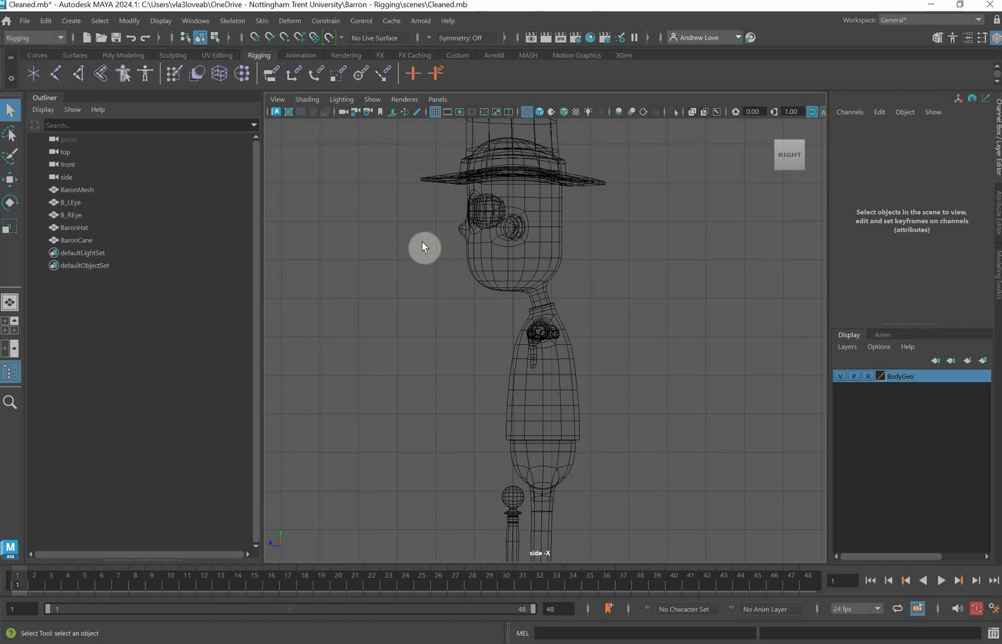
{"action": "left_click", "coordinate": [308, 101]}
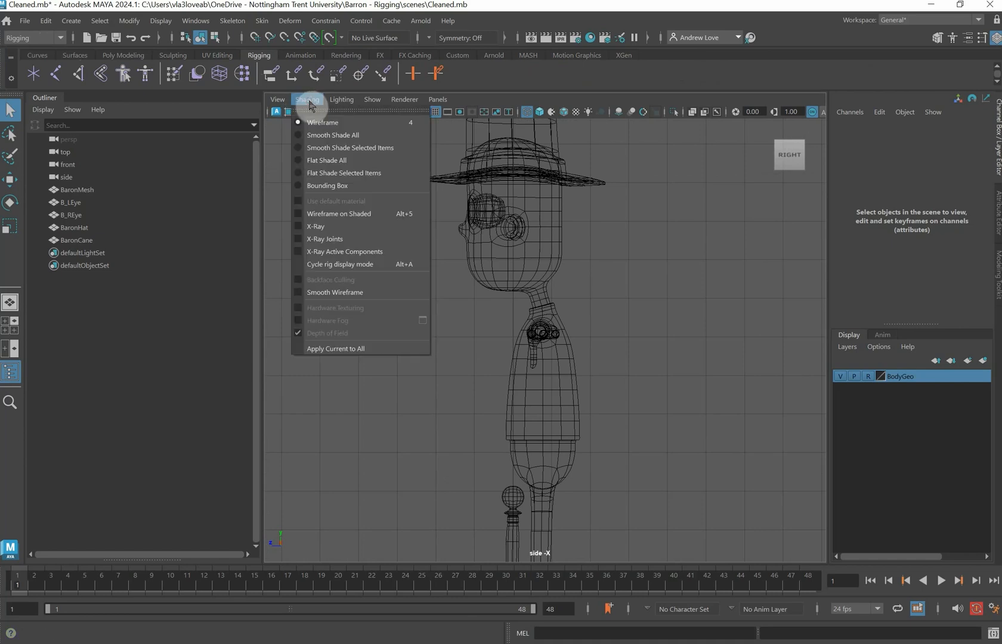
{"action": "left_click", "coordinate": [297, 239]}
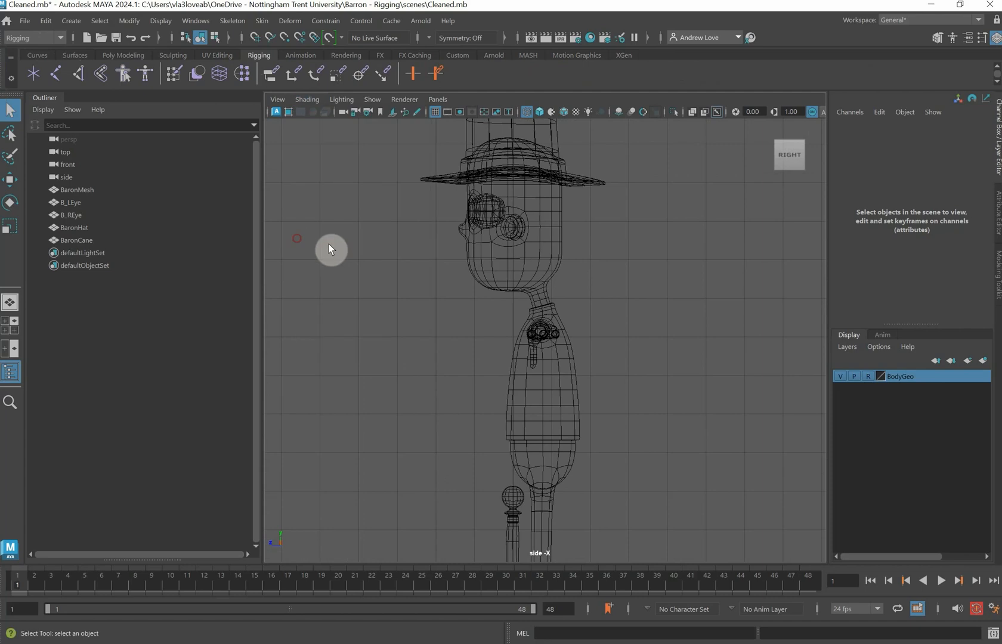
{"action": "key", "text": "space"}
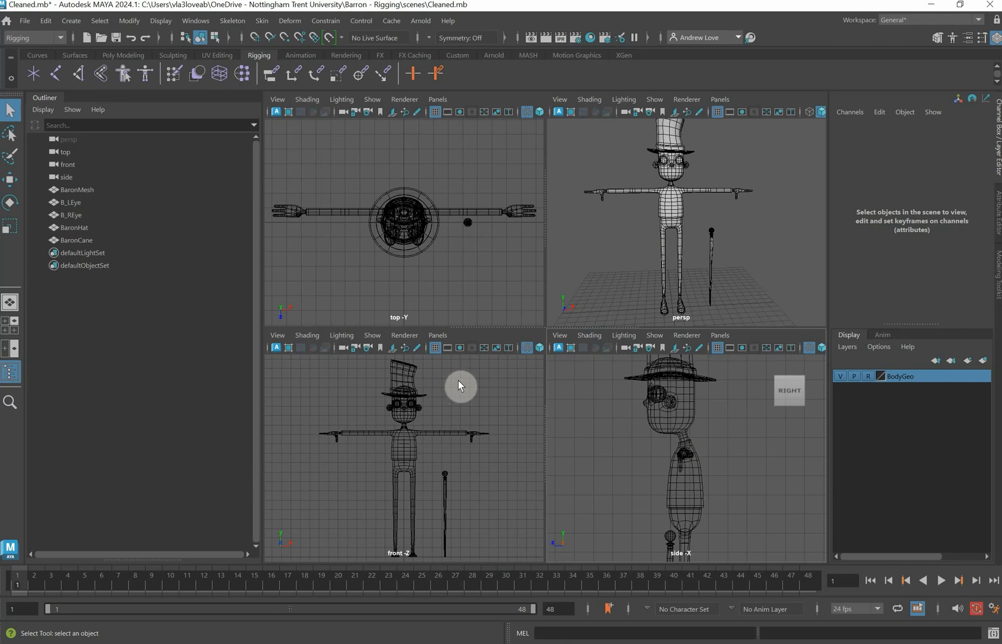
{"action": "key", "text": "space"}
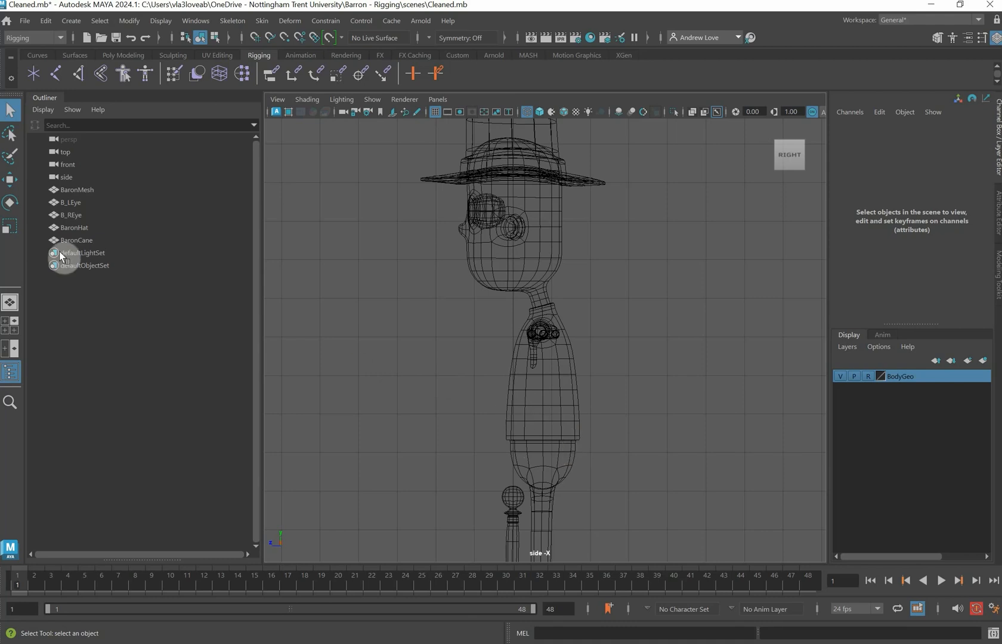
Draw a seven-joint chain in the side view from the back of the waist through the spine and neck to the top of the head.
{"action": "left_click", "coordinate": [55, 73]}
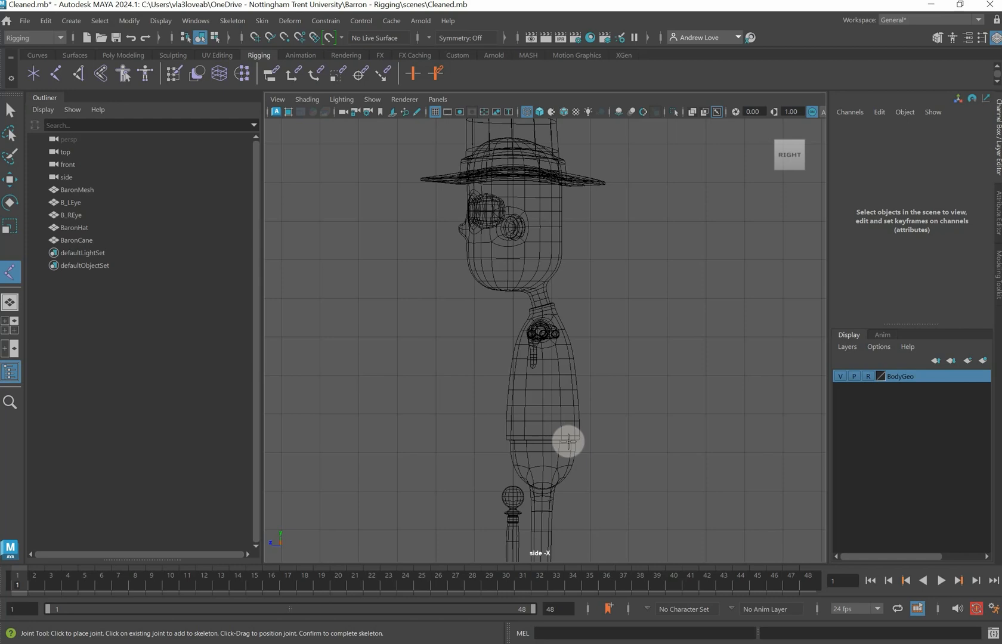
{"action": "left_click", "coordinate": [567, 441]}
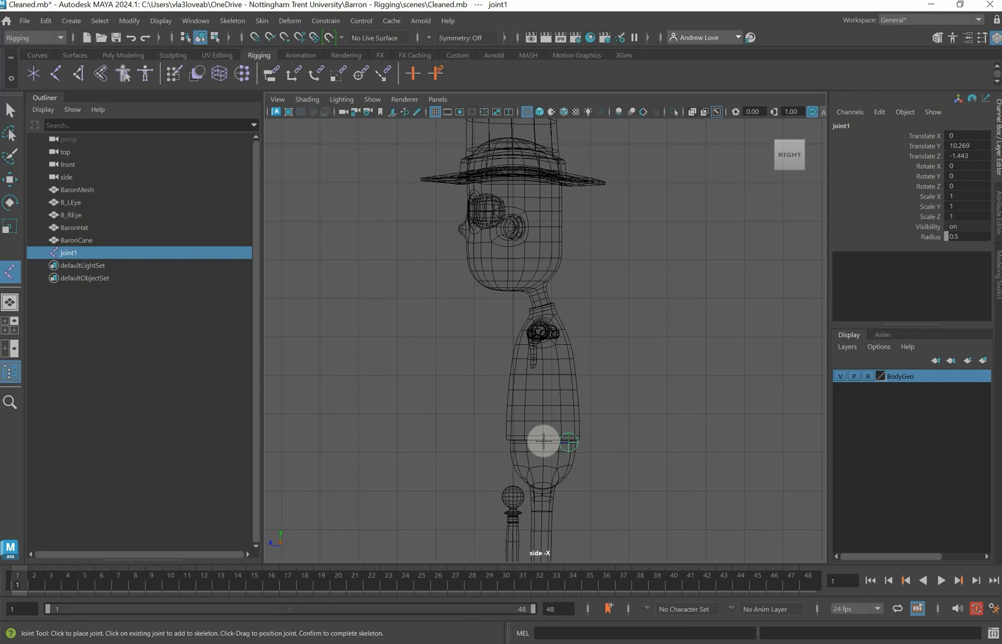
{"action": "left_click", "coordinate": [543, 441]}
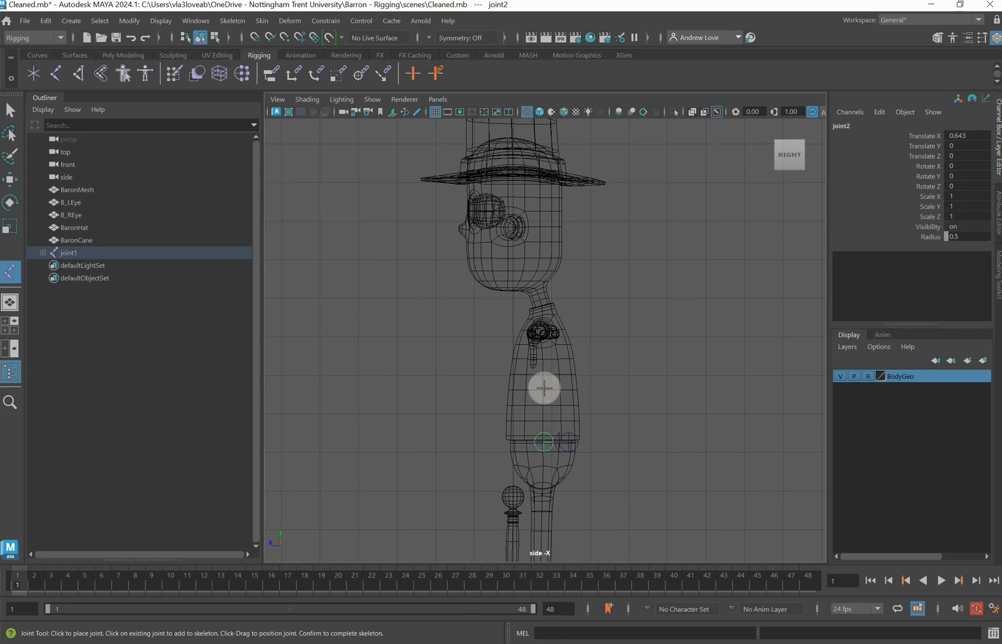
{"action": "left_click", "coordinate": [542, 406]}
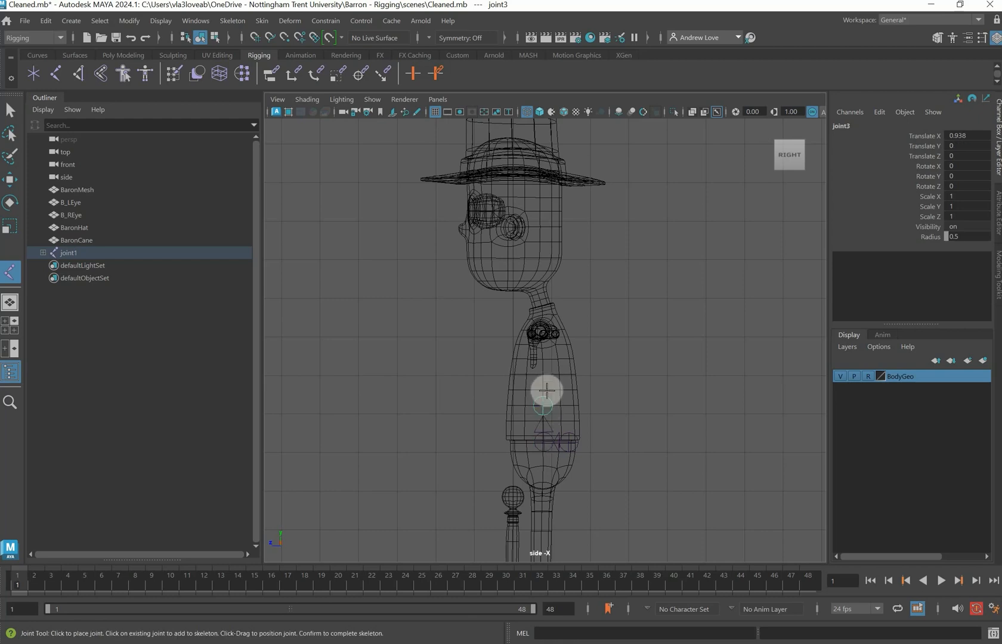
{"action": "left_click", "coordinate": [543, 375]}
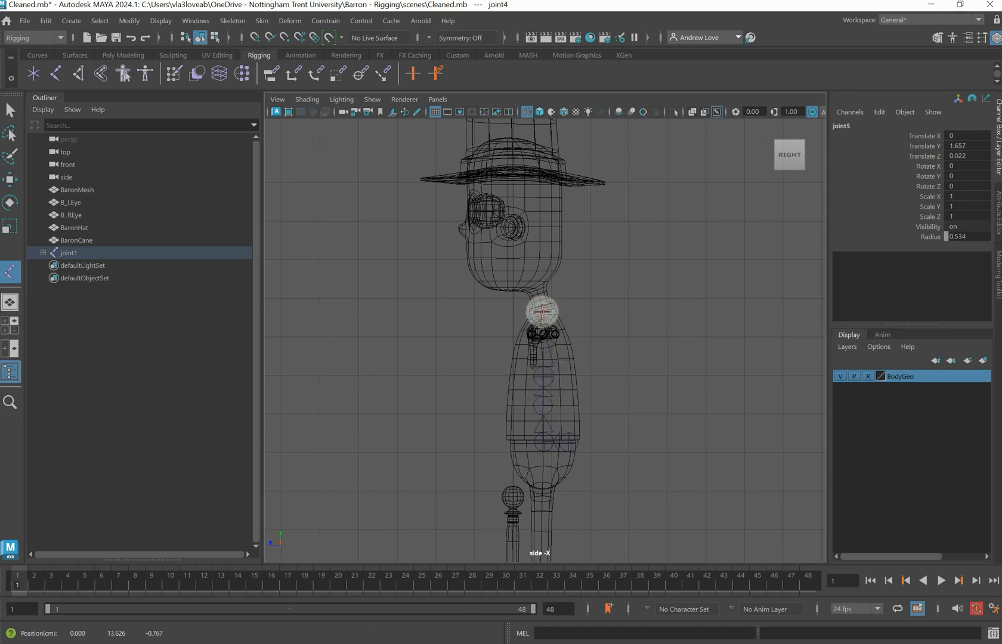
{"action": "left_click", "coordinate": [542, 312]}
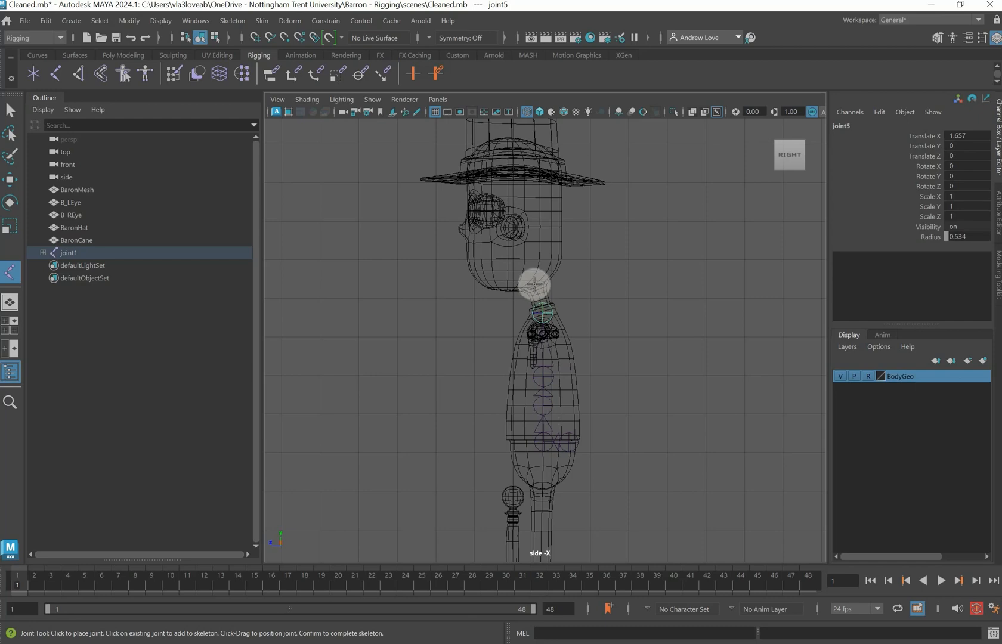
{"action": "left_click", "coordinate": [534, 284]}
{"action": "left_click", "coordinate": [508, 136]}
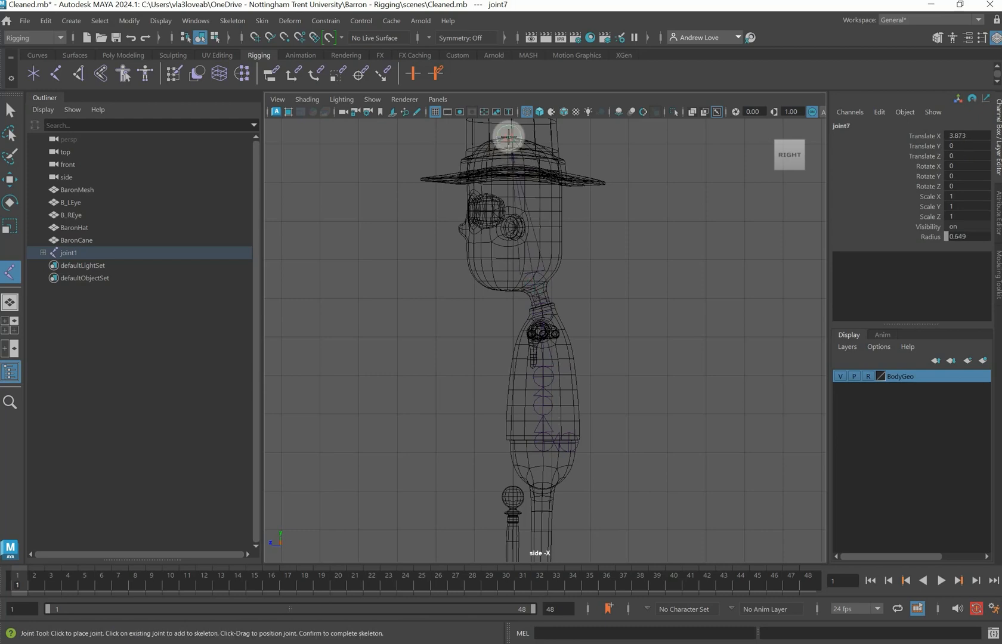
{"action": "key", "text": "q"}
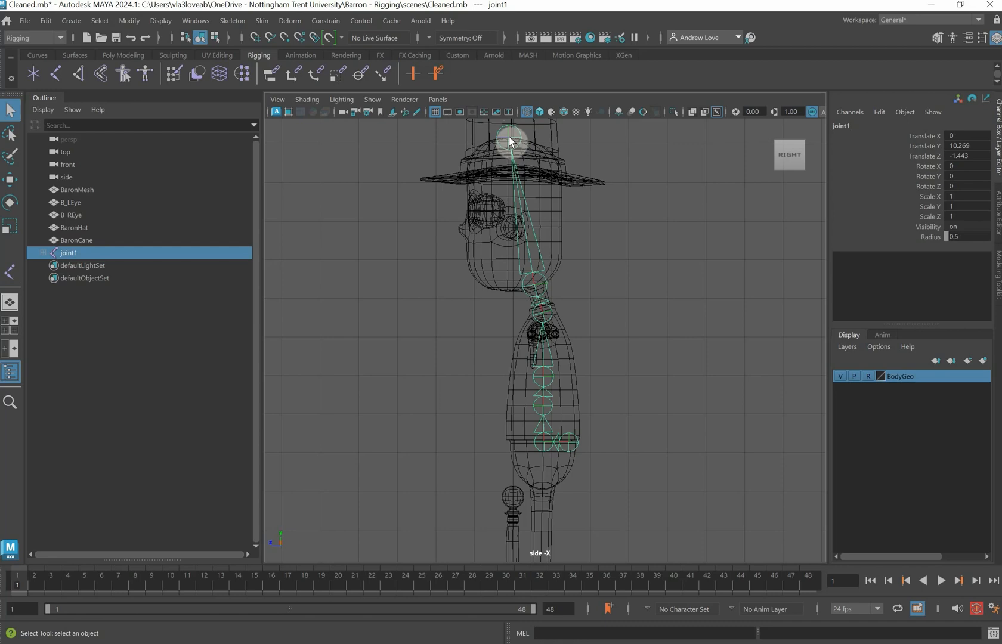
Expand the joint chain in the Outliner and rename its top joint Root_Joint.
{"action": "left_click", "coordinate": [46, 254]}
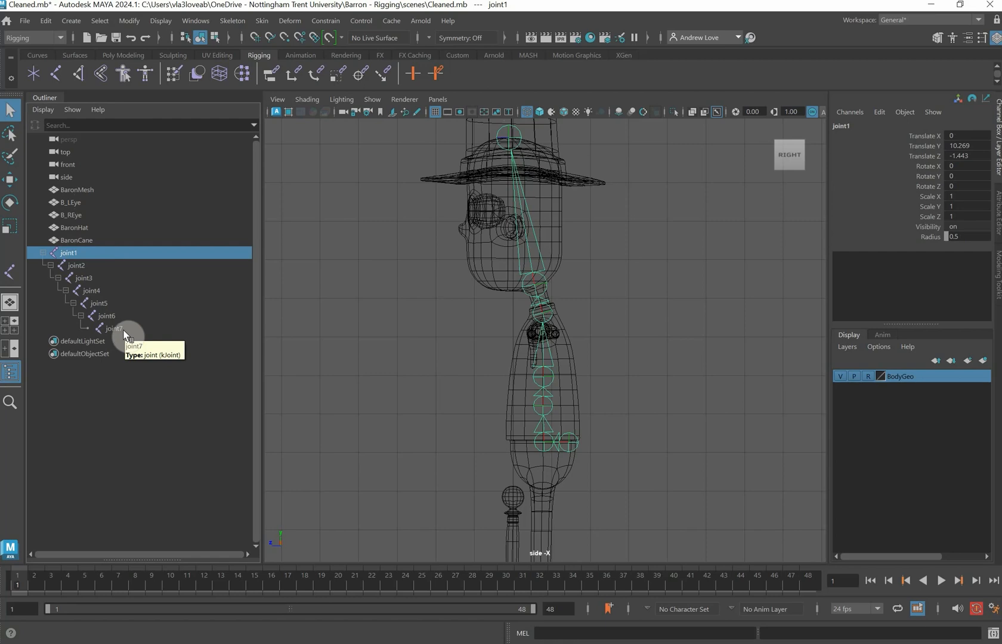
{"action": "double_click", "coordinate": [73, 253]}
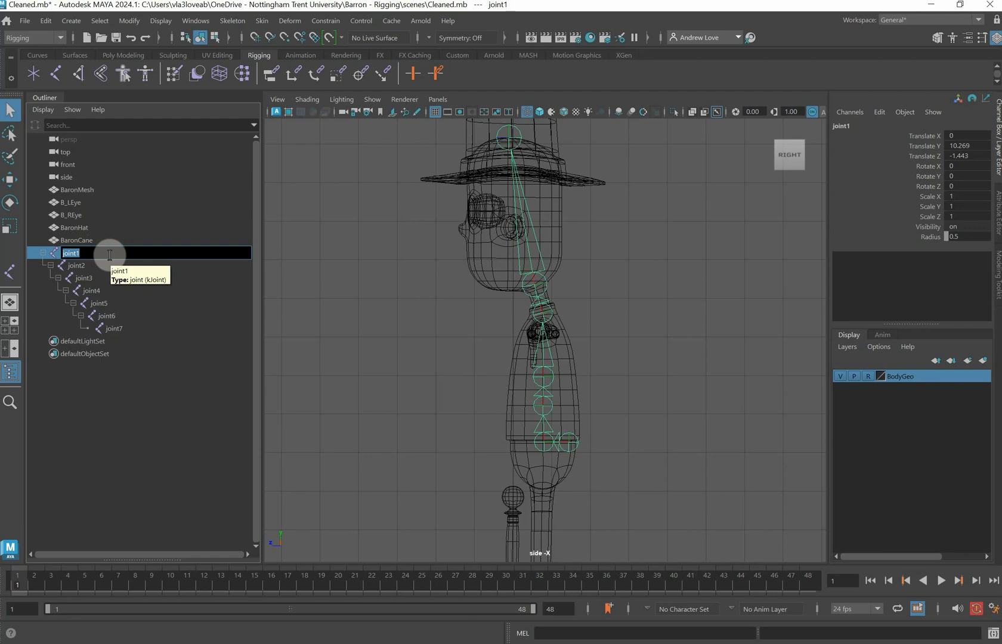
{"action": "key", "text": "Right"}
{"action": "key", "text": "BackSpace"}
{"action": "key", "text": "Left"}
{"action": "key", "text": "Left"}
{"action": "key", "text": "Left"}
{"action": "key", "text": "Left"}
{"action": "key", "text": "Left"}
{"action": "type", "text": "Root"}
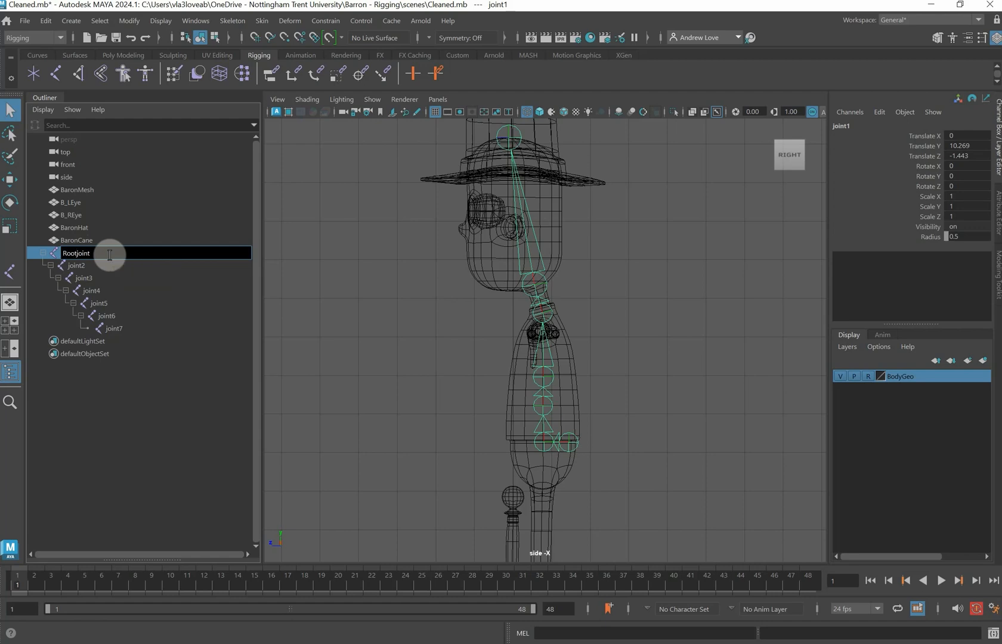
{"action": "type", "text": "_"}
{"action": "key", "text": "Delete"}
{"action": "type", "text": "J"}
Rename the root's child joint, joint2, as Spine__Joint_1.
{"action": "left_click", "coordinate": [76, 266]}
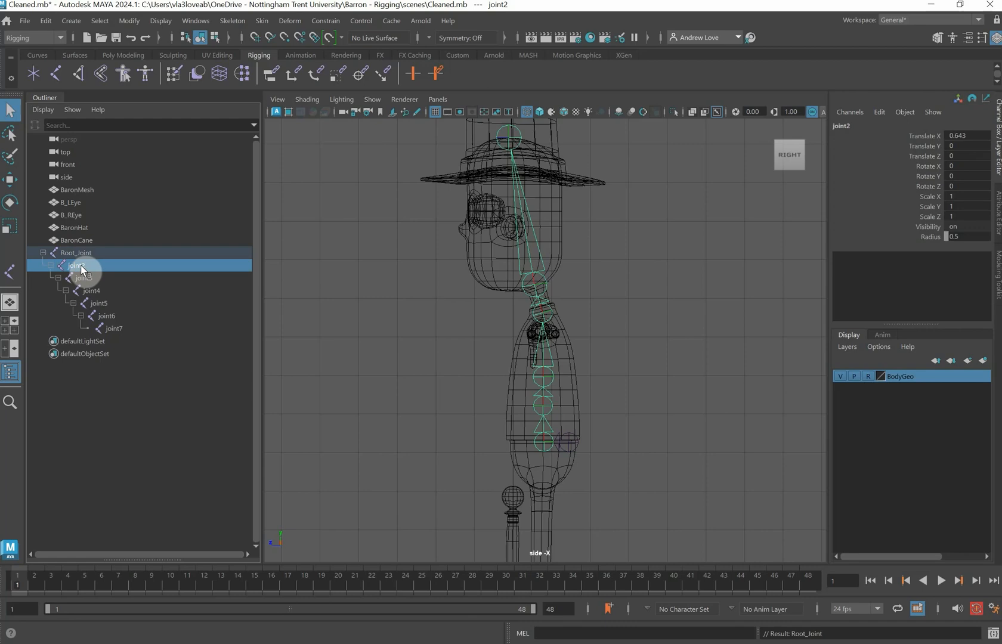
{"action": "double_click", "coordinate": [81, 266]}
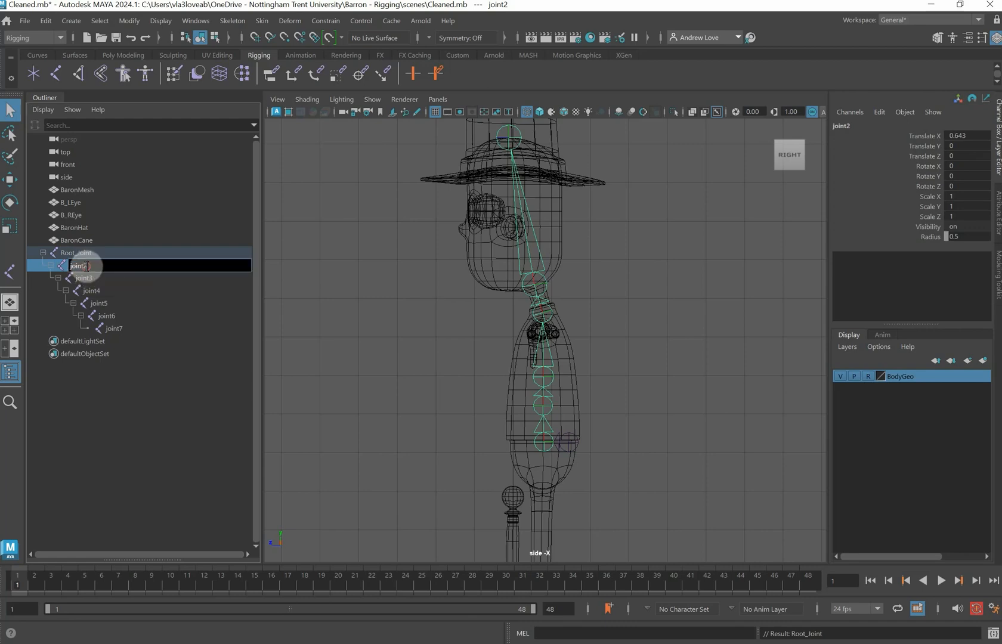
{"action": "key", "text": "BackSpace"}
{"action": "key", "text": "Home"}
{"action": "type", "text": "Spine"}
{"action": "key", "text": "Delete"}
{"action": "type", "text": "J"}
{"action": "key", "text": "Left"}
{"action": "type", "text": "_"}
{"action": "key", "text": "BackSpace"}
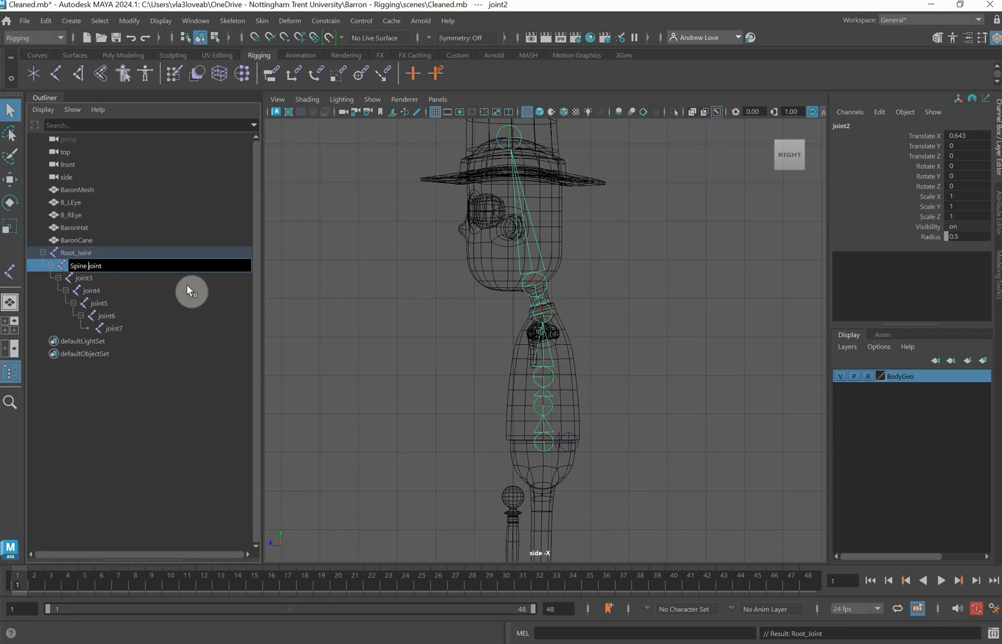
{"action": "type", "text": "_"}
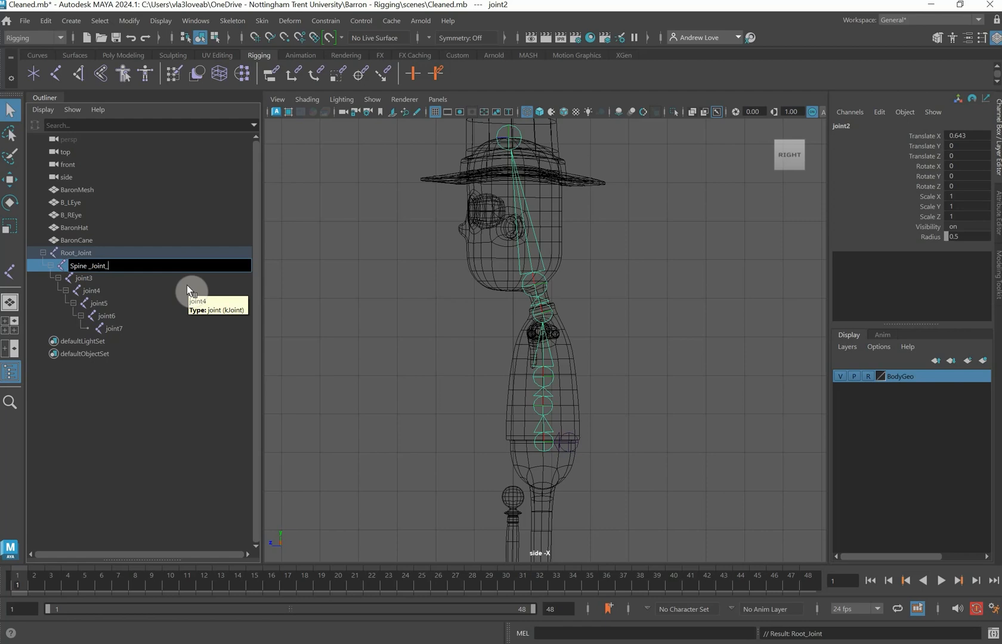
{"action": "type", "text": "1"}
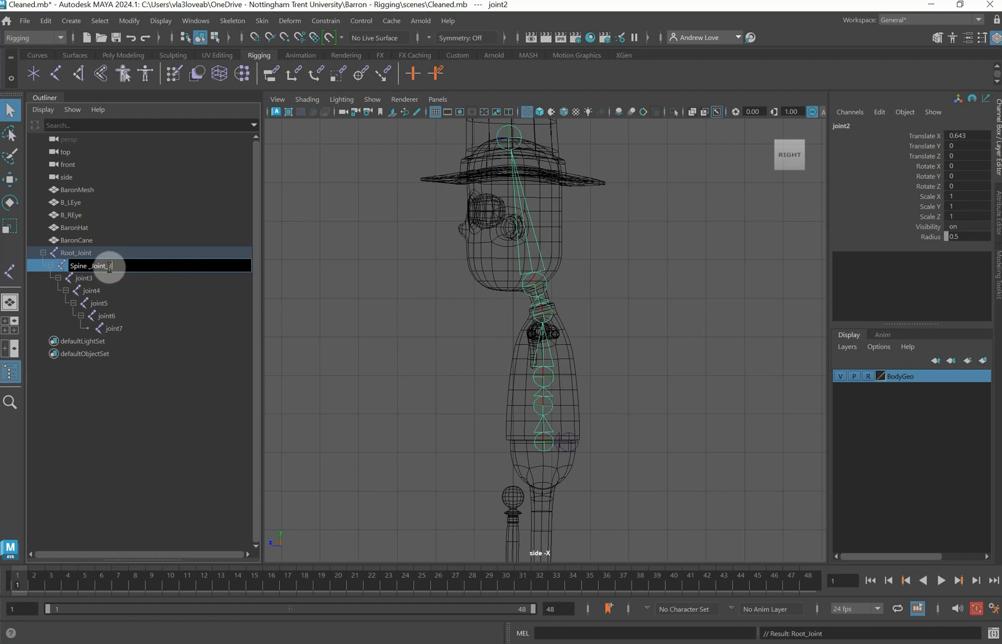
Reuse the copied spine name to rename joint3 as Spine__Joint_2 and joint4 as Spine__Joint_3.
{"action": "left_click_drag", "start_coordinate": [108, 267], "coordinate": [66, 269]}
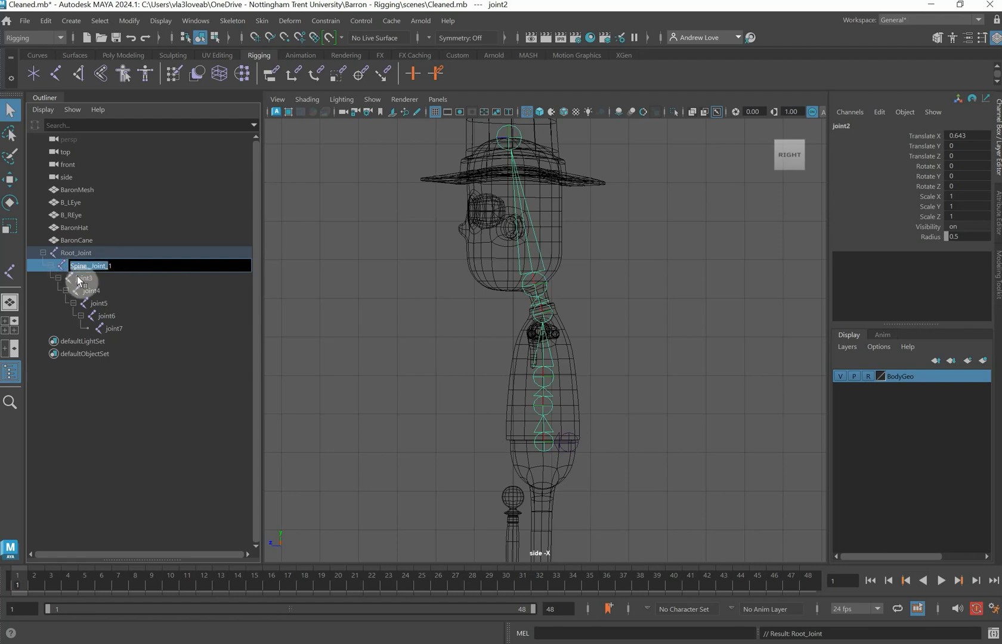
{"action": "double_click", "coordinate": [79, 277]}
{"action": "type", "text": "Spine__Joint_"}
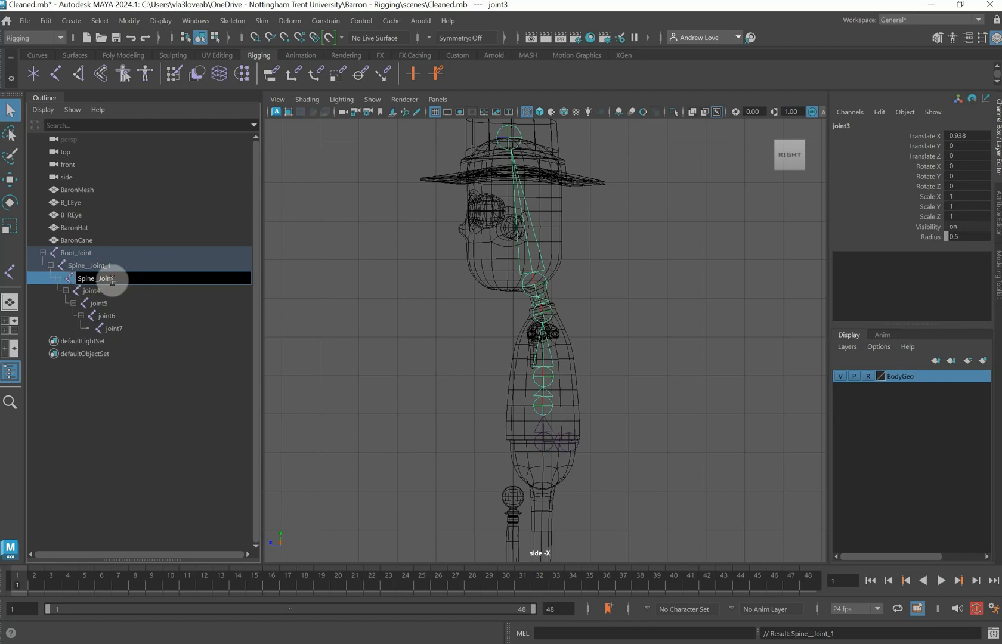
{"action": "type", "text": "2"}
{"action": "key", "text": "Return"}
{"action": "double_click", "coordinate": [94, 292]}
{"action": "type", "text": "Spine_Joint_"}
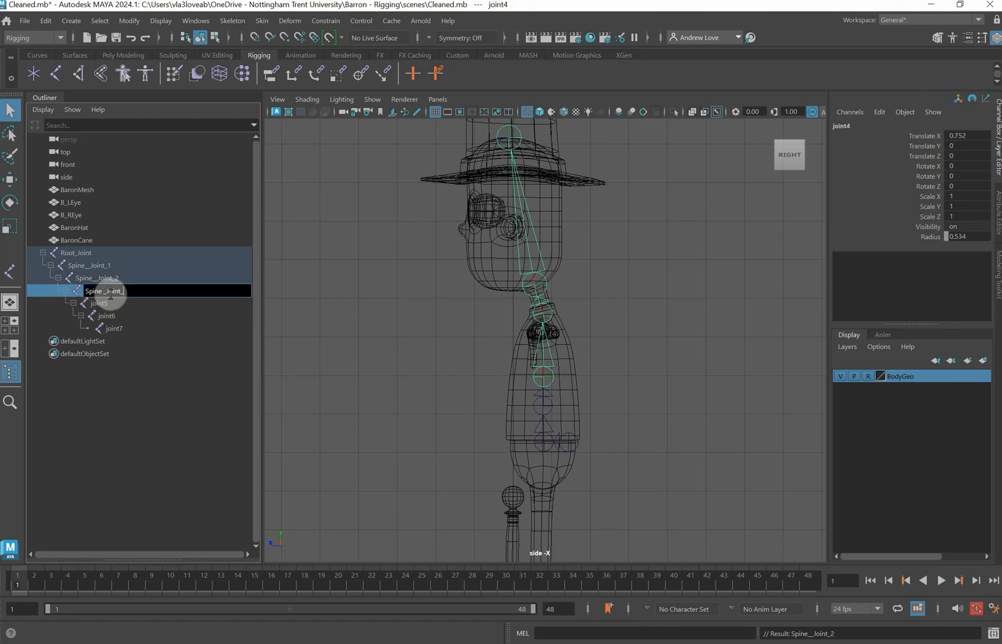
{"action": "type", "text": "3"}
{"action": "key", "text": "Return"}
Rename joint5, at the base of the neck, as Neck_Joint.
{"action": "double_click", "coordinate": [111, 303]}
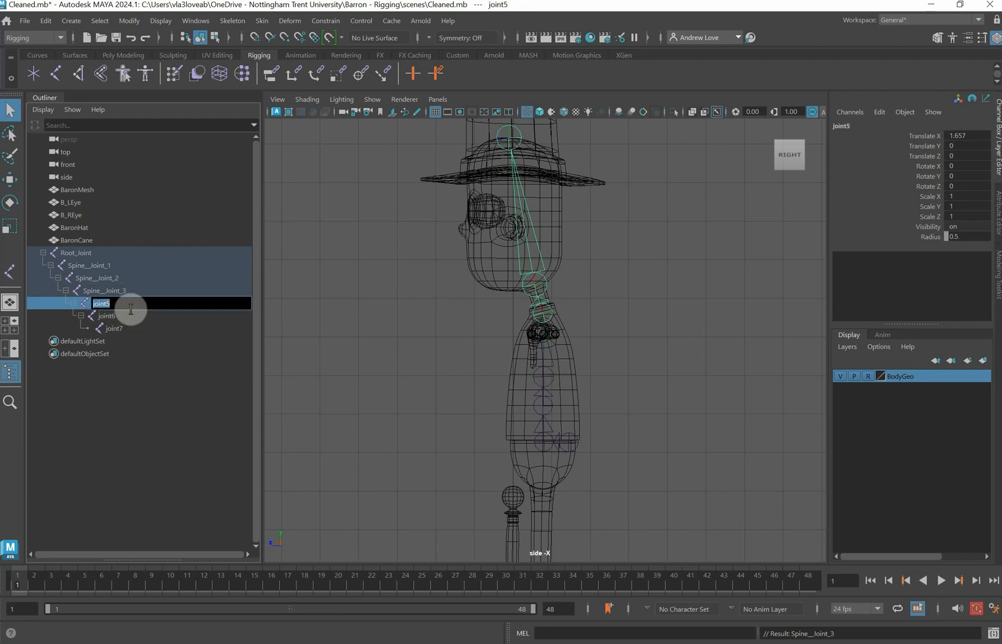
{"action": "key", "text": "Left"}
{"action": "key", "text": "Left"}
{"action": "key", "text": "Left"}
{"action": "key", "text": "Left"}
{"action": "key", "text": "Left"}
{"action": "key", "text": "Left"}
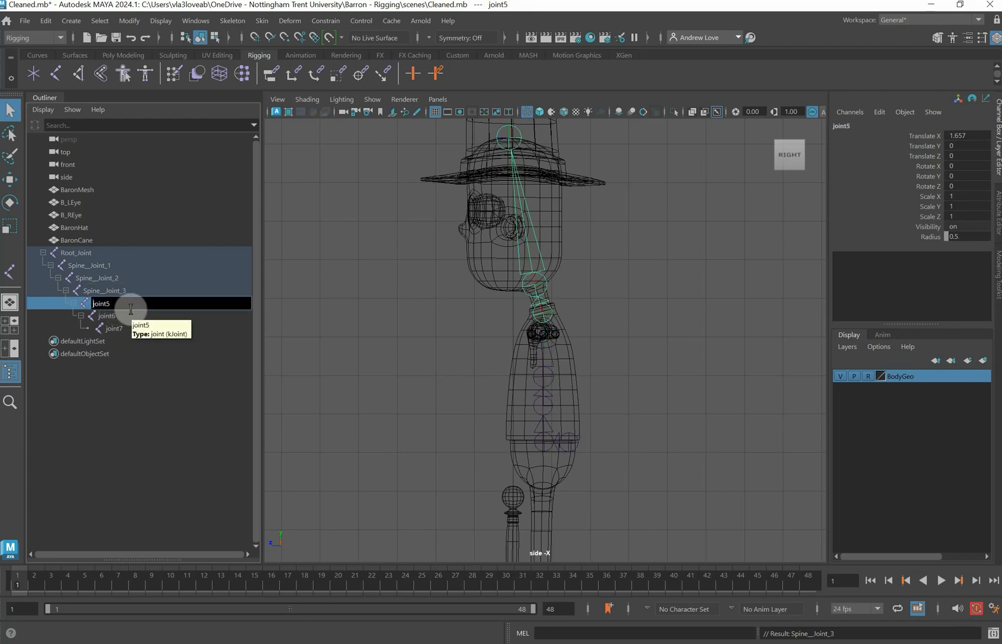
{"action": "type", "text": "Neck_"}
{"action": "key", "text": "BackSpace"}
{"action": "type", "text": "J"}
{"action": "key", "text": "Right"}
{"action": "key", "text": "Right"}
{"action": "key", "text": "BackSpace"}
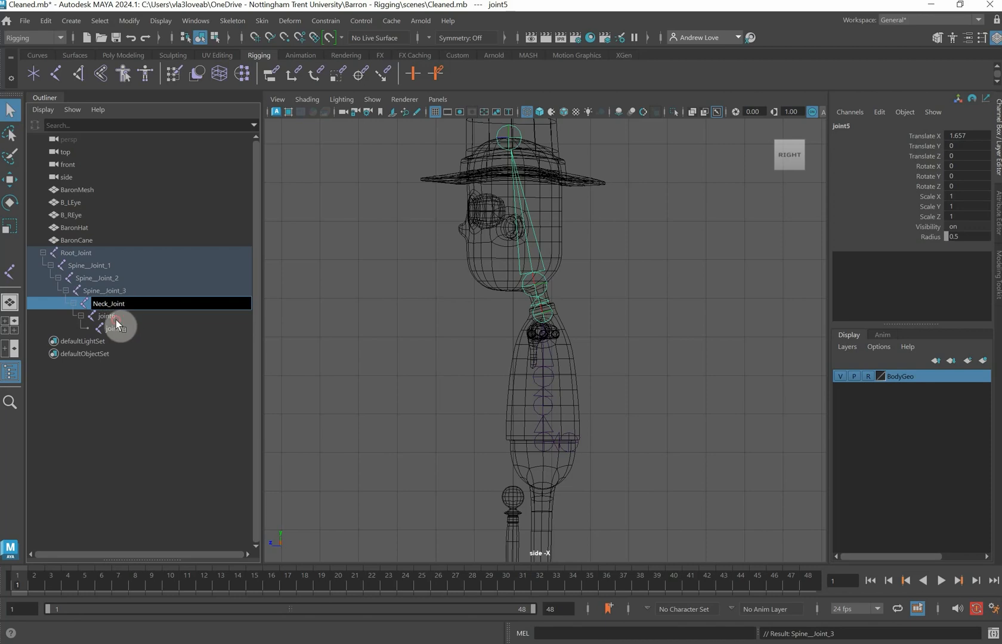
Rename joint6, the child of the neck joint, as Head_Joint.
{"action": "left_click", "coordinate": [115, 320]}
{"action": "double_click", "coordinate": [115, 319]}
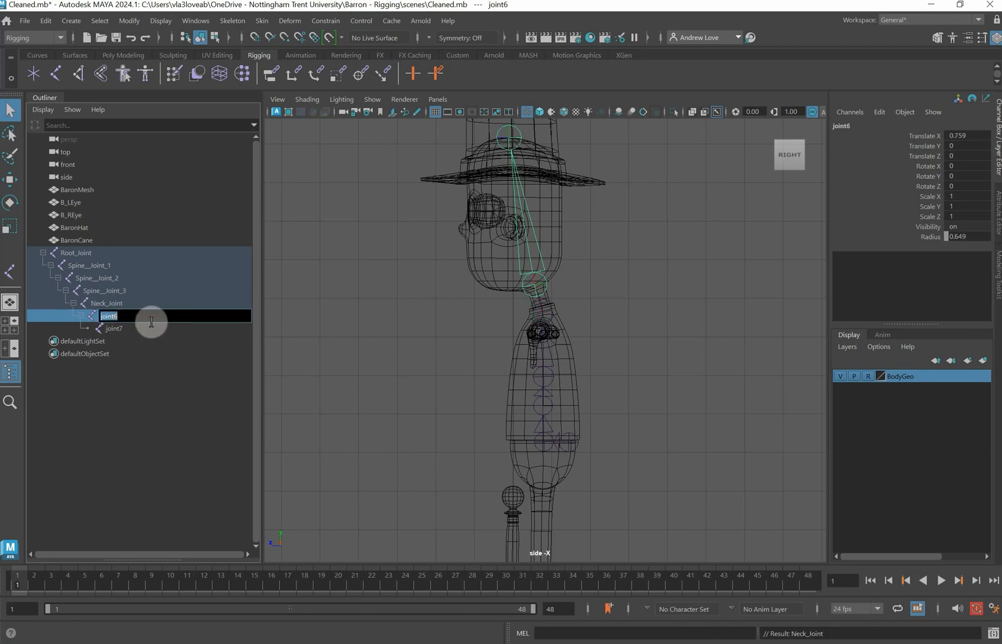
{"action": "type", "text": "Head"}
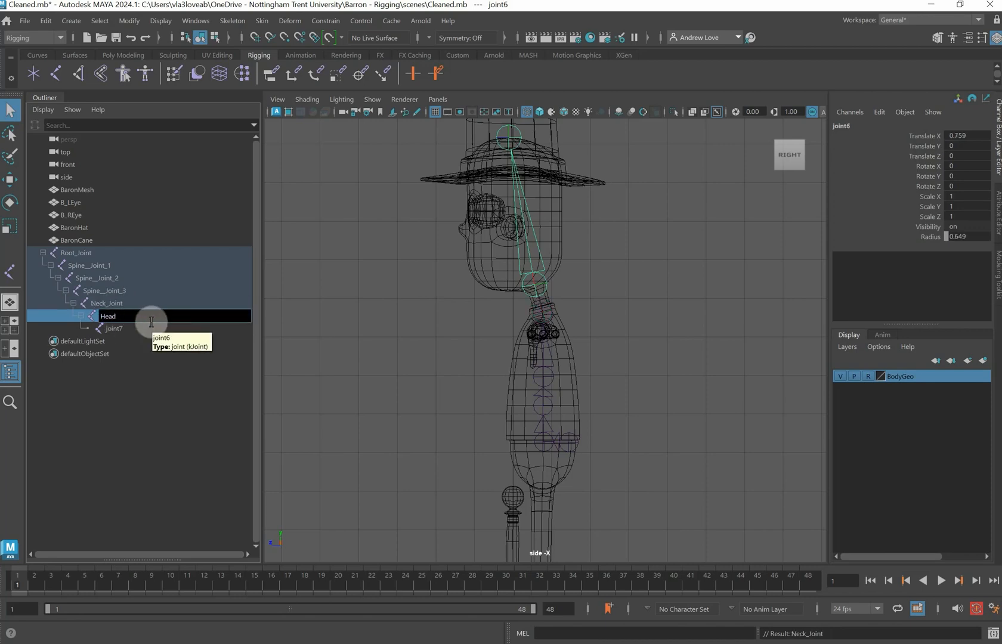
{"action": "type", "text": "_Joint"}
Copy the head joint's name and rename the last joint in the chain, joint7, as Head_End_Joint.
{"action": "left_click_drag", "start_coordinate": [140, 316], "coordinate": [81, 321]}
{"action": "key", "text": "ctrl+c"}
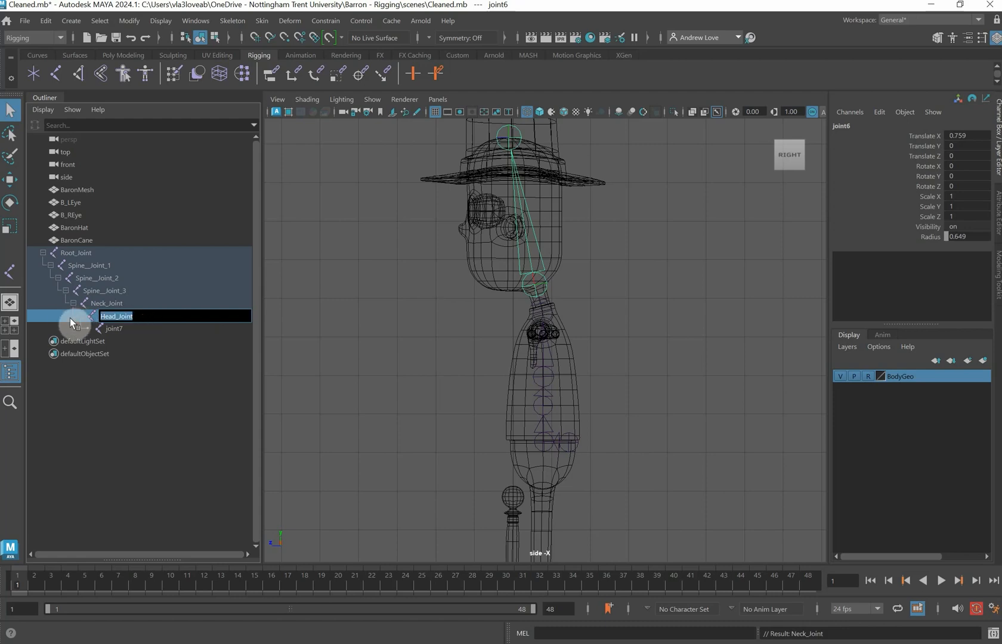
{"action": "double_click", "coordinate": [115, 328]}
{"action": "key", "text": "ctrl+v"}
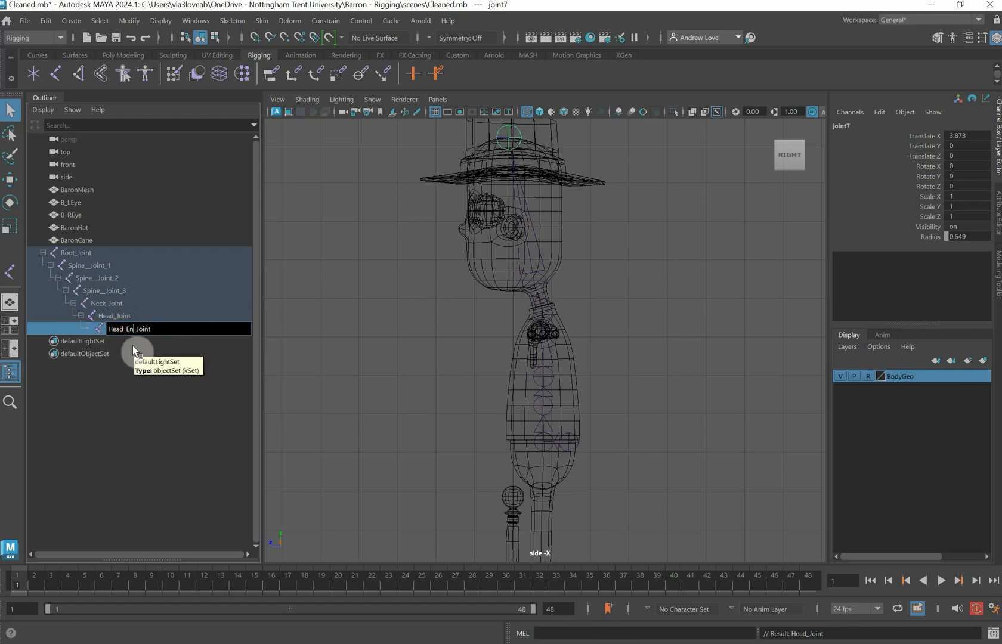
{"action": "type", "text": "End"}
{"action": "key", "text": "Return"}
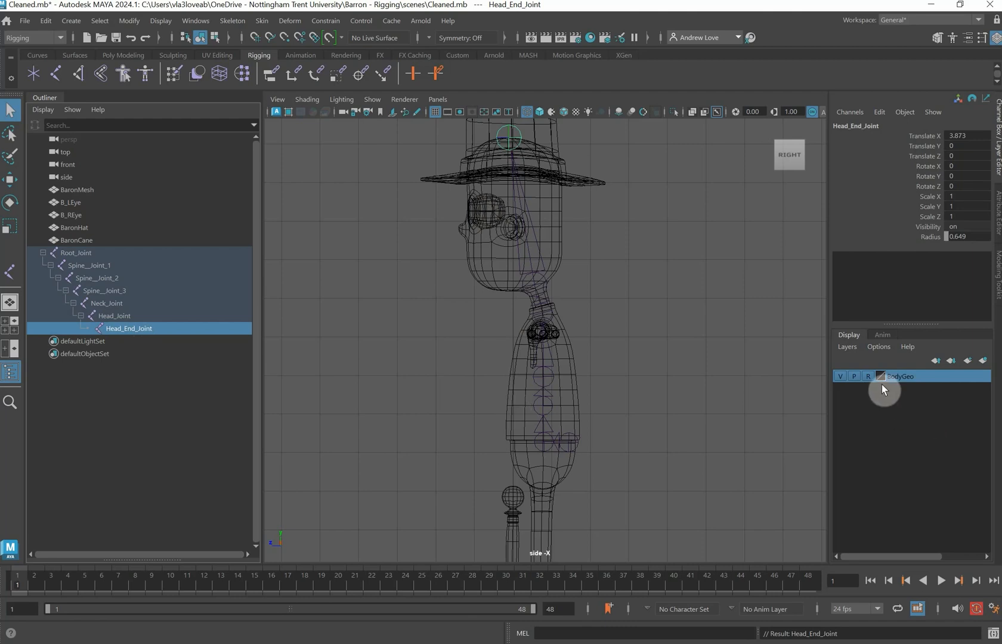
Take the BodyGeo layer out of reference mode and hide the body mesh and the hat.
{"action": "left_click_drag", "start_coordinate": [447, 164], "coordinate": [484, 188]}
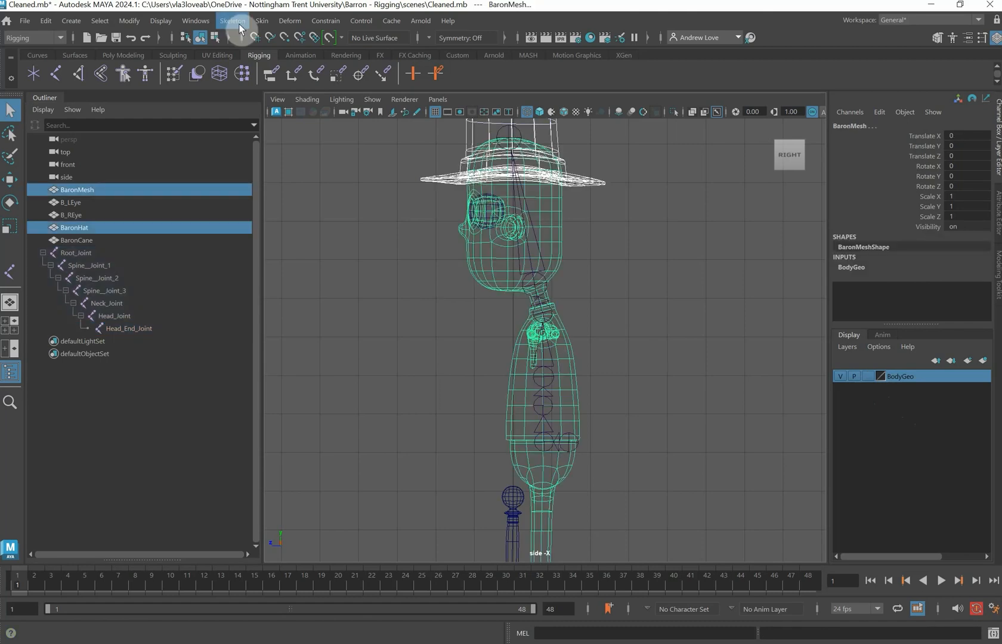
{"action": "left_click", "coordinate": [163, 22]}
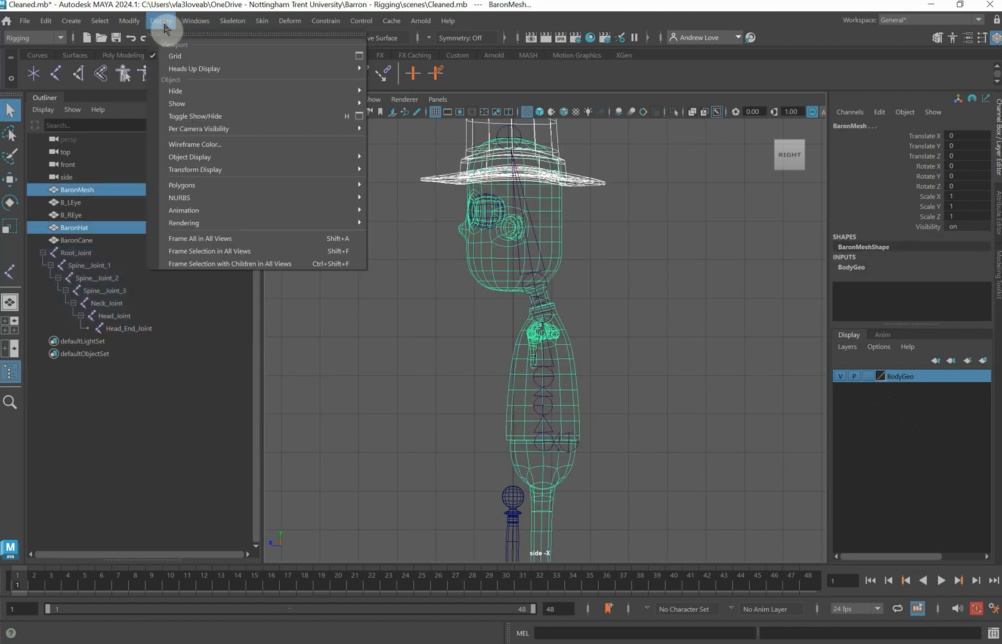
{"action": "mouse_move", "coordinate": [217, 89]}
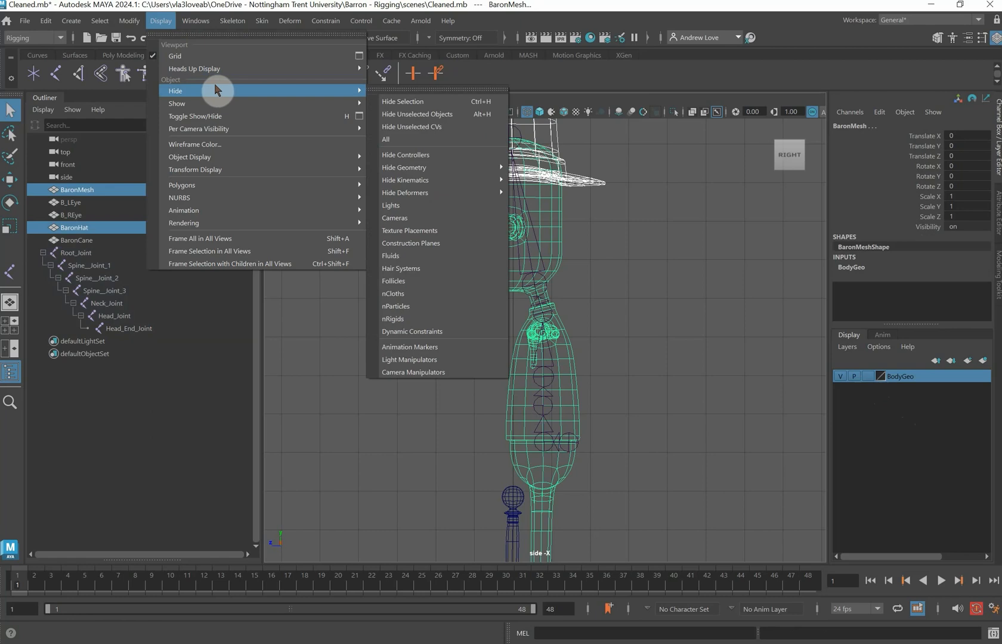
{"action": "left_click", "coordinate": [381, 102]}
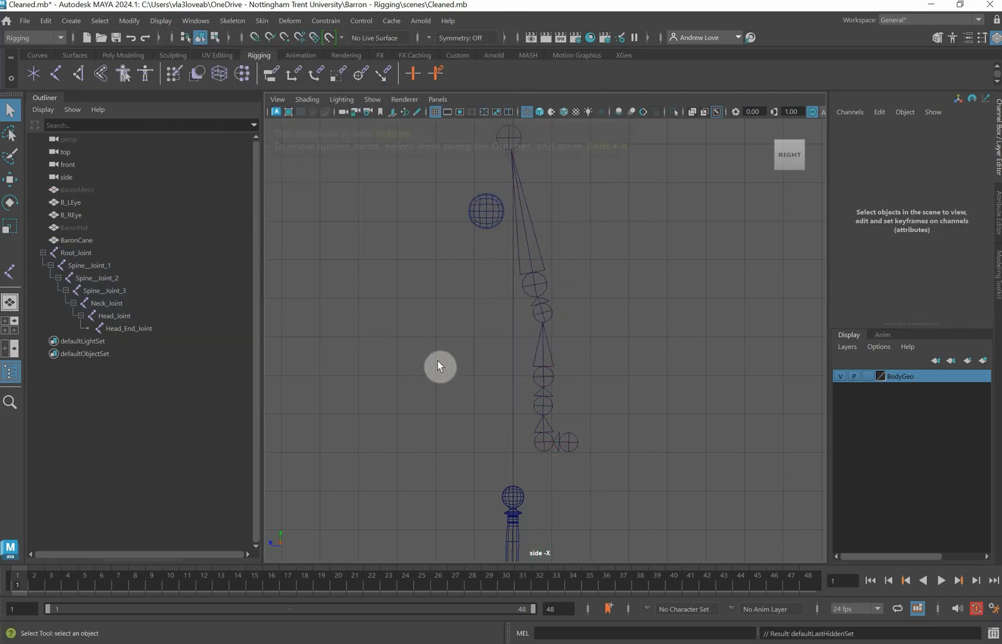
Create a single separate joint at the centre of the eyeball in the side view.
{"action": "key", "text": "space"}
{"action": "key", "text": "space"}
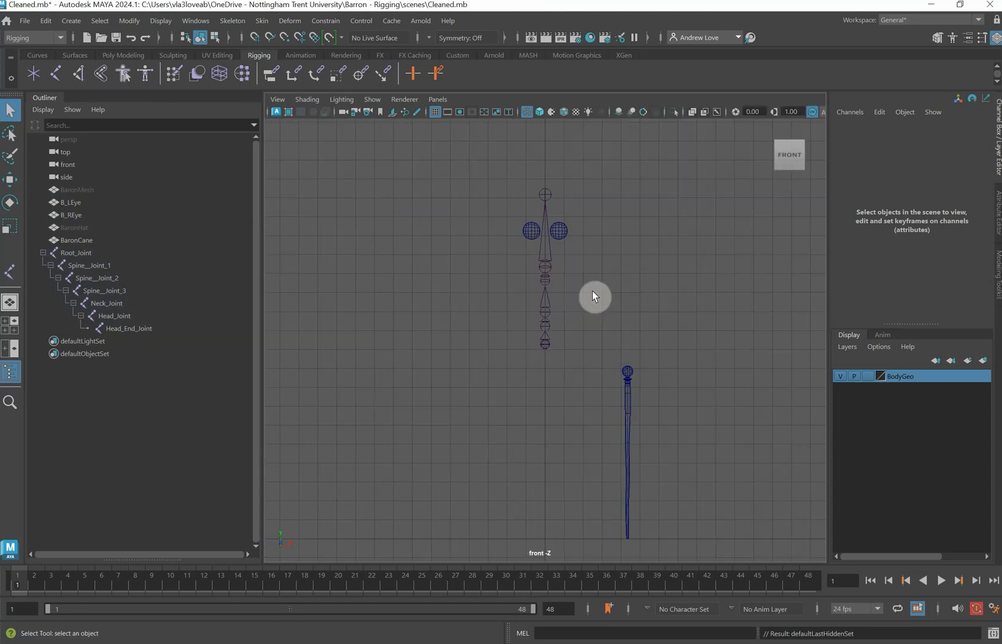
{"action": "scroll", "coordinate": [489, 276], "scroll_direction": "up", "scroll_amount": 5}
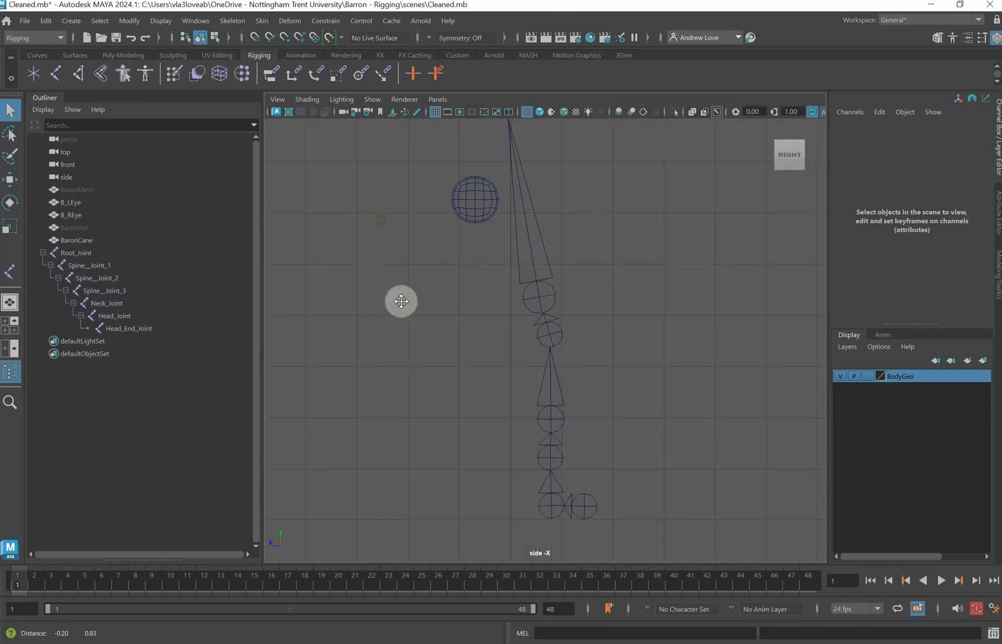
{"action": "scroll", "coordinate": [411, 342], "scroll_direction": "up", "scroll_amount": 2}
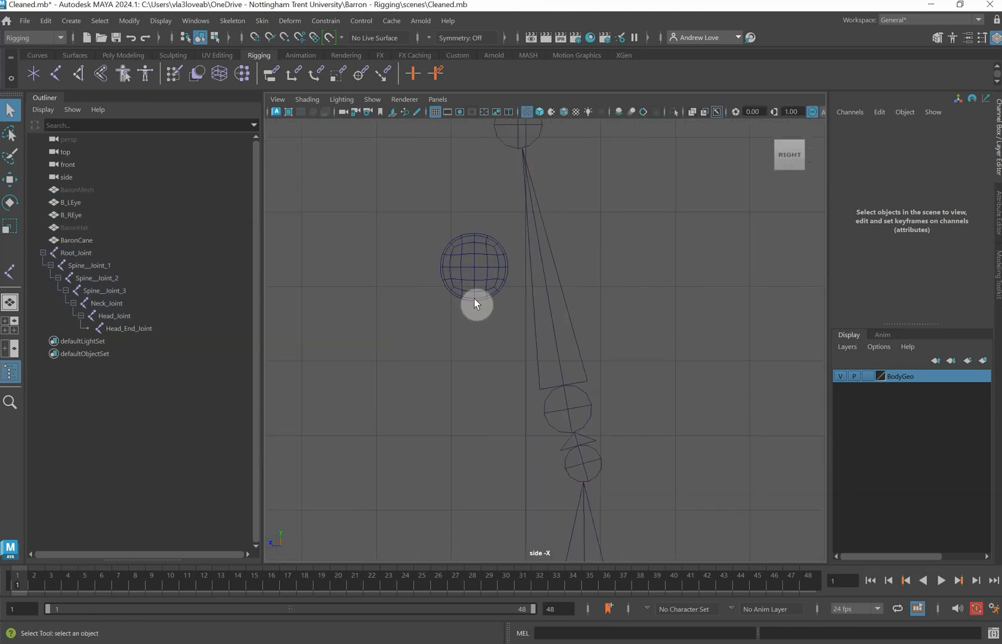
{"action": "left_click", "coordinate": [56, 73]}
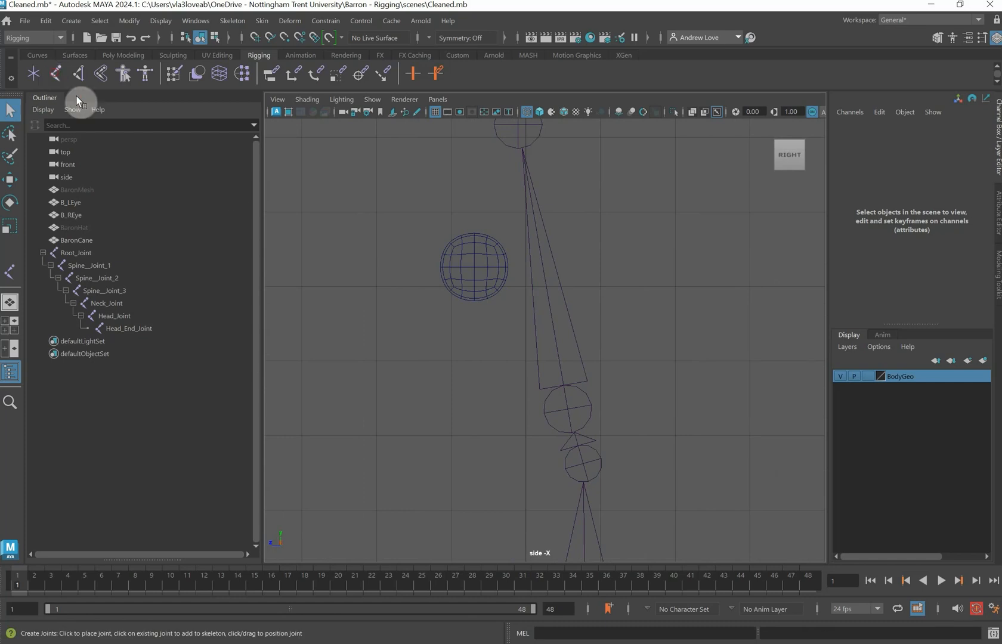
{"action": "left_click", "coordinate": [474, 267]}
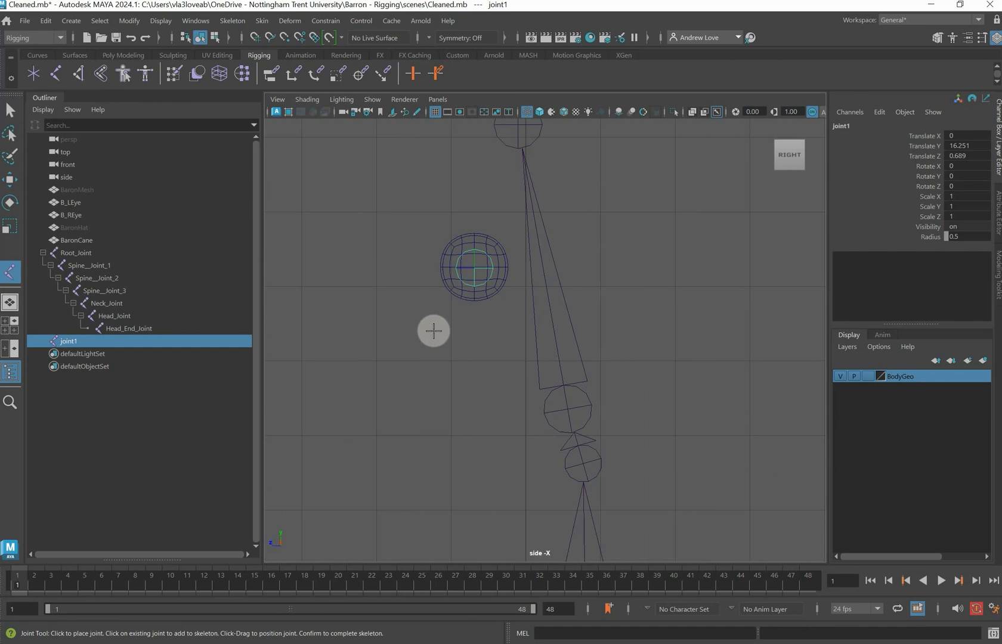
Move the new joint along X to about 0.72 in the top view, centring it in the eyeball on the positive X side.
{"action": "key", "text": "space"}
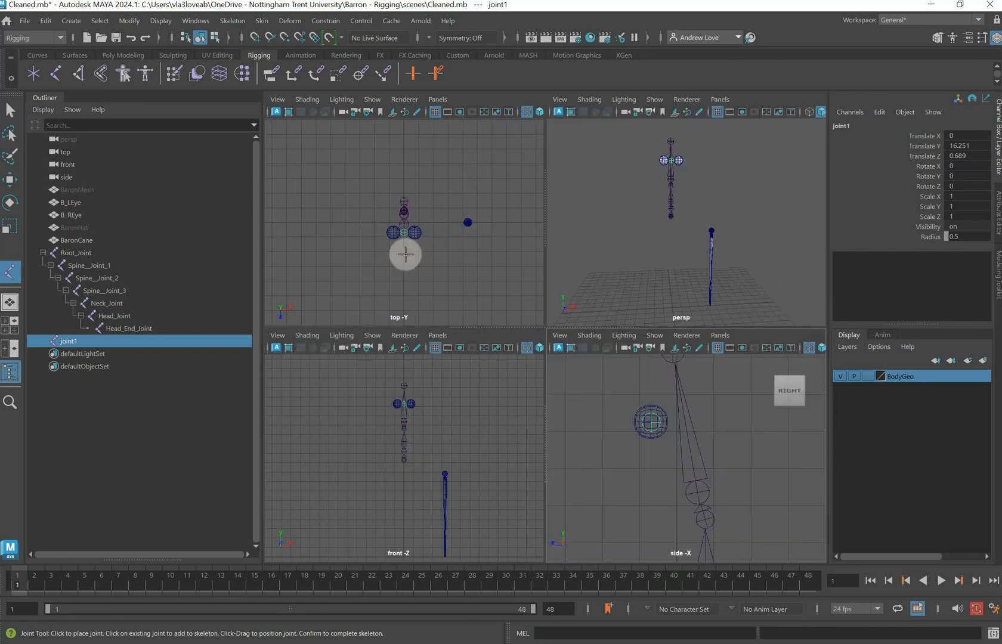
{"action": "key", "text": "space"}
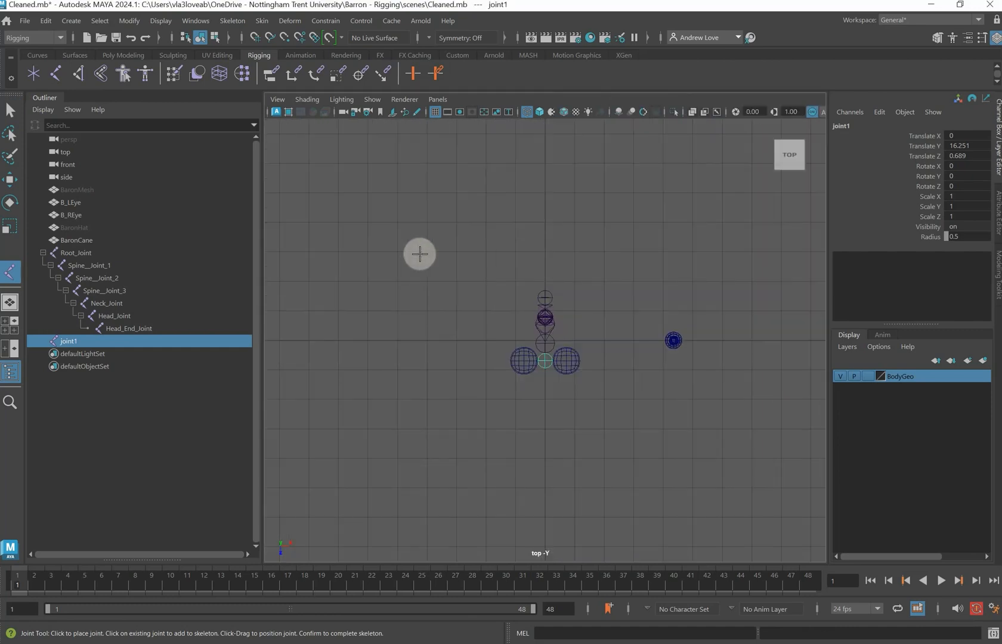
{"action": "key", "text": "f"}
{"action": "scroll", "coordinate": [427, 253], "scroll_direction": "down", "scroll_amount": 5}
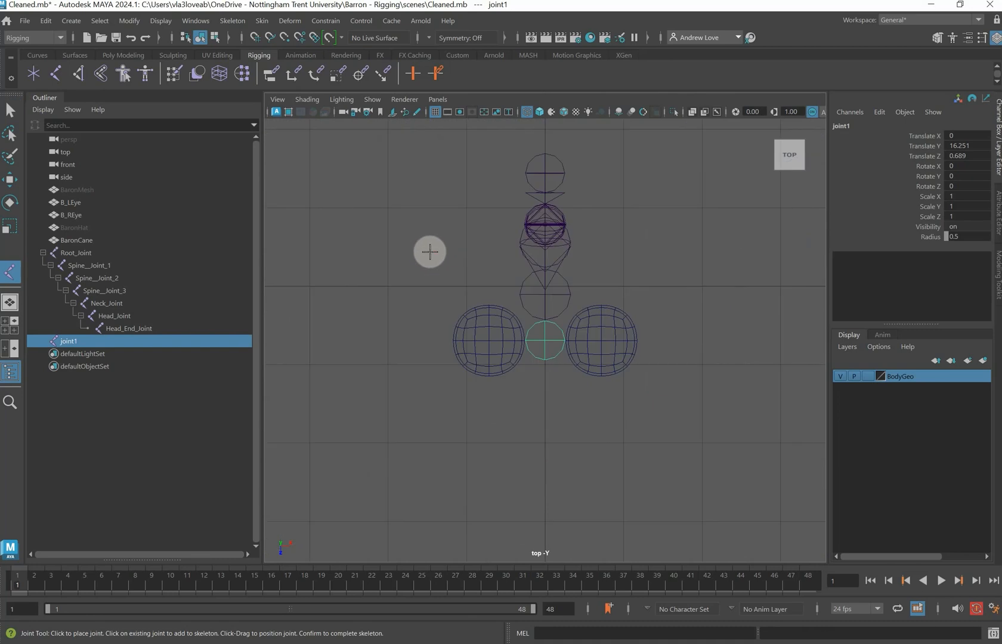
{"action": "key", "text": "w"}
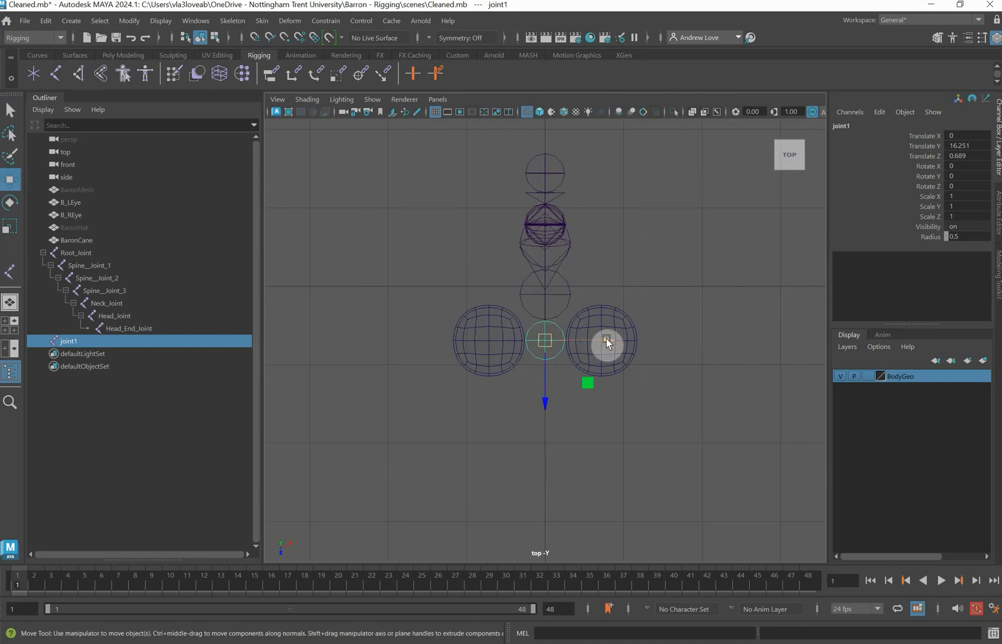
{"action": "left_click_drag", "start_coordinate": [604, 341], "coordinate": [662, 340]}
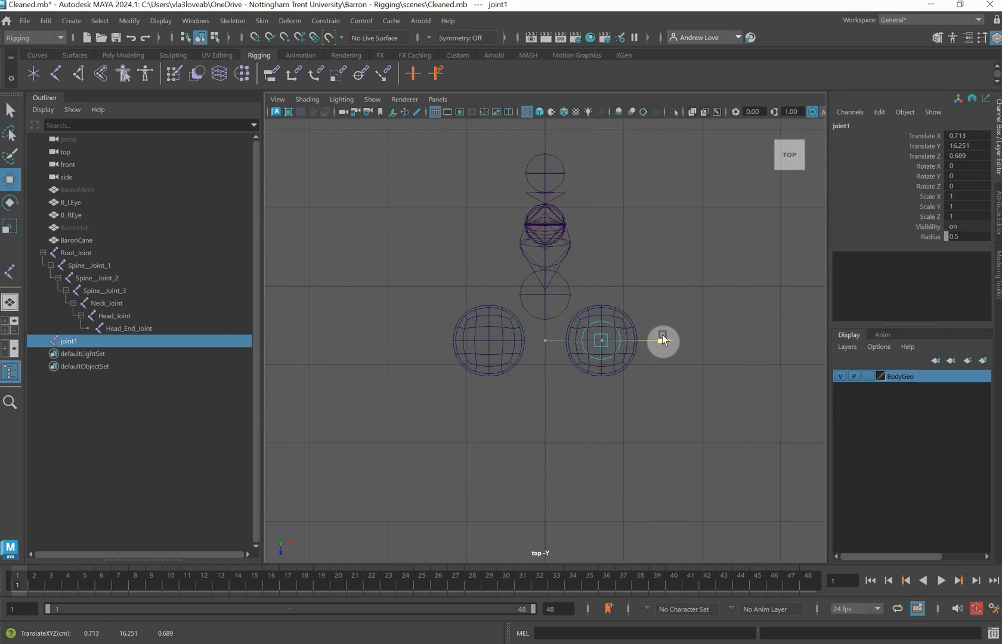
{"action": "left_click_drag", "start_coordinate": [662, 341], "coordinate": [663, 341]}
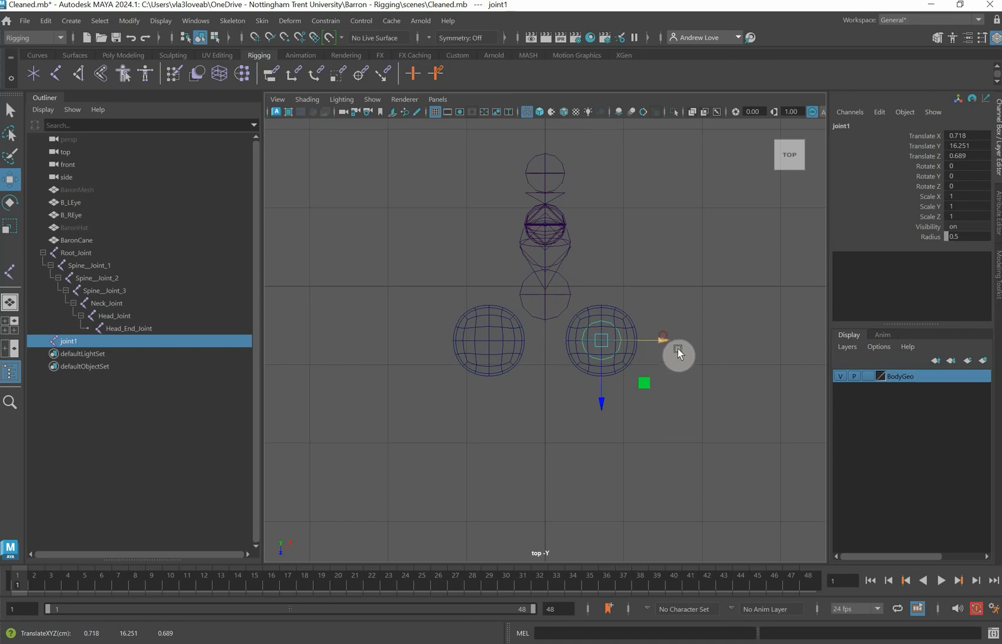
{"action": "key", "text": "space"}
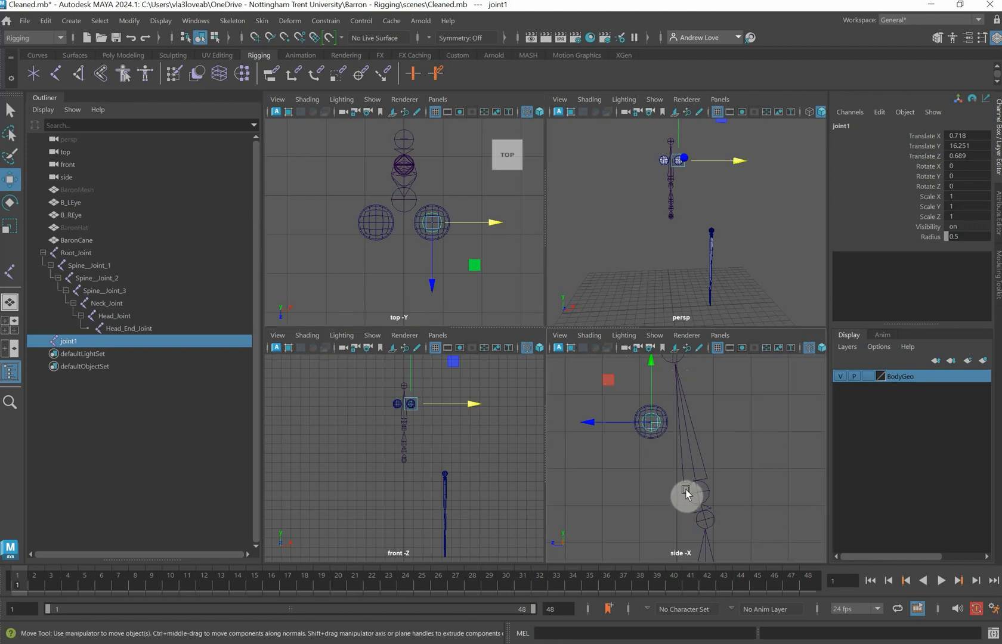
Parent the new eye joint under Head_Joint and rename it Left_Eye_Joint.
{"action": "left_click", "coordinate": [685, 490], "text": "shift"}
{"action": "key", "text": "p"}
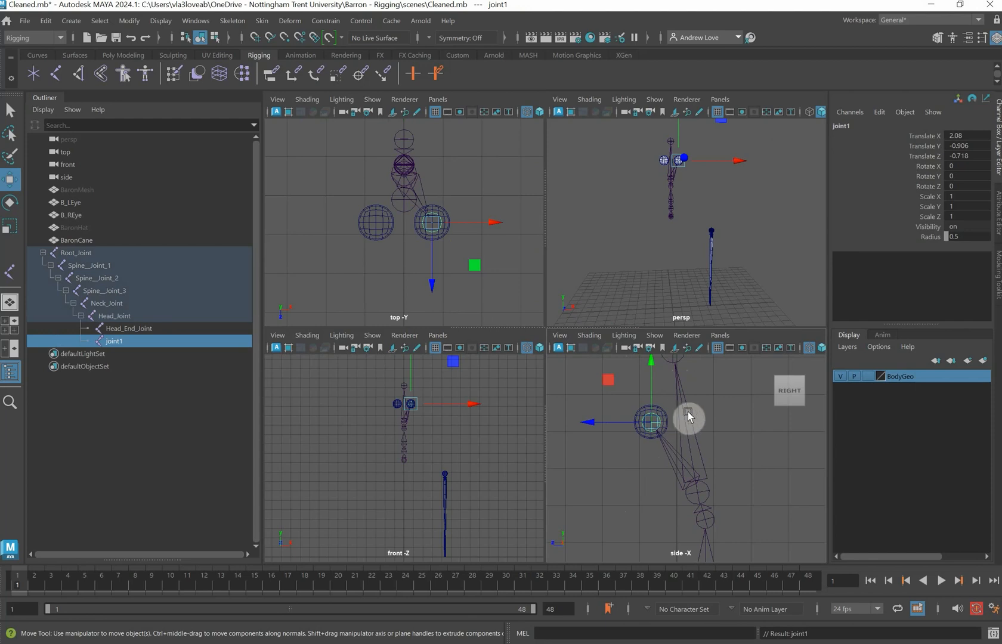
{"action": "double_click", "coordinate": [118, 340]}
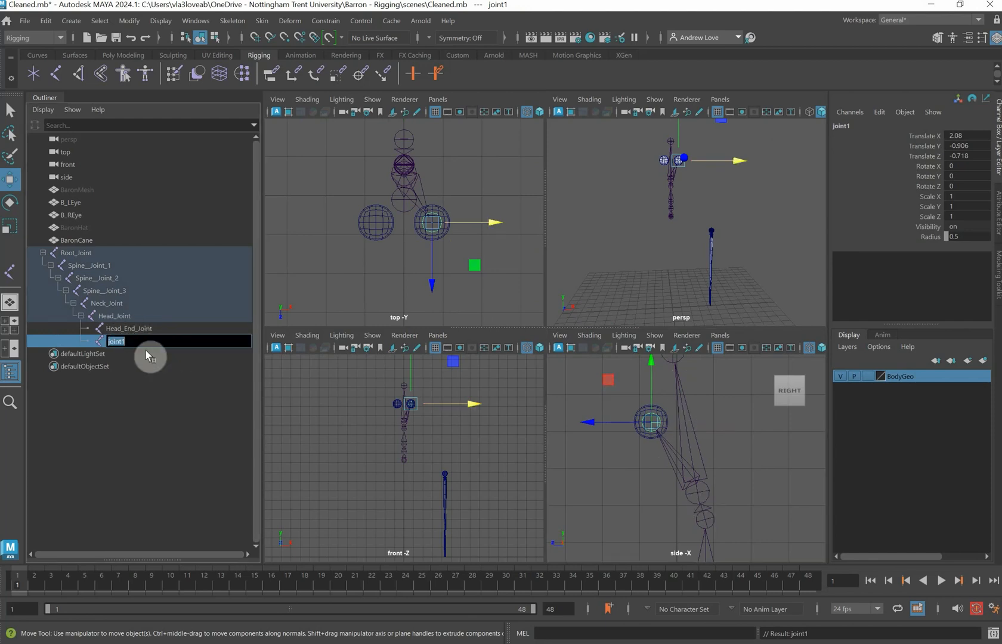
{"action": "type", "text": "Left_Ey"}
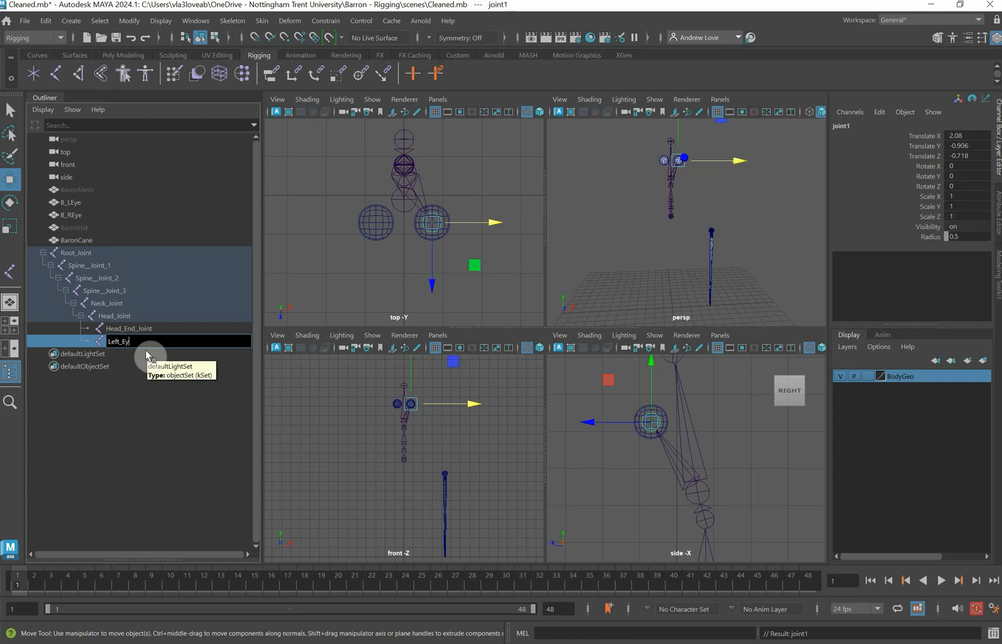
{"action": "type", "text": "e_Joint"}
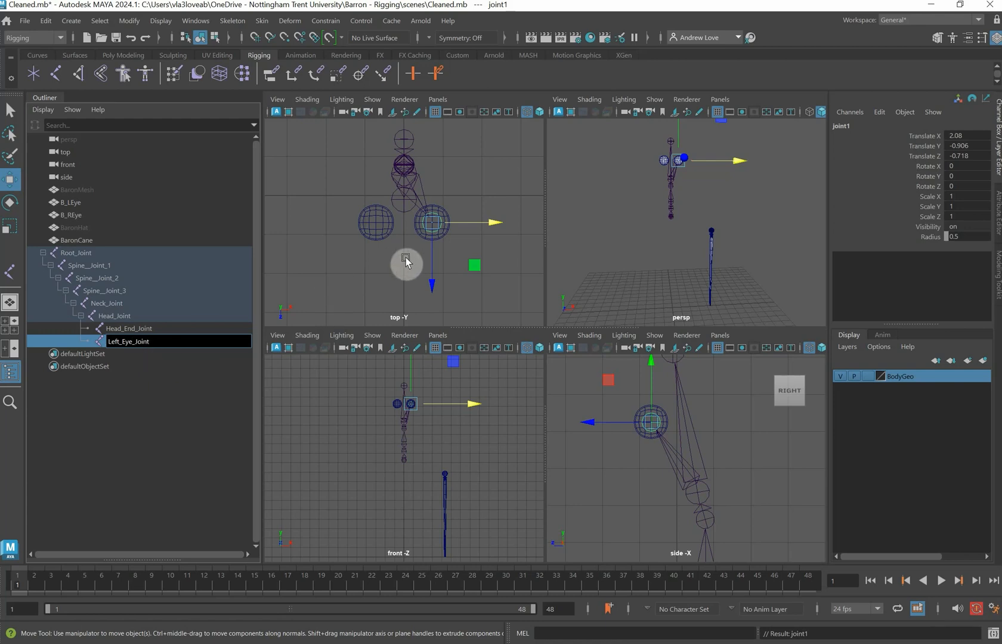
{"action": "key", "text": "Return"}
Open the Mirror Joints options for Left_Eye_Joint and set the duplicate naming to replace Left with Right.
{"action": "key", "text": "space"}
{"action": "scroll", "coordinate": [527, 260], "scroll_direction": "up", "scroll_amount": 3}
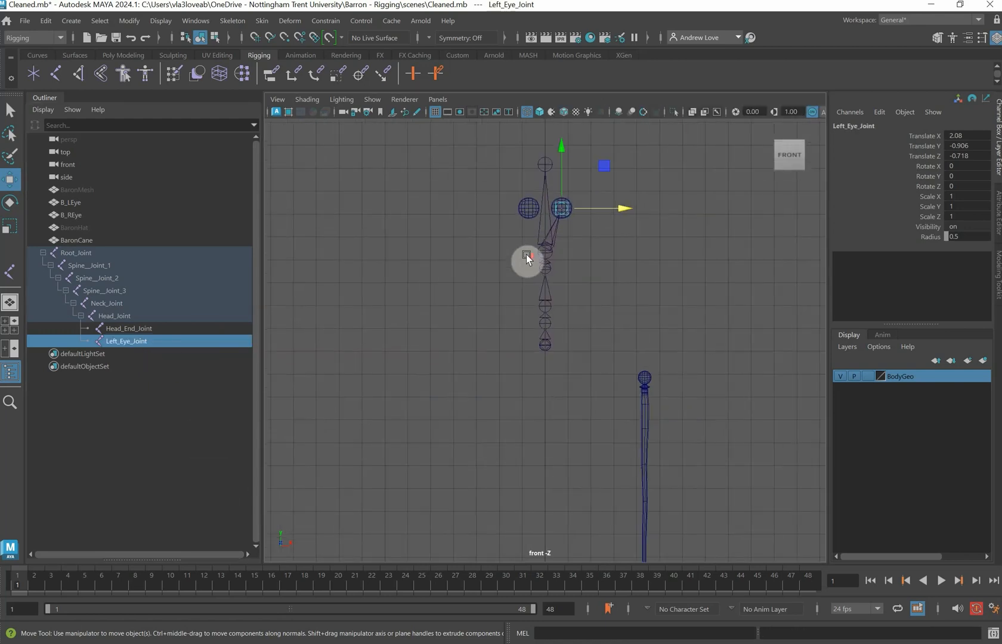
{"action": "left_click", "coordinate": [240, 22]}
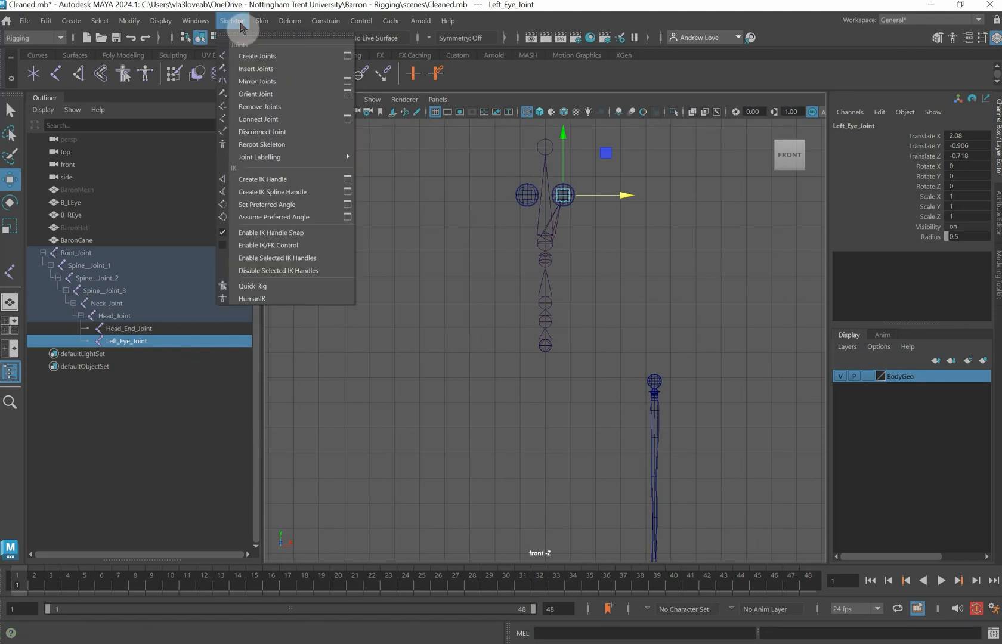
{"action": "left_click", "coordinate": [348, 81]}
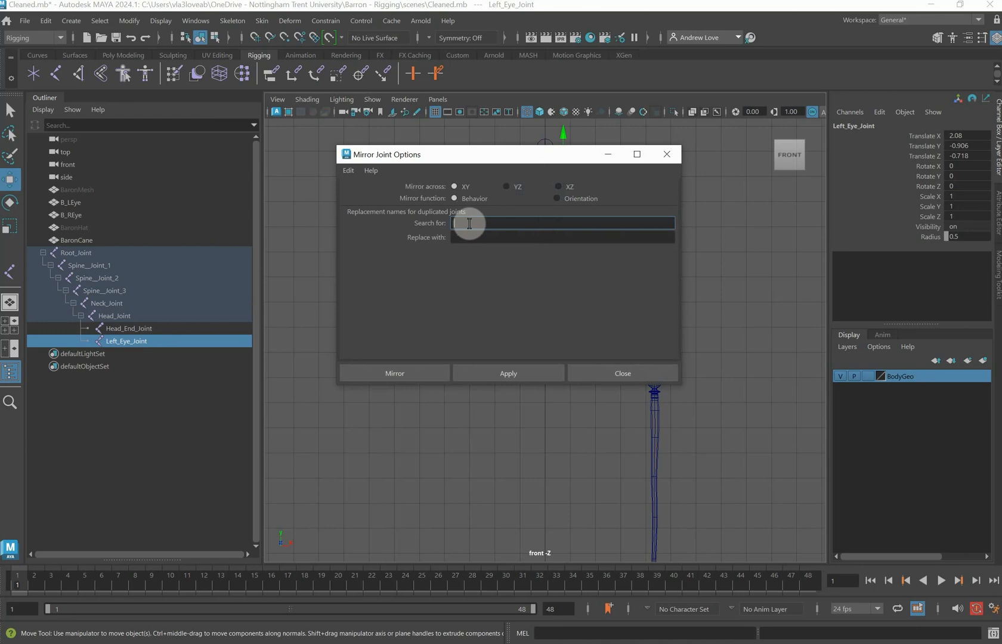
{"action": "type", "text": "Left"}
{"action": "left_click", "coordinate": [471, 238]}
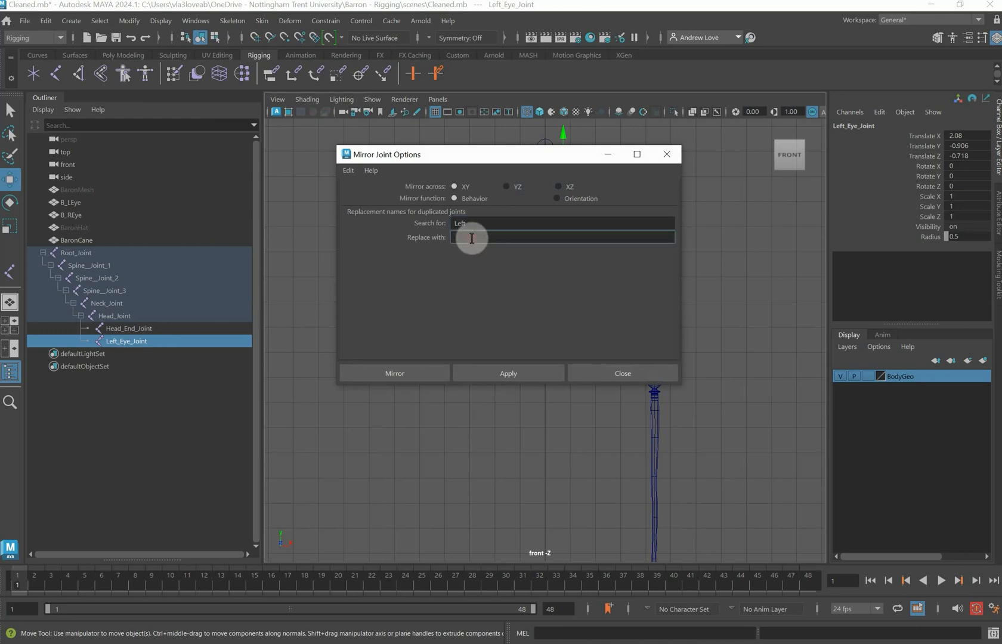
{"action": "type", "text": "Right"}
{"action": "left_click_drag", "start_coordinate": [468, 162], "coordinate": [570, 267]}
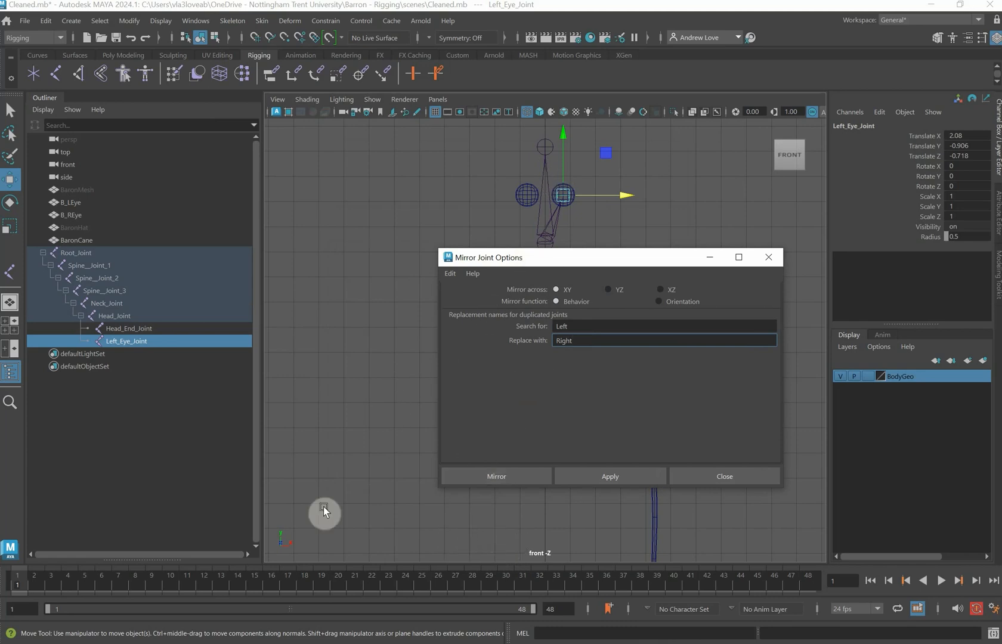
Mirror Left_Eye_Joint across the YZ plane, close the options and clear the selection.
{"action": "left_click", "coordinate": [608, 290]}
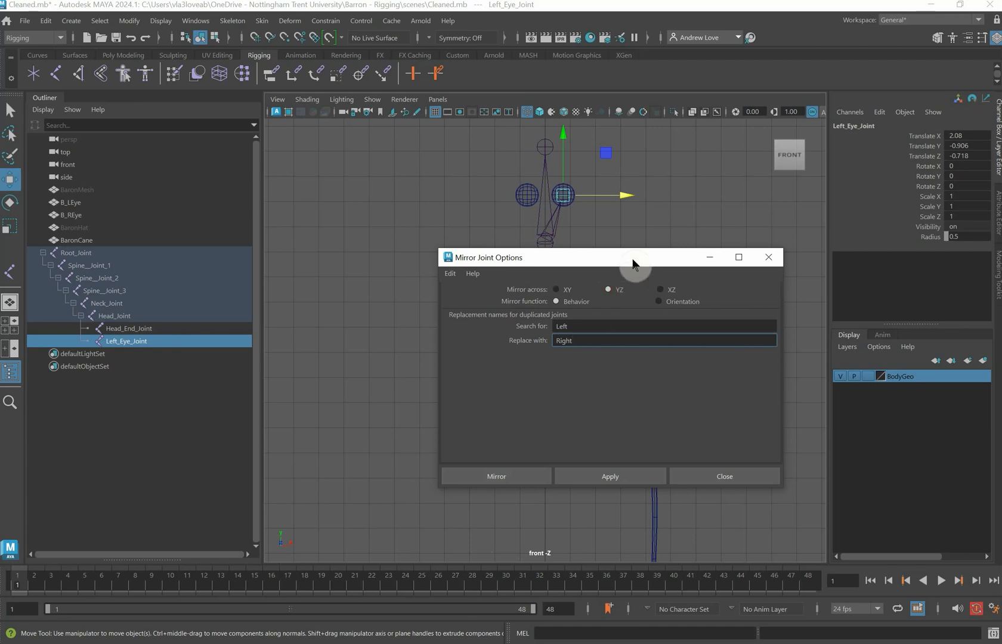
{"action": "left_click_drag", "start_coordinate": [633, 254], "coordinate": [793, 257]}
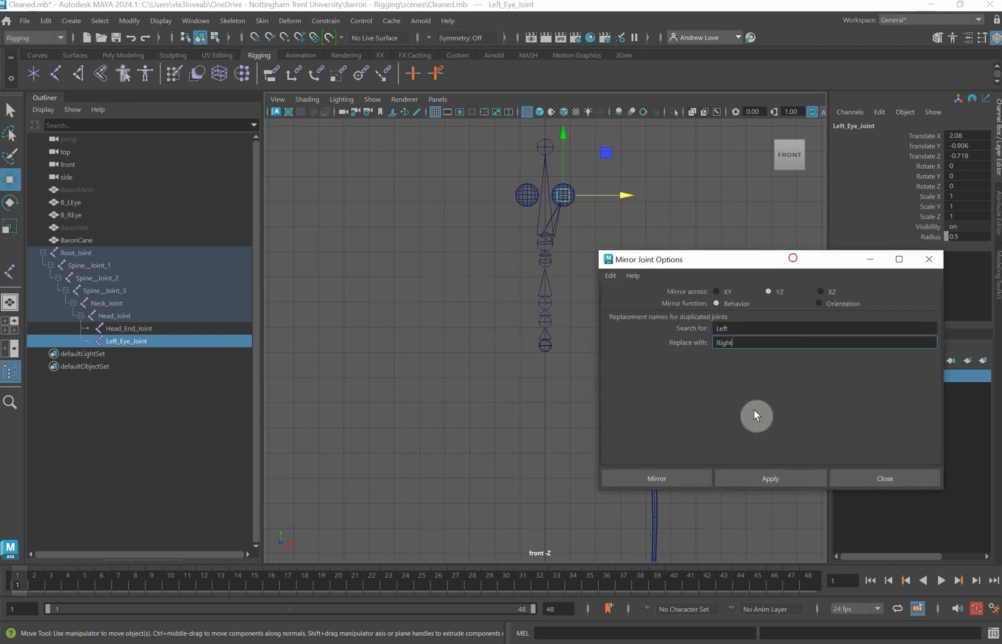
{"action": "left_click", "coordinate": [749, 474]}
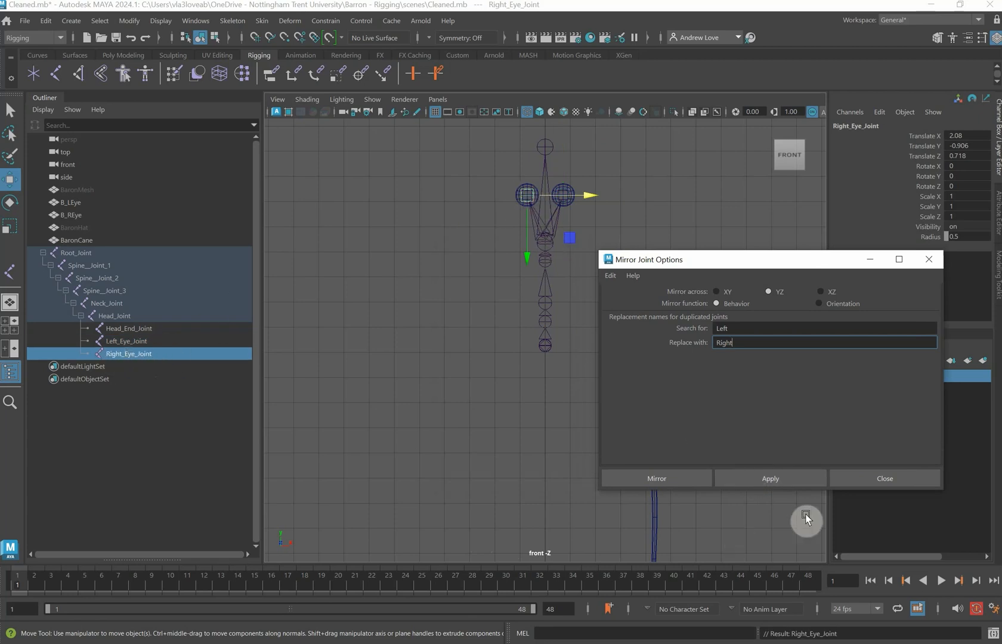
{"action": "left_click", "coordinate": [843, 476]}
{"action": "left_click", "coordinate": [490, 393]}
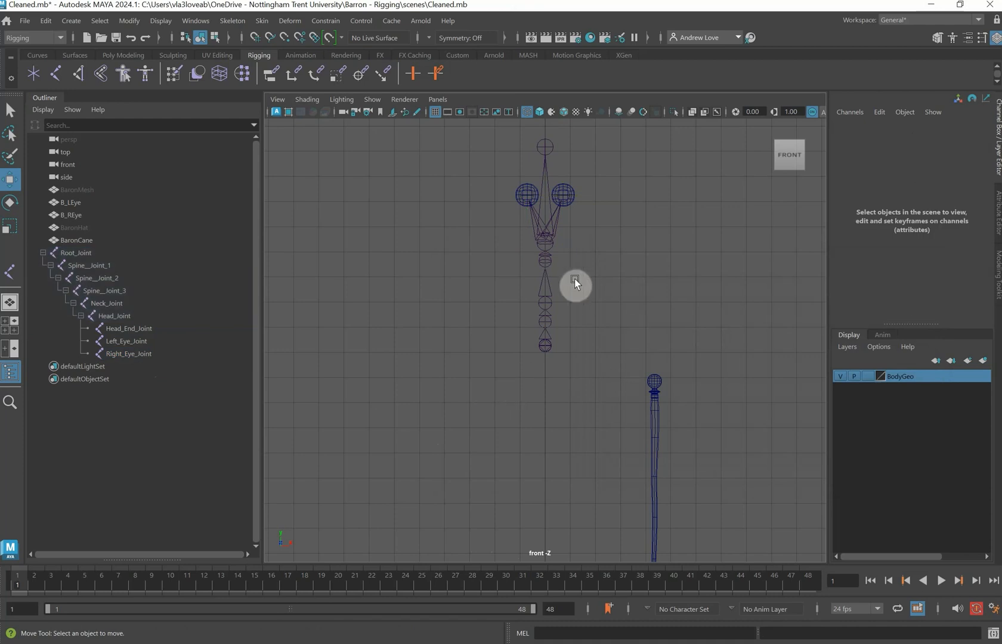
Show the last hidden objects to bring back the body mesh and the hat.
{"action": "key", "text": "space"}
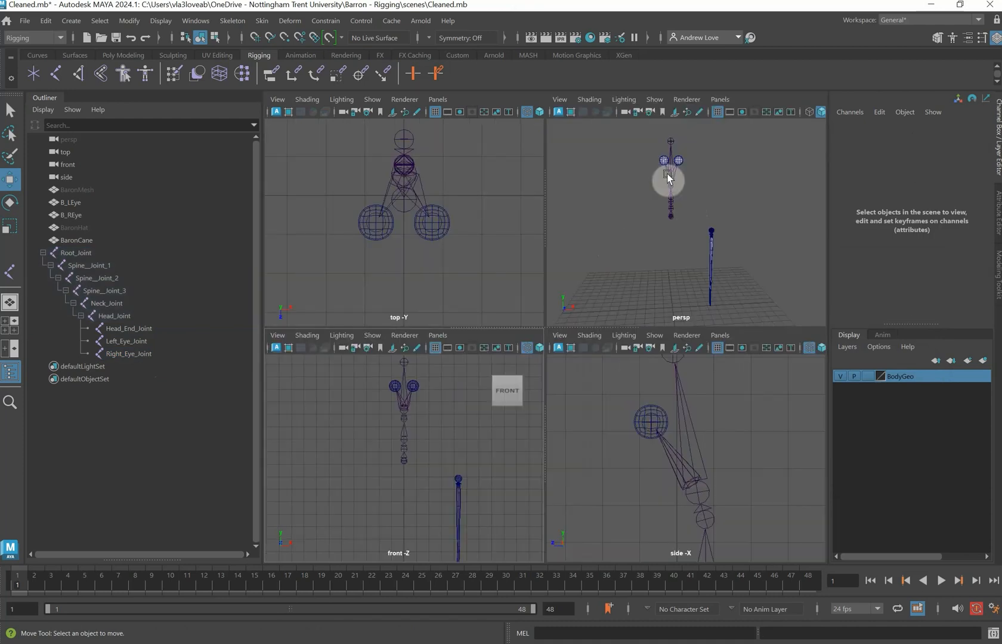
{"action": "left_click", "coordinate": [163, 23]}
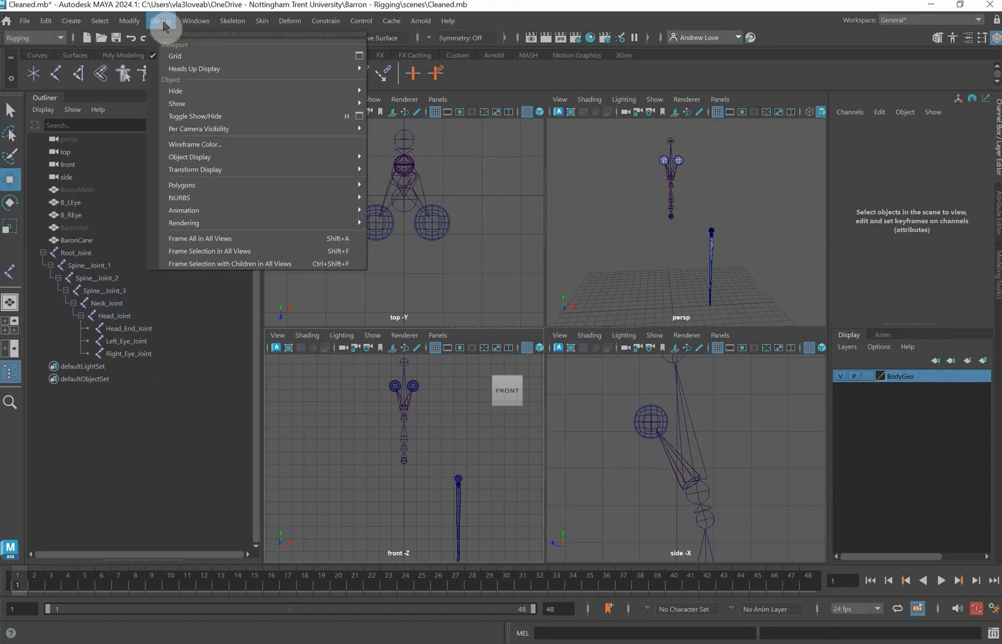
{"action": "mouse_move", "coordinate": [252, 108]}
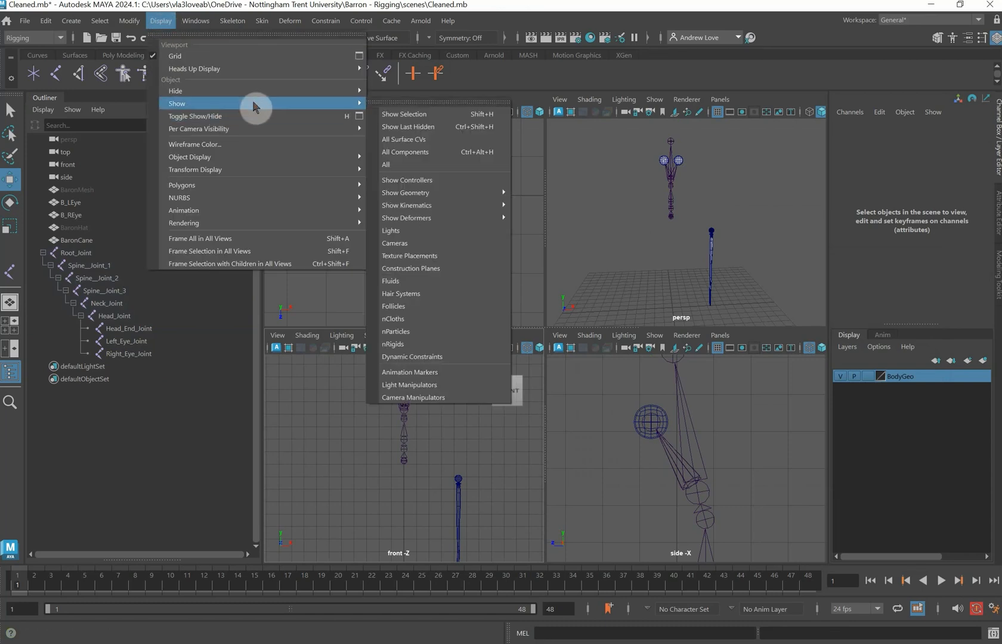
{"action": "left_click", "coordinate": [399, 126]}
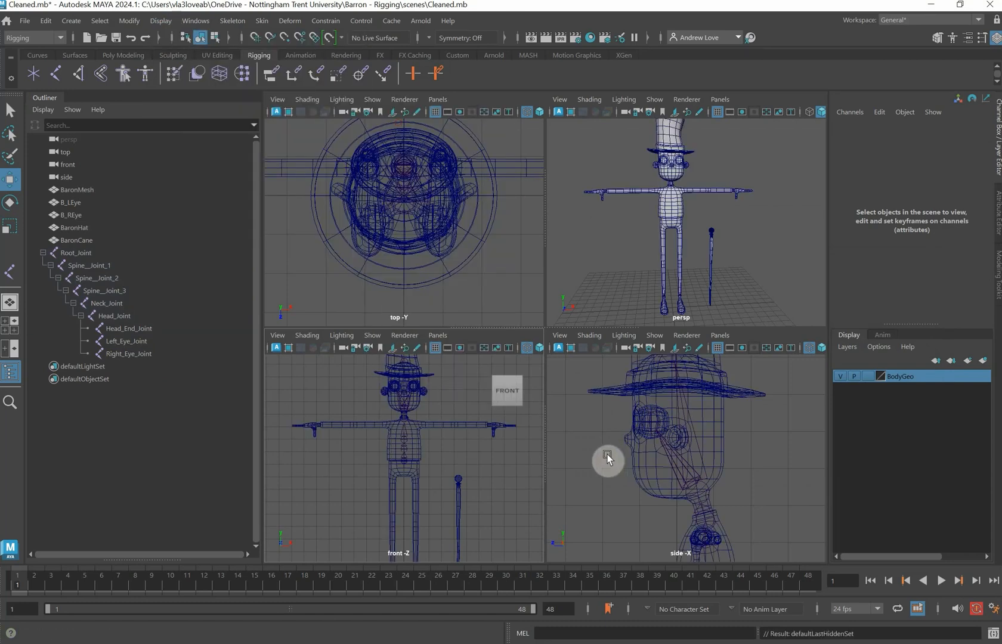
Create a single separate joint in the pelvis in the side view, just below the root joint, at about Y 9.85 and Z -0.78.
{"action": "key", "text": "space"}
{"action": "scroll", "coordinate": [588, 427], "scroll_direction": "down", "scroll_amount": 6}
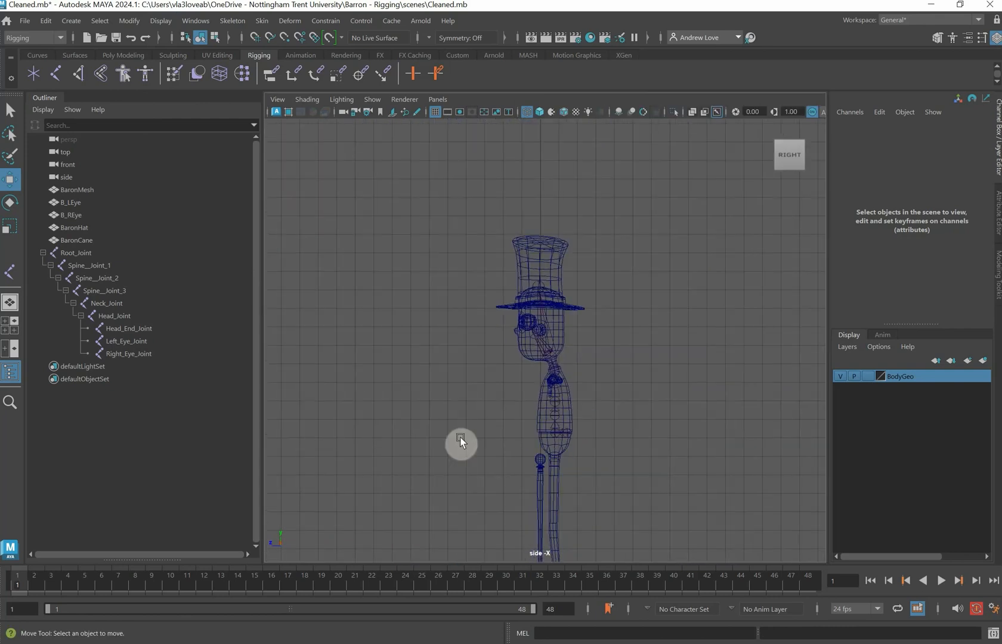
{"action": "middle_click_drag", "start_coordinate": [414, 439], "coordinate": [397, 300], "text": "alt"}
{"action": "scroll", "coordinate": [400, 300], "scroll_direction": "up", "scroll_amount": 4}
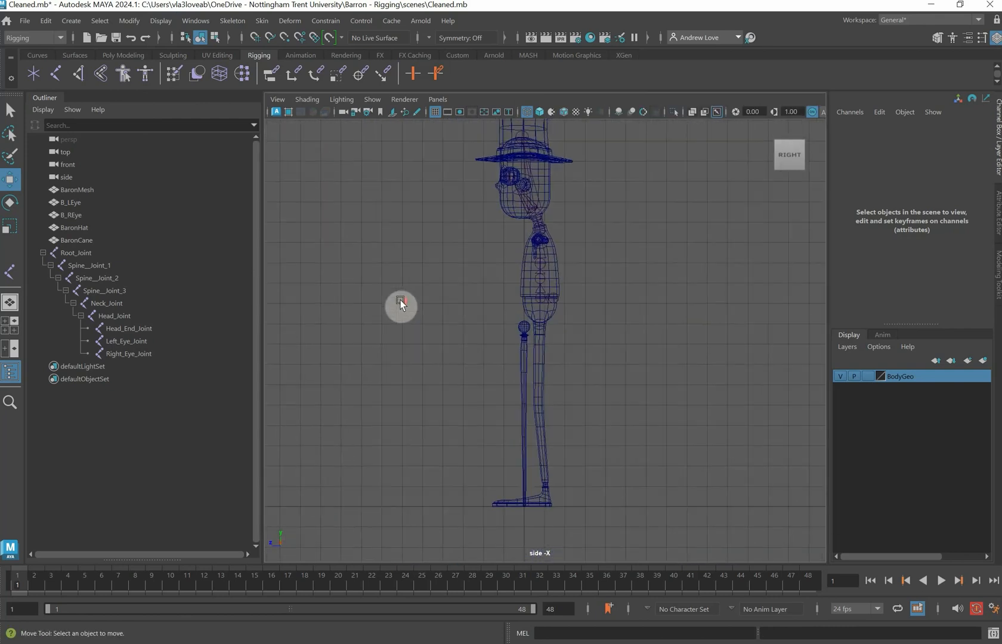
{"action": "middle_click_drag", "start_coordinate": [414, 380], "coordinate": [417, 324], "text": "alt"}
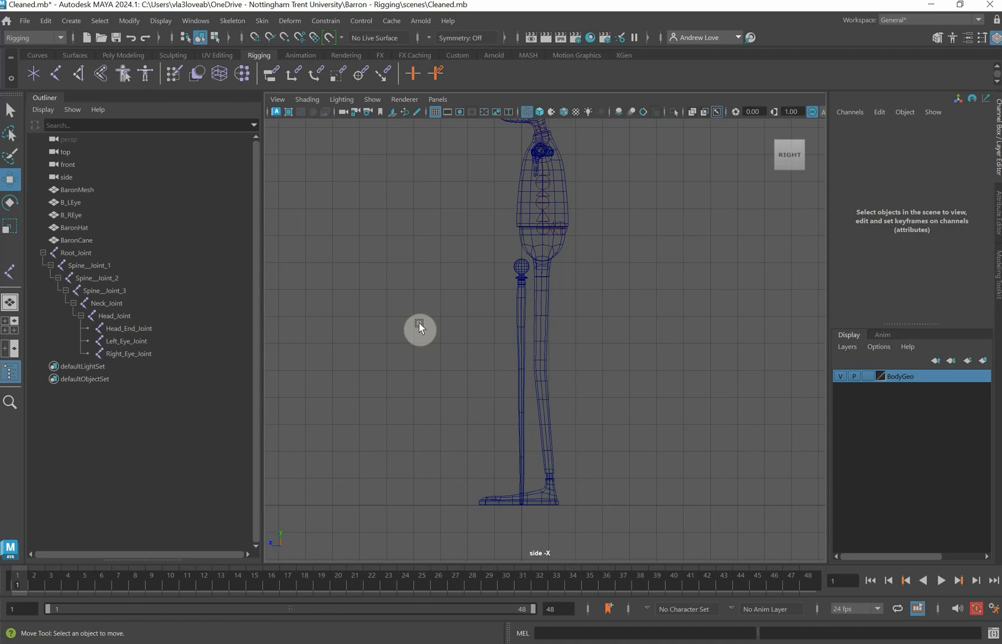
{"action": "scroll", "coordinate": [420, 323], "scroll_direction": "up", "scroll_amount": 1}
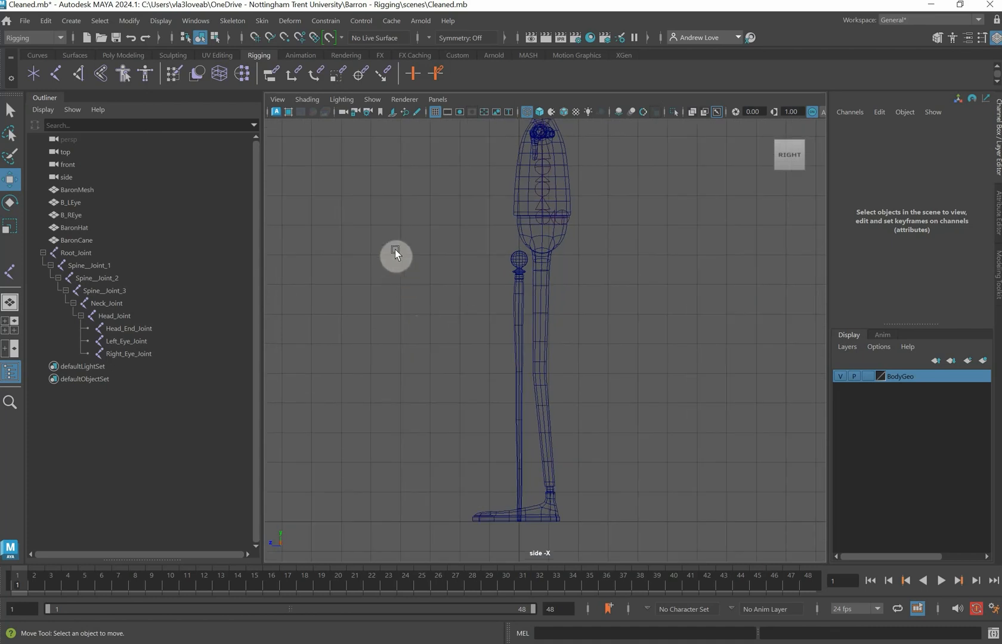
{"action": "left_click", "coordinate": [56, 74]}
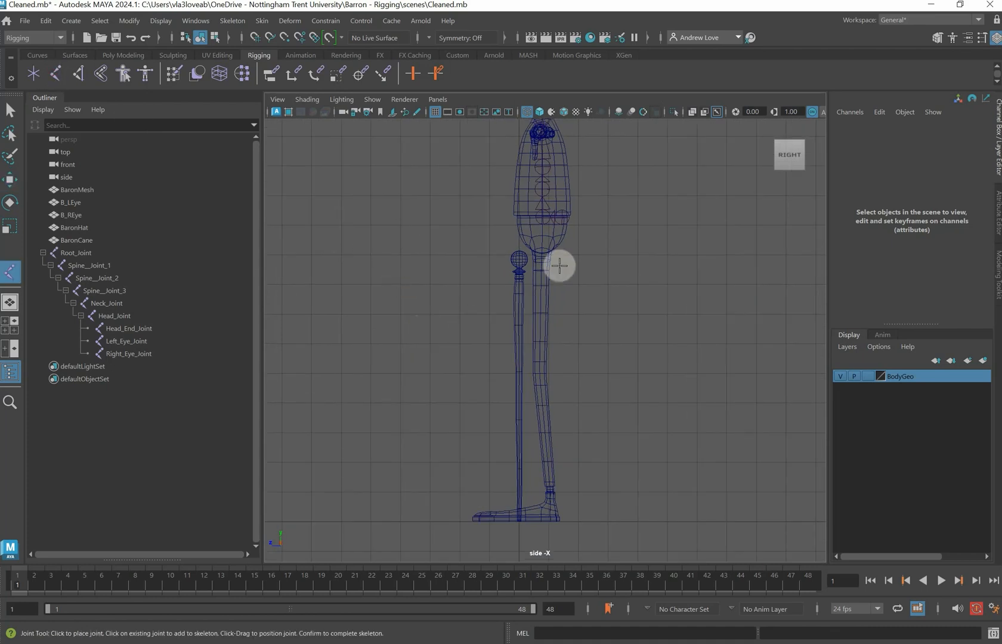
{"action": "scroll", "coordinate": [560, 266], "scroll_direction": "up", "scroll_amount": 3}
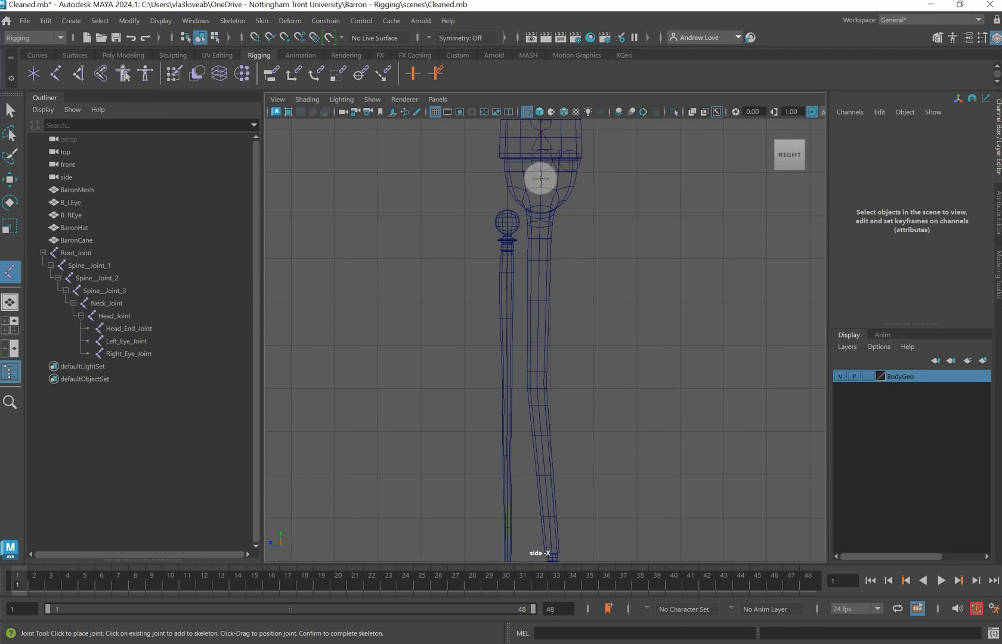
{"action": "left_click", "coordinate": [540, 178]}
{"action": "key", "text": "w"}
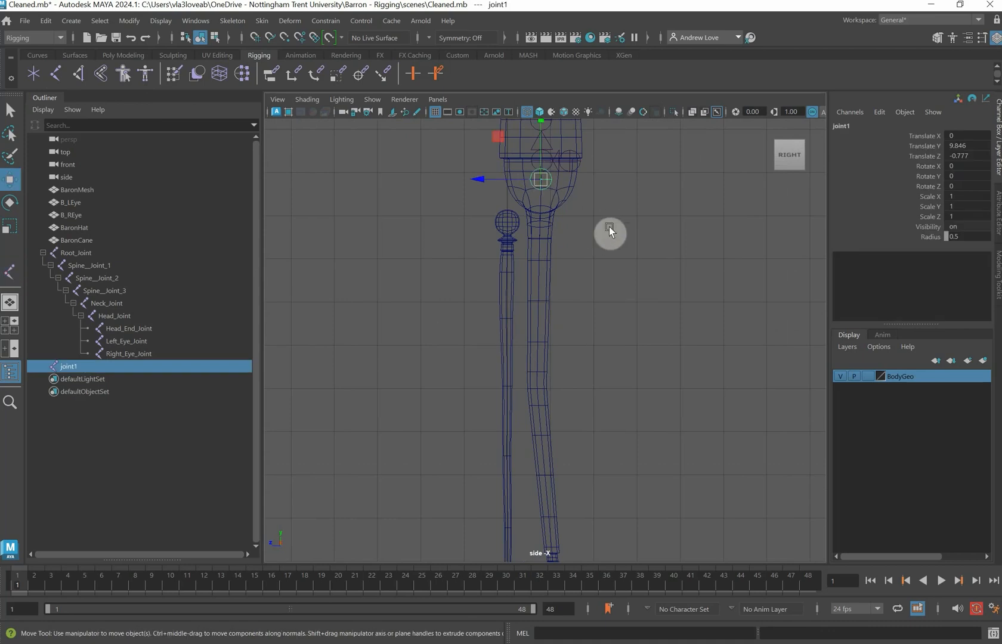
Parent the new pelvis joint under Root_Joint.
{"action": "scroll", "coordinate": [566, 208], "scroll_direction": "up", "scroll_amount": 3}
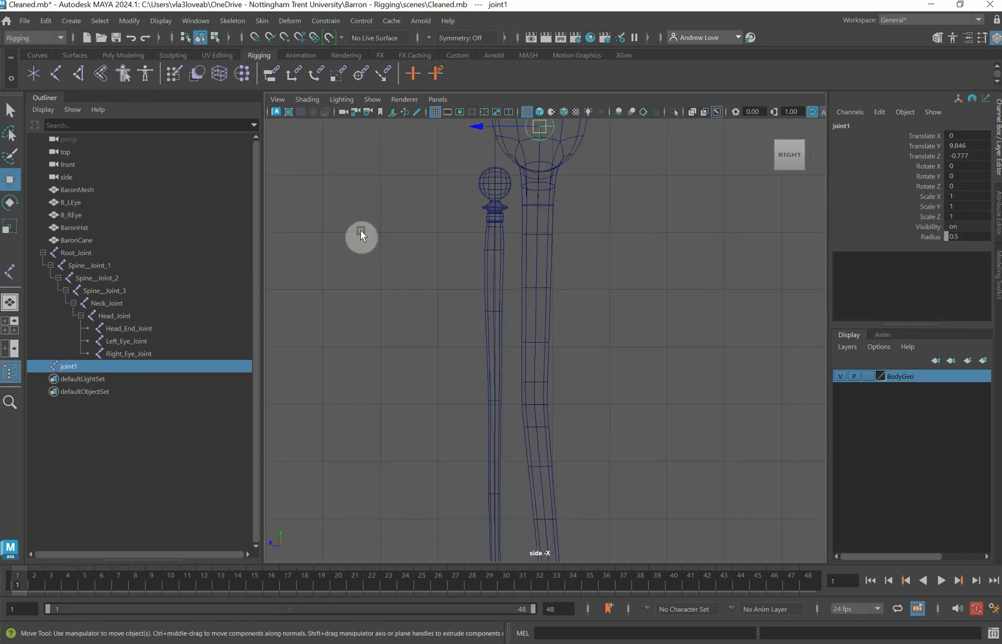
{"action": "middle_click_drag", "start_coordinate": [334, 202], "coordinate": [360, 396], "text": "alt"}
{"action": "scroll", "coordinate": [351, 298], "scroll_direction": "up", "scroll_amount": 4}
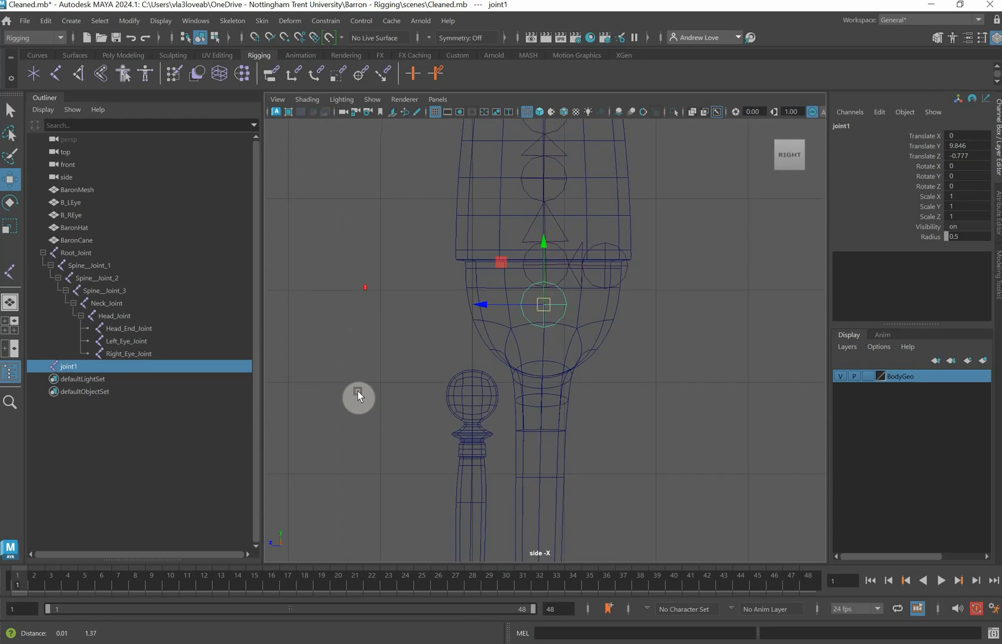
{"action": "left_click", "coordinate": [602, 282], "text": "shift"}
{"action": "key", "text": "p"}
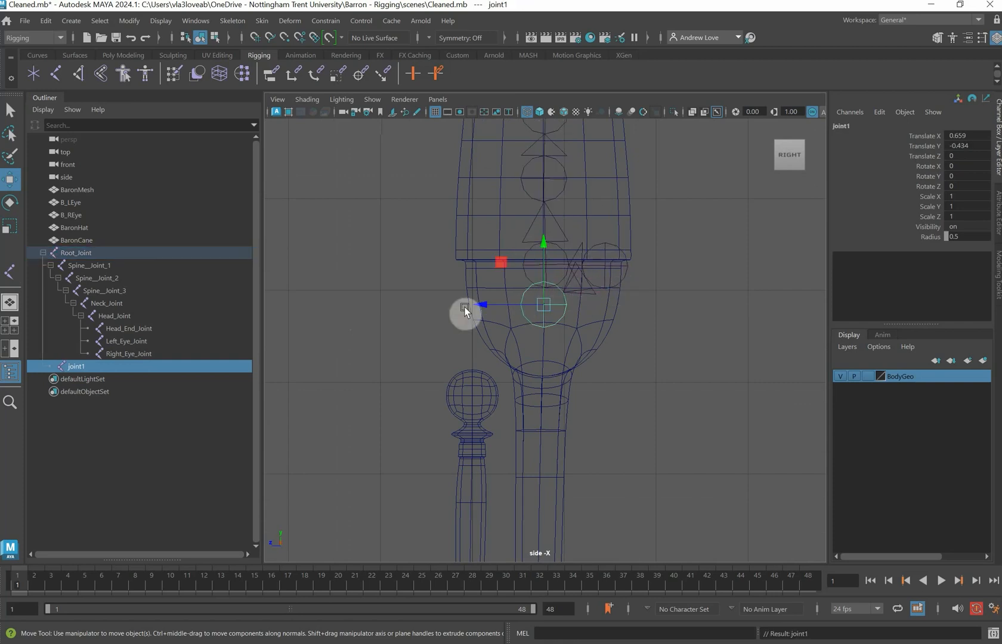
Rename the joint parented under the root, joint1, as Pelvis_Joint.
{"action": "scroll", "coordinate": [408, 292], "scroll_direction": "down", "scroll_amount": 8}
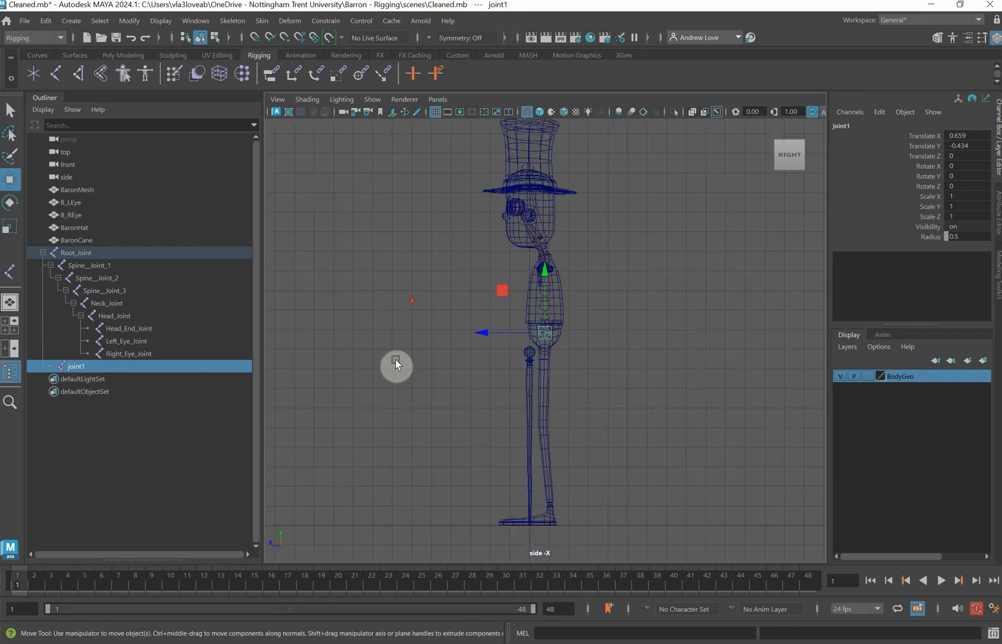
{"action": "middle_click_drag", "start_coordinate": [394, 361], "coordinate": [401, 292], "text": "alt"}
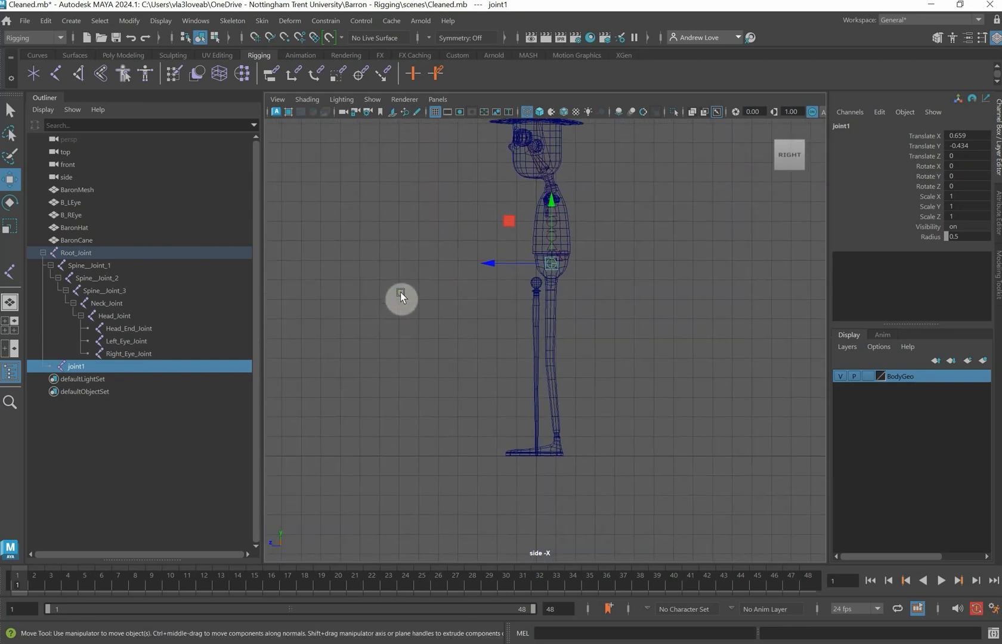
{"action": "double_click", "coordinate": [80, 368]}
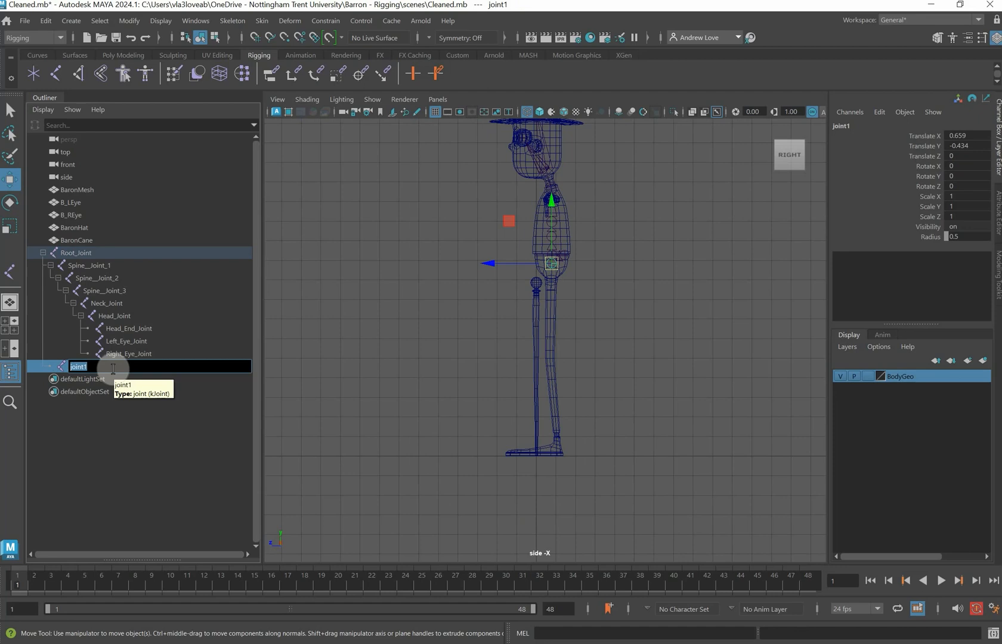
{"action": "type", "text": "Pelvis_Joint"}
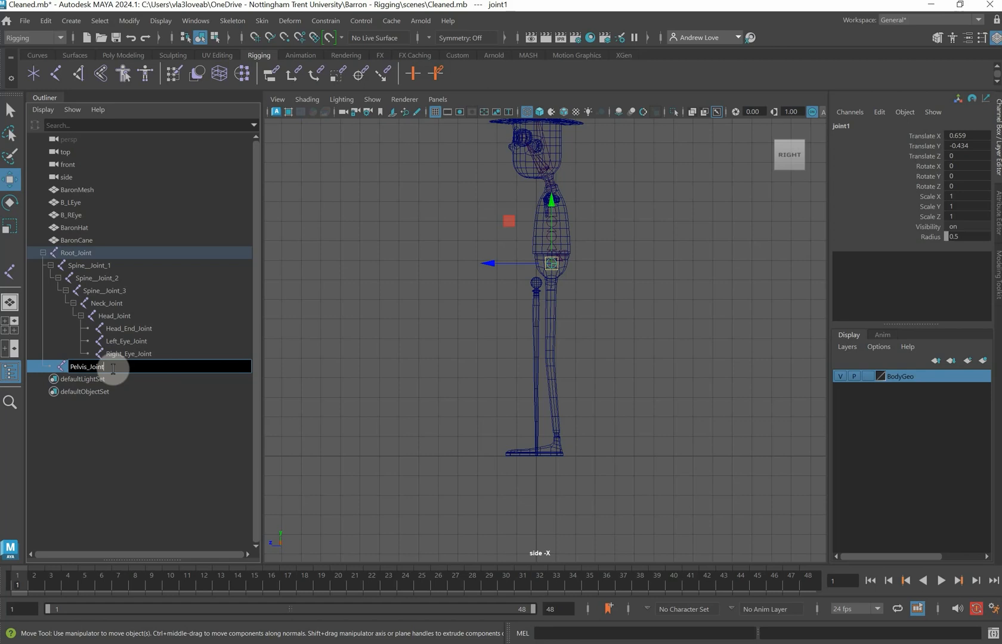
{"action": "key", "text": "Return"}
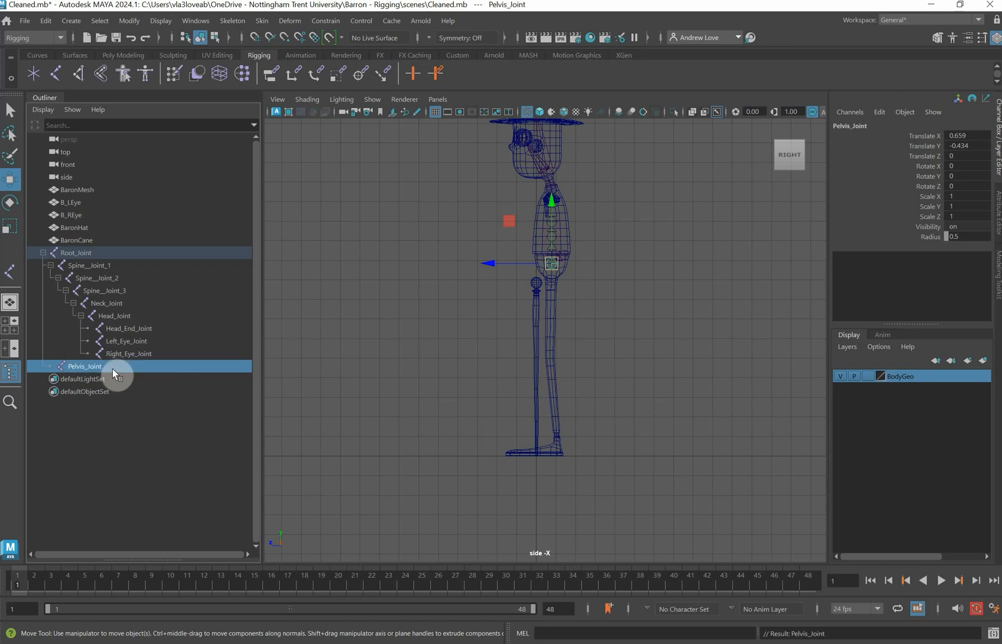
Create a five-joint leg chain in the side view at the hip (about Y 9.4, Z -0.77), knee, ankle, ball of the foot and toe tip.
{"action": "mouse_move", "coordinate": [378, 248]}
{"action": "middle_mouse_down", "text": "alt"}
{"action": "mouse_move", "coordinate": [385, 271]}
{"action": "mouse_move", "coordinate": [387, 236]}
{"action": "middle_mouse_up", "text": "alt"}
{"action": "scroll", "coordinate": [385, 266], "scroll_direction": "up", "scroll_amount": 5}
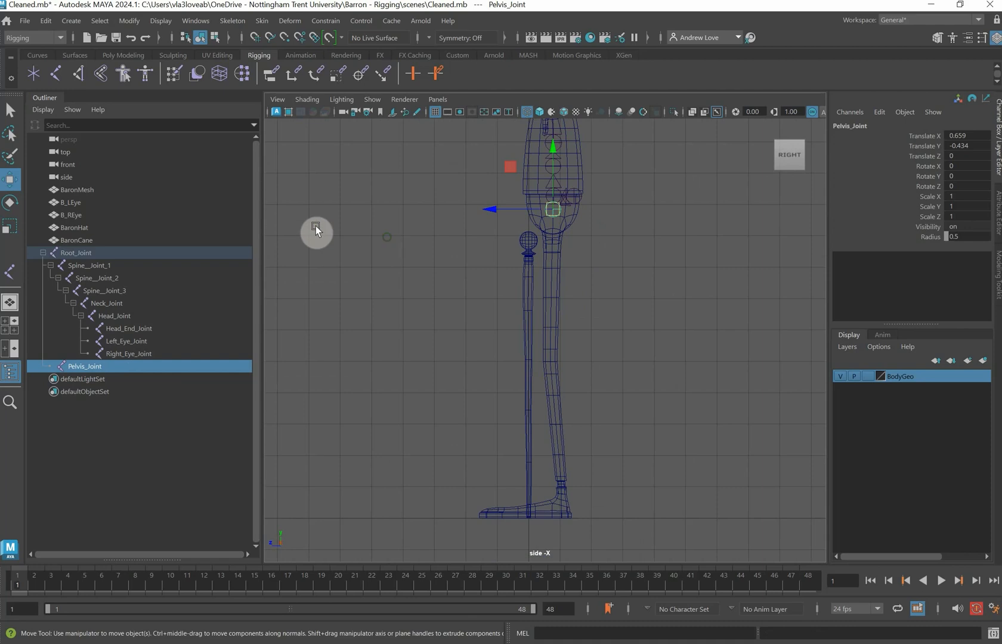
{"action": "left_click", "coordinate": [64, 84]}
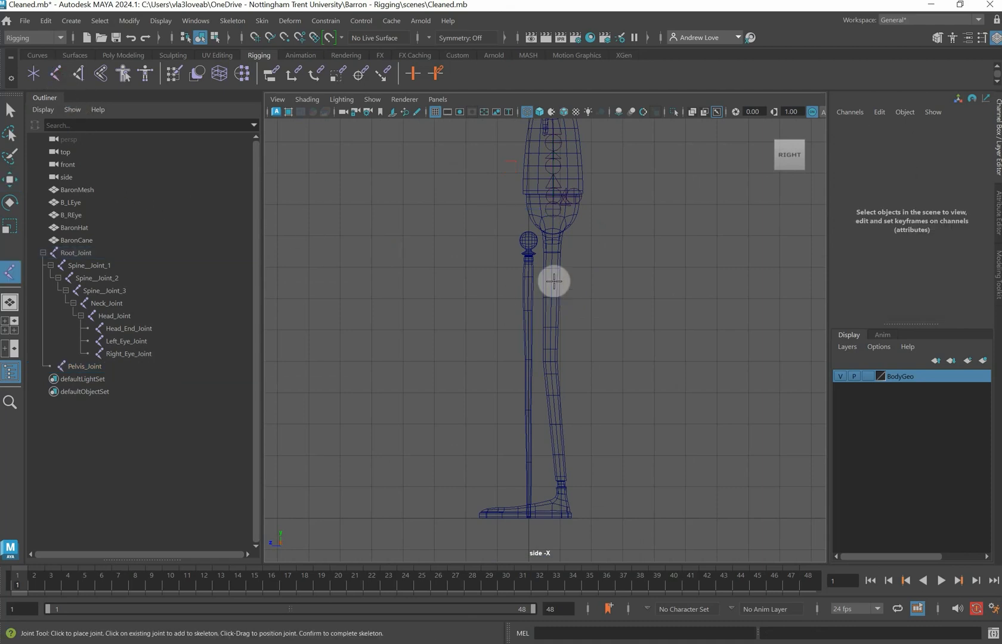
{"action": "left_click", "coordinate": [553, 223]}
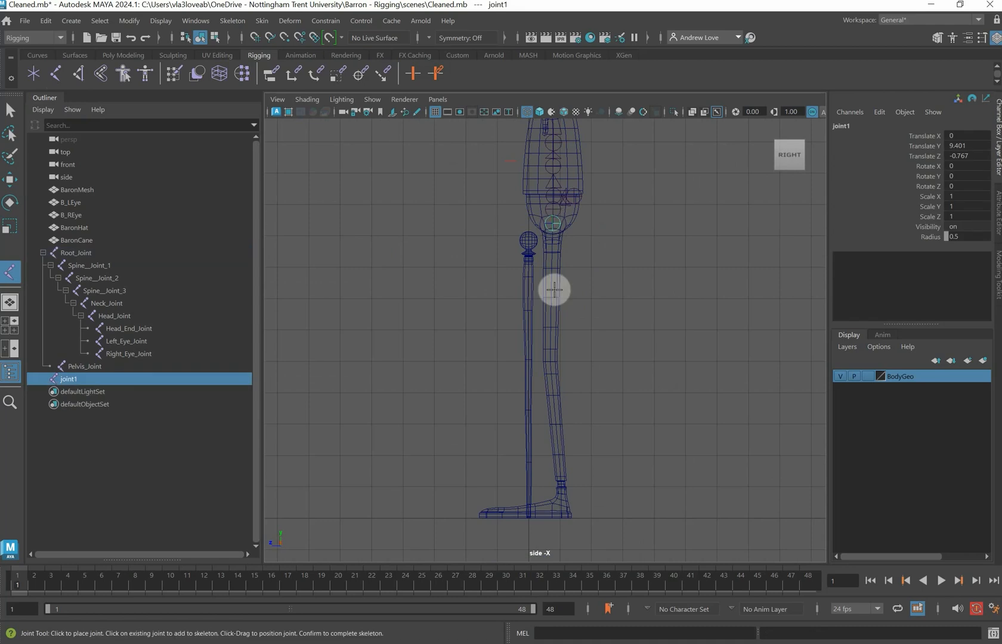
{"action": "left_click", "coordinate": [551, 360]}
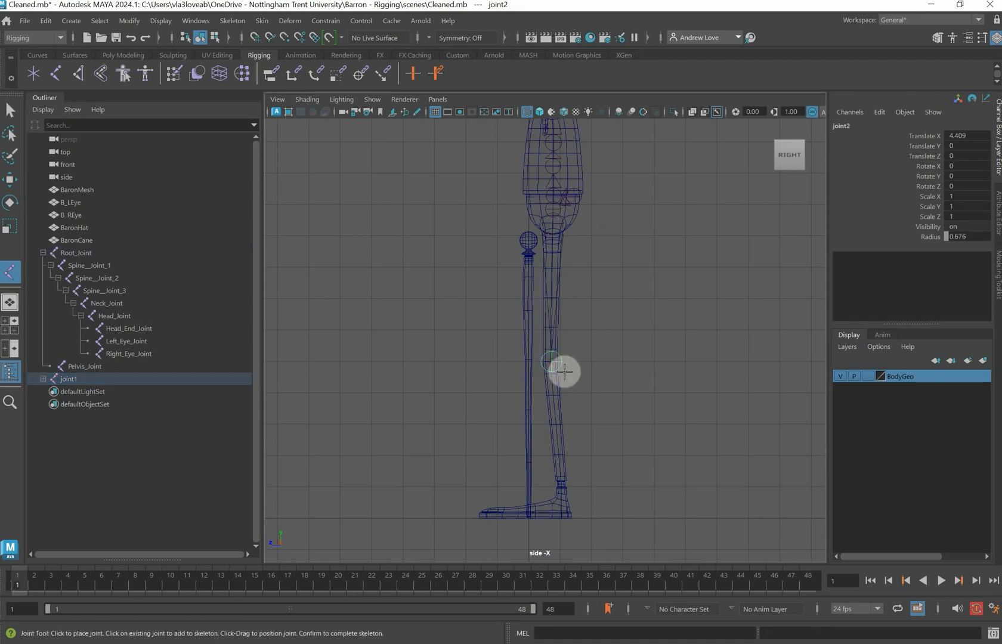
{"action": "left_click", "coordinate": [561, 500]}
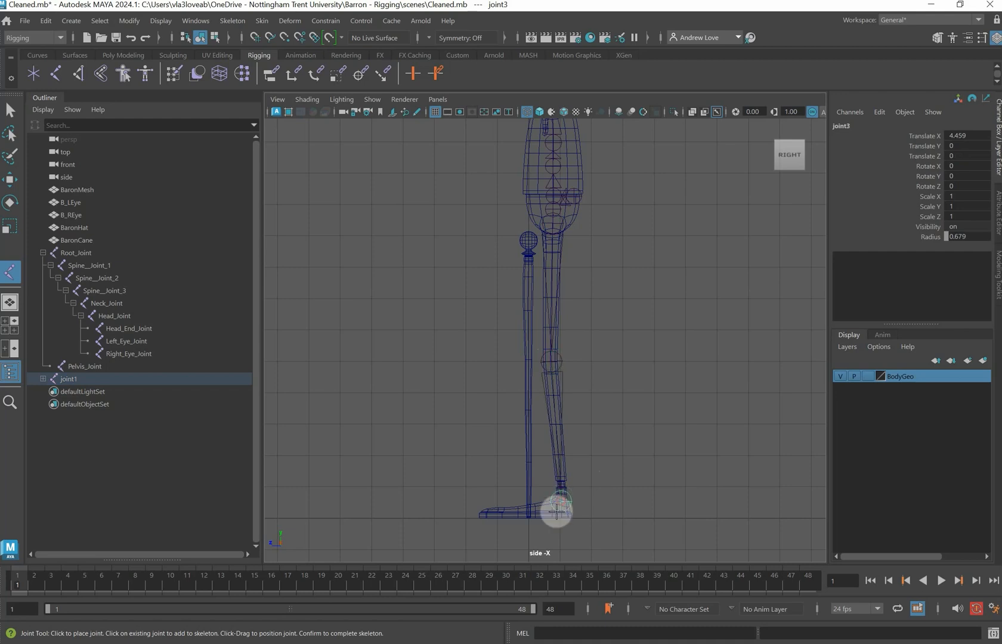
{"action": "left_click", "coordinate": [503, 513]}
{"action": "left_click", "coordinate": [478, 513]}
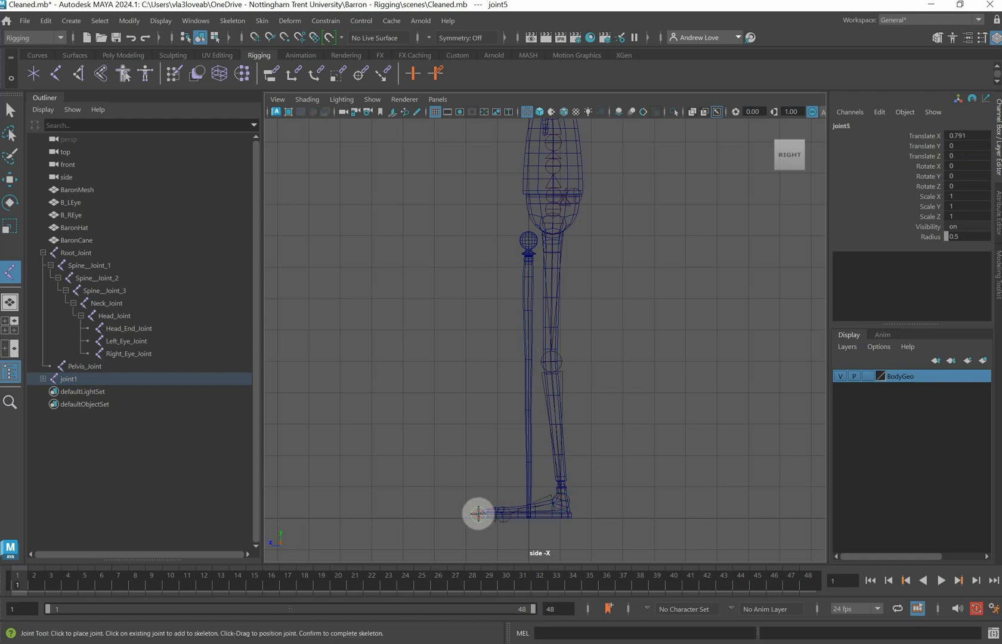
{"action": "key", "text": "w"}
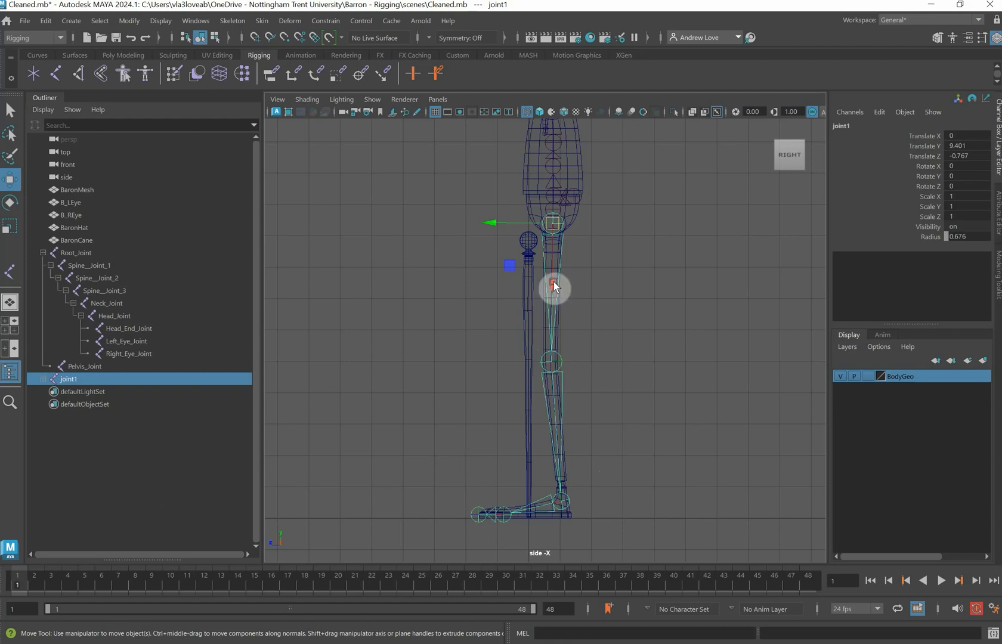
Expand the new leg chain's hierarchy and rename its top joint, joint1, as Left_Hip_Joint.
{"action": "left_click", "coordinate": [45, 379]}
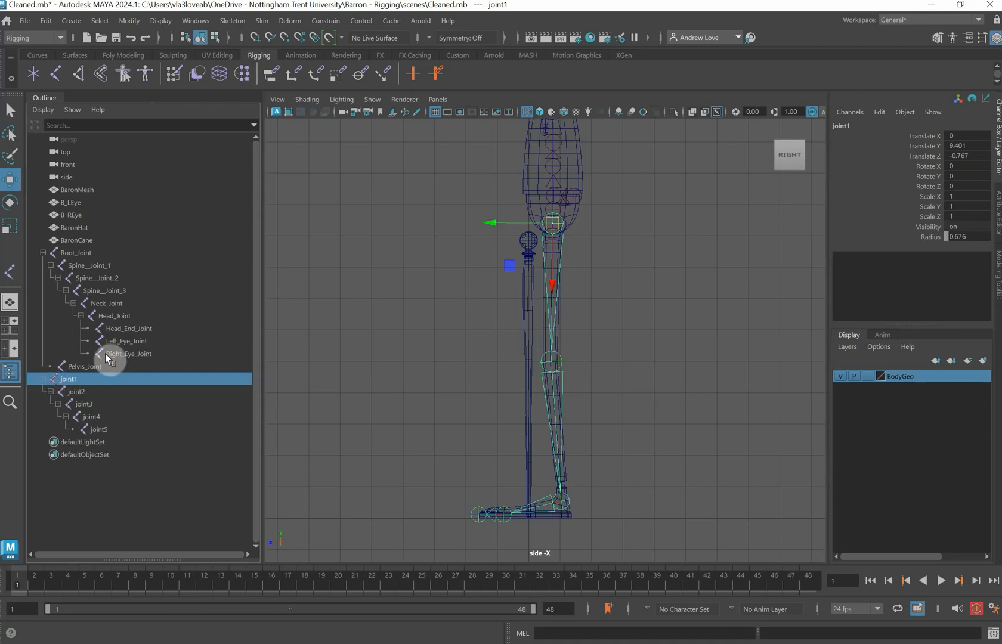
{"action": "double_click", "coordinate": [78, 376]}
{"action": "left_click", "coordinate": [82, 377]}
{"action": "key", "text": "BackSpace"}
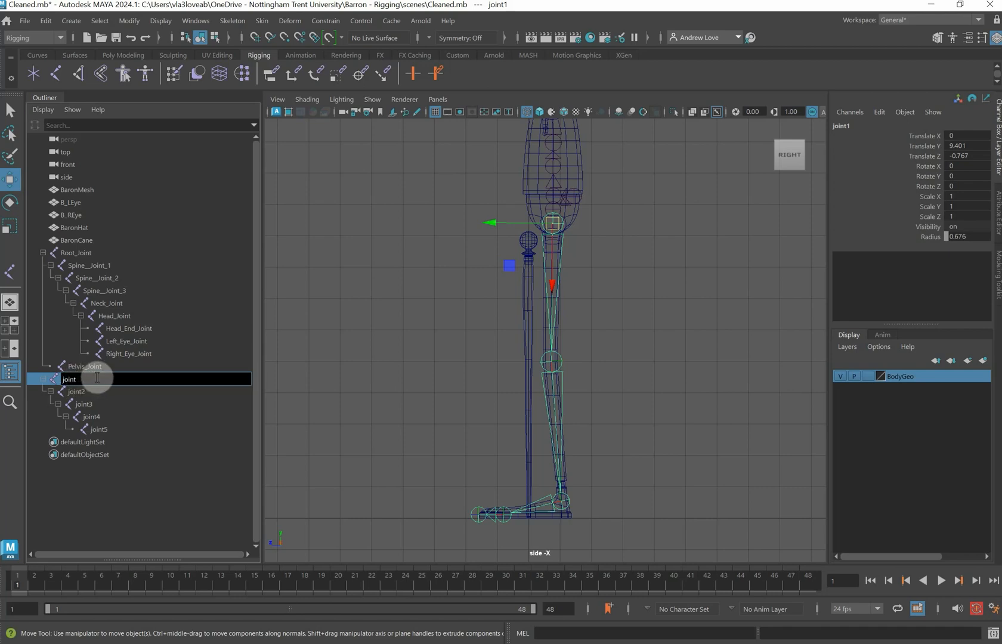
{"action": "key", "text": "Home"}
{"action": "type", "text": "Left"}
{"action": "type", "text": "Hip"}
{"action": "key", "text": "Delete"}
{"action": "type", "text": "J"}
{"action": "type", "text": "_"}
{"action": "key", "text": "Left"}
{"action": "key", "text": "Left"}
{"action": "key", "text": "Left"}
{"action": "key", "text": "Left"}
{"action": "key", "text": "Right"}
{"action": "type", "text": "_"}
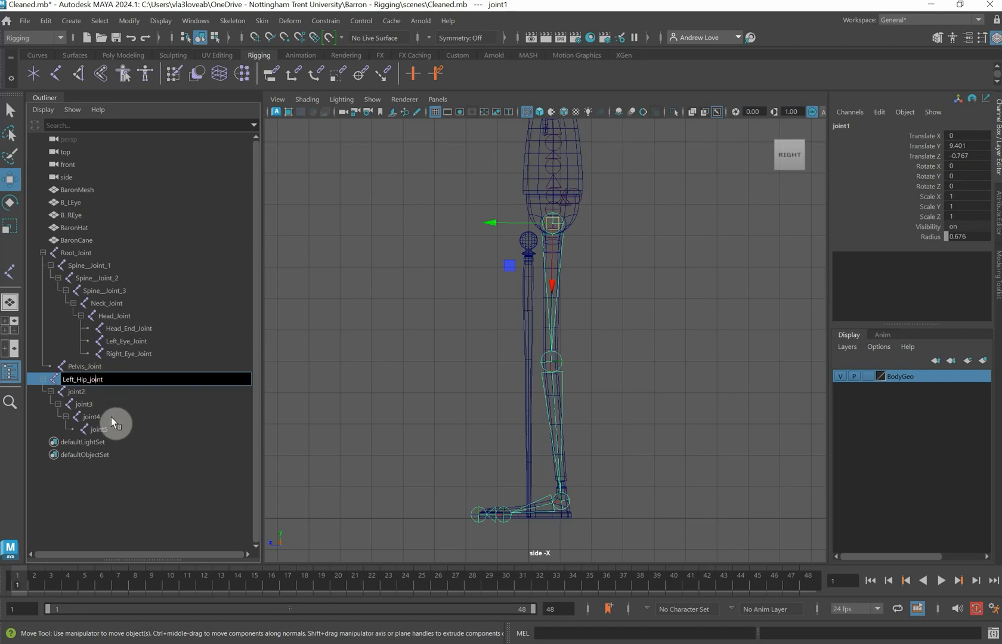
{"action": "key", "text": "BackSpace"}
{"action": "type", "text": "J"}
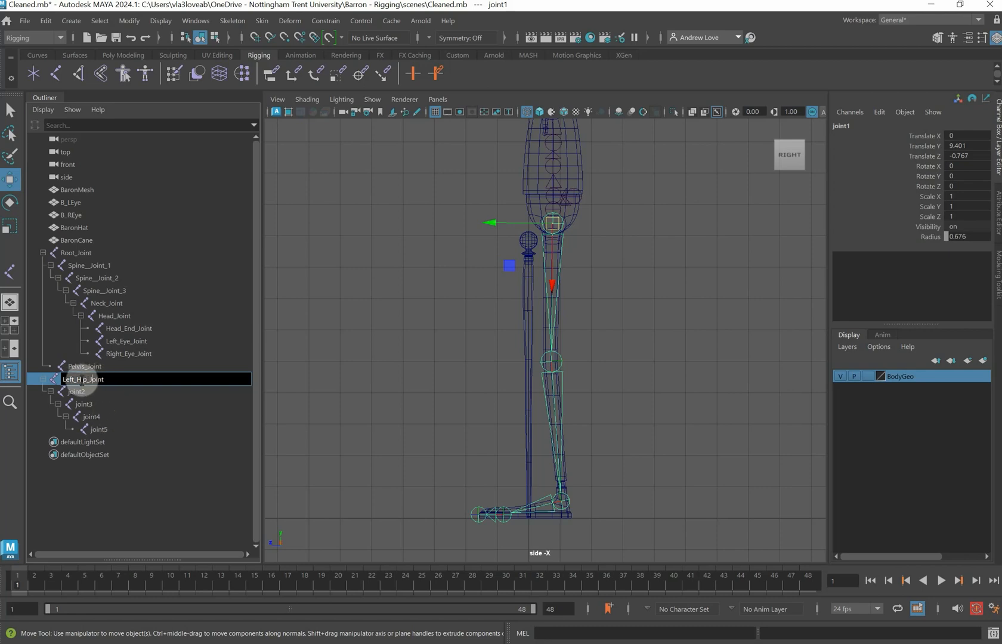
Copy the hip joint's name and reuse it to rename joint2 as Left_Knee_Joint.
{"action": "left_click_drag", "start_coordinate": [103, 379], "coordinate": [54, 380]}
{"action": "key", "text": "ctrl+c"}
{"action": "double_click", "coordinate": [81, 393]}
{"action": "key", "text": "ctrl+v"}
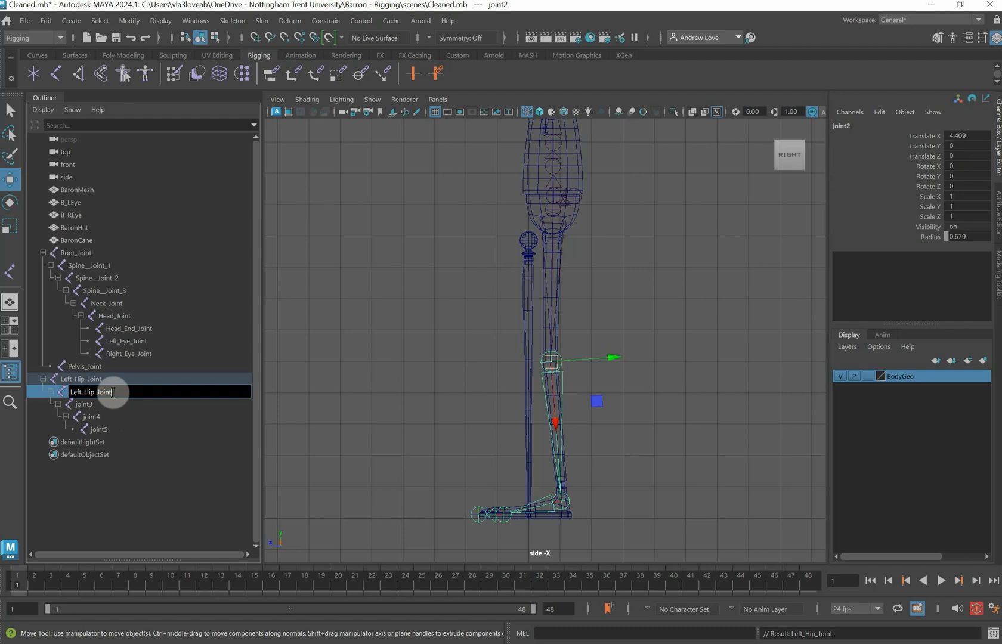
{"action": "key", "text": "Left"}
{"action": "key", "text": "Left"}
{"action": "key", "text": "Left"}
{"action": "key", "text": "Left"}
{"action": "key", "text": "Left"}
{"action": "key", "text": "BackSpace"}
{"action": "key", "text": "BackSpace"}
{"action": "key", "text": "BackSpace"}
{"action": "key", "text": "BackSpace"}
{"action": "type", "text": "Knee_"}
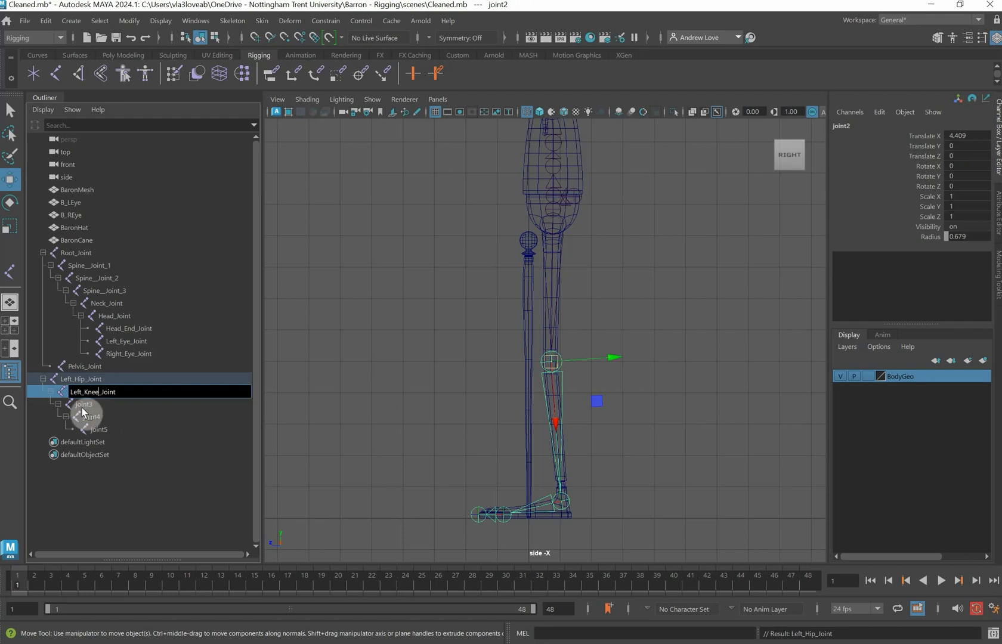
Rename joint3, the joint below the knee, as Left_Ankle_Joint.
{"action": "double_click", "coordinate": [87, 404]}
{"action": "key", "text": "ctrl+v"}
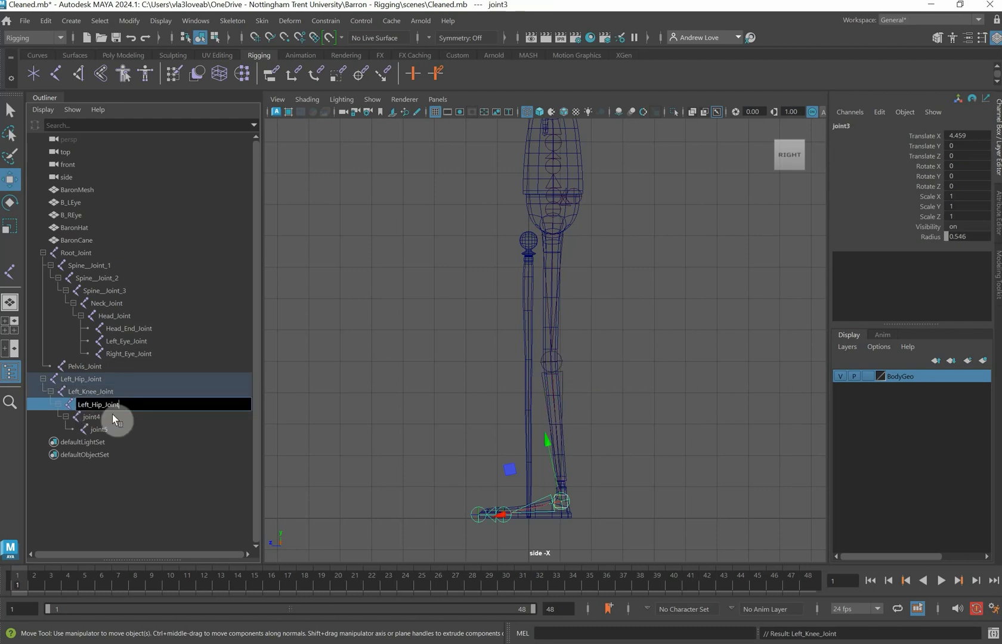
{"action": "left_click", "coordinate": [102, 404]}
{"action": "key", "text": "BackSpace"}
{"action": "key", "text": "BackSpace"}
{"action": "key", "text": "BackSpace"}
{"action": "type", "text": "Ankle"}
Rename joint4, the joint at the ball of the foot, as Left_Toe_Joint.
{"action": "double_click", "coordinate": [92, 417]}
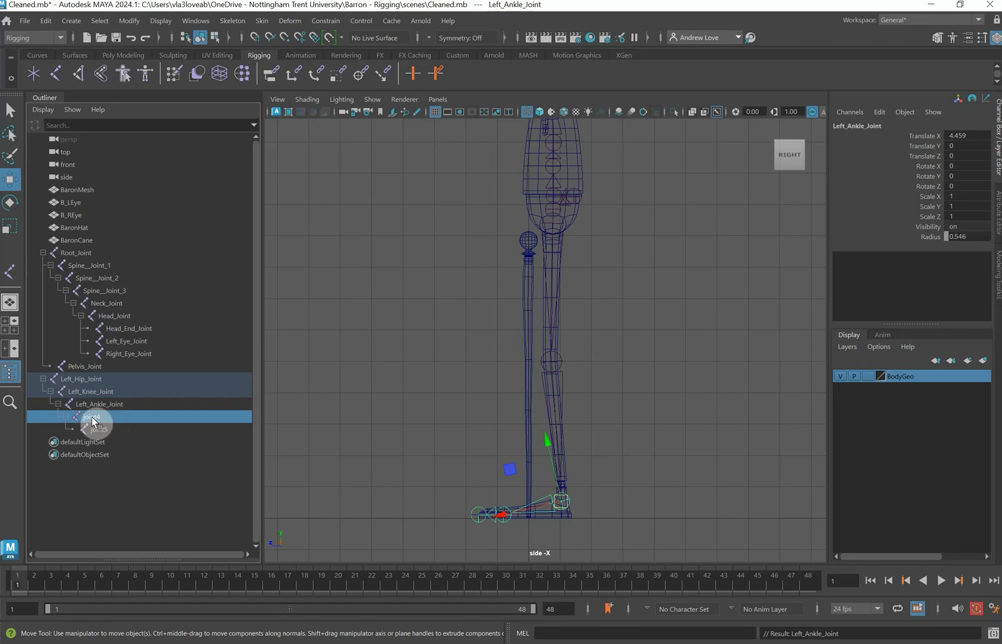
{"action": "key", "text": "BackSpace"}
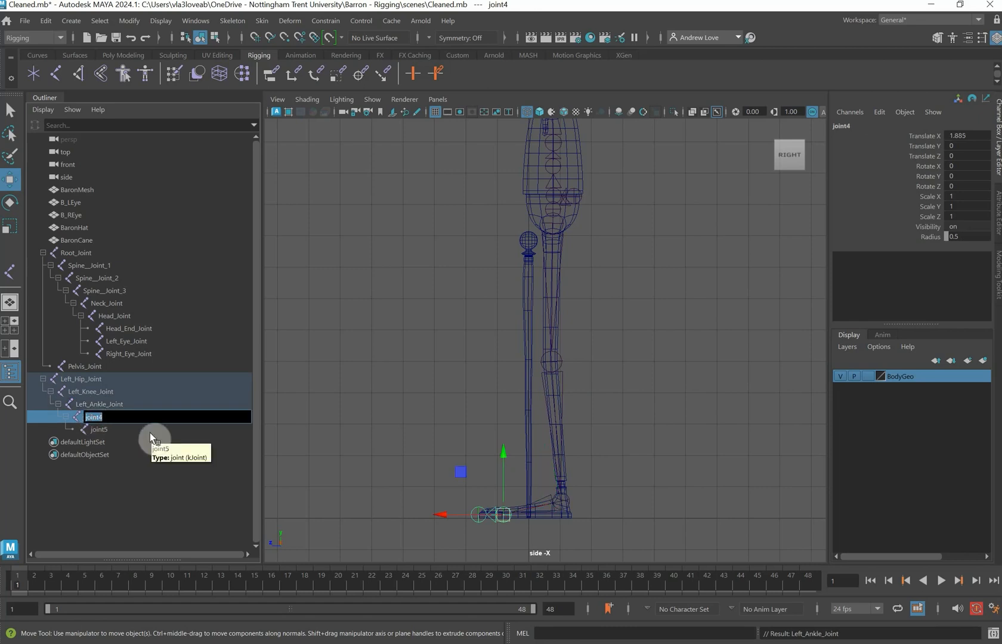
{"action": "key", "text": "ctrl+v"}
{"action": "left_click", "coordinate": [105, 418]}
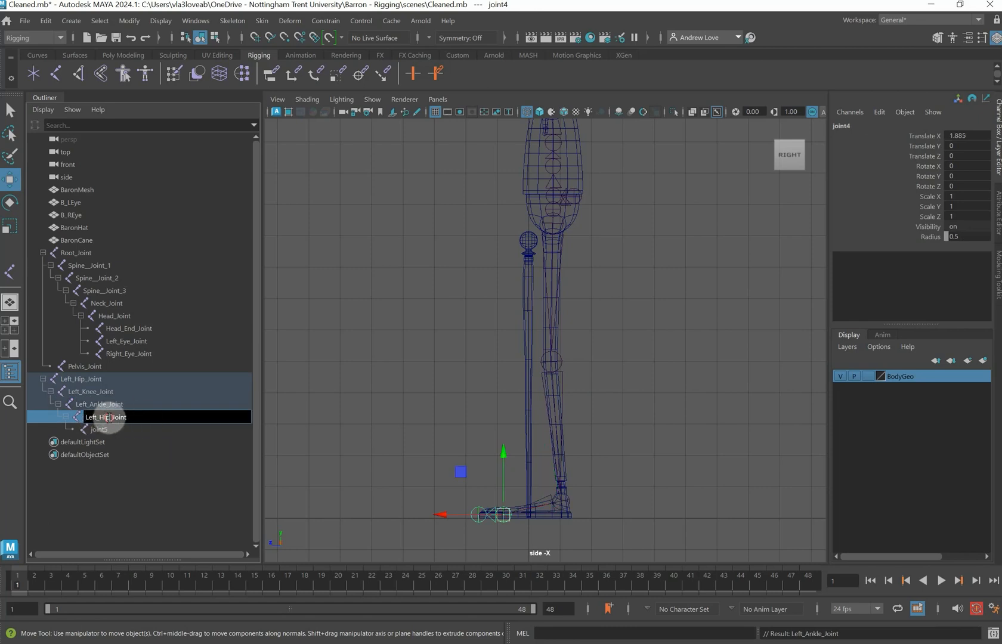
{"action": "key", "text": "BackSpace"}
{"action": "key", "text": "BackSpace"}
{"action": "key", "text": "BackSpace"}
{"action": "type", "text": "Toe"}
Rename joint5, the last joint of the leg chain, as Left_Toe_End_Joint.
{"action": "double_click", "coordinate": [98, 429]}
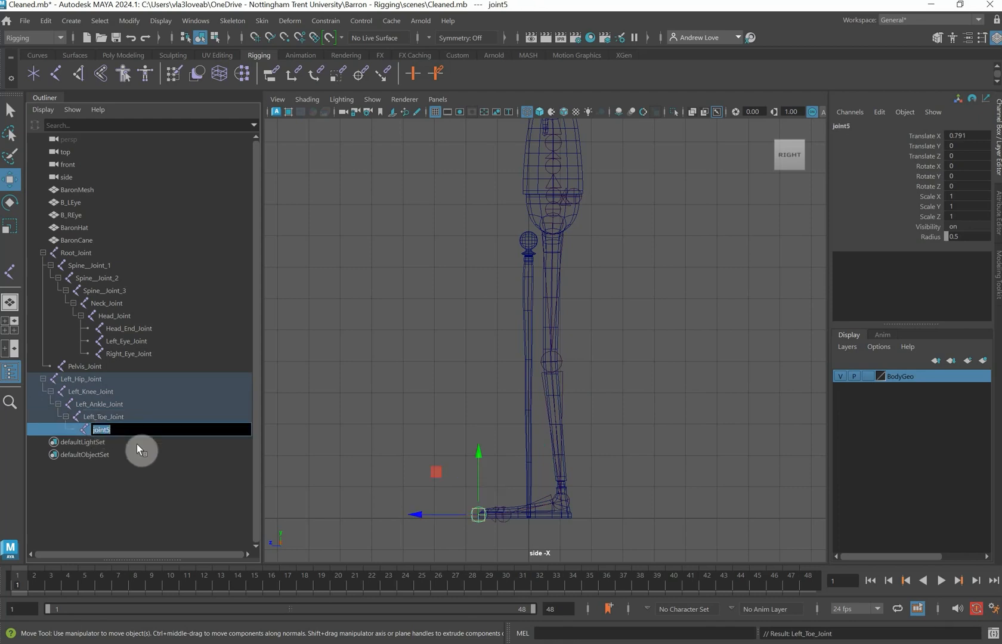
{"action": "key", "text": "ctrl+v"}
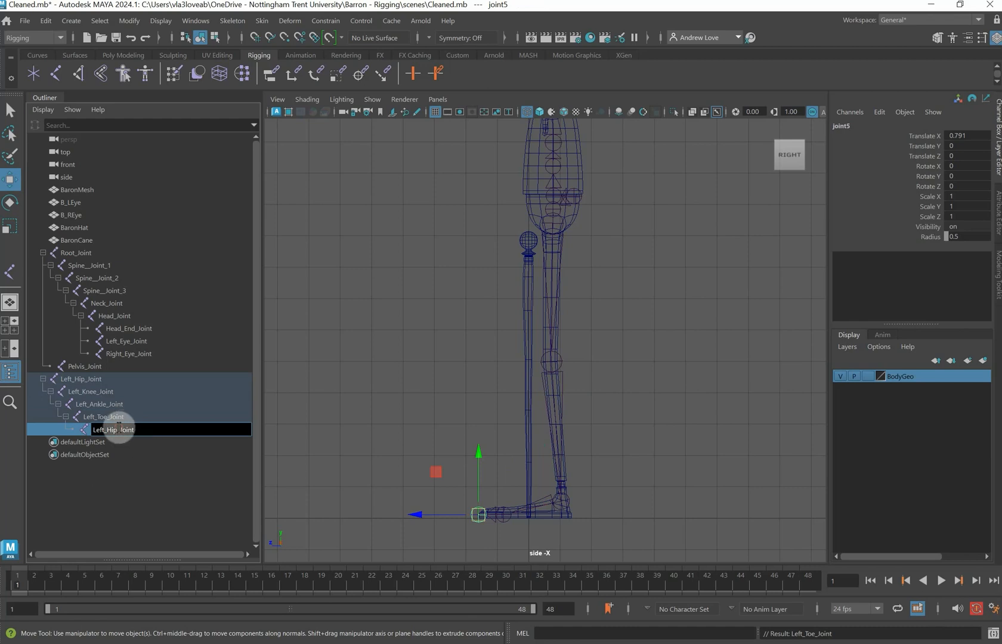
{"action": "left_click", "coordinate": [119, 427]}
{"action": "key", "text": "BackSpace"}
{"action": "key", "text": "BackSpace"}
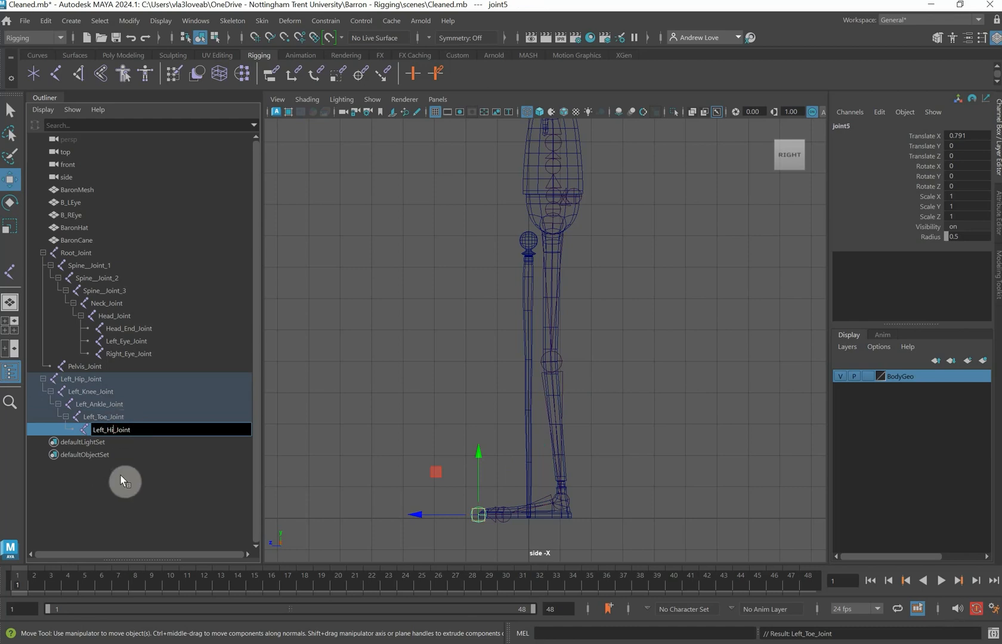
{"action": "key", "text": "BackSpace"}
{"action": "type", "text": "Toe_End"}
{"action": "key", "text": "Return"}
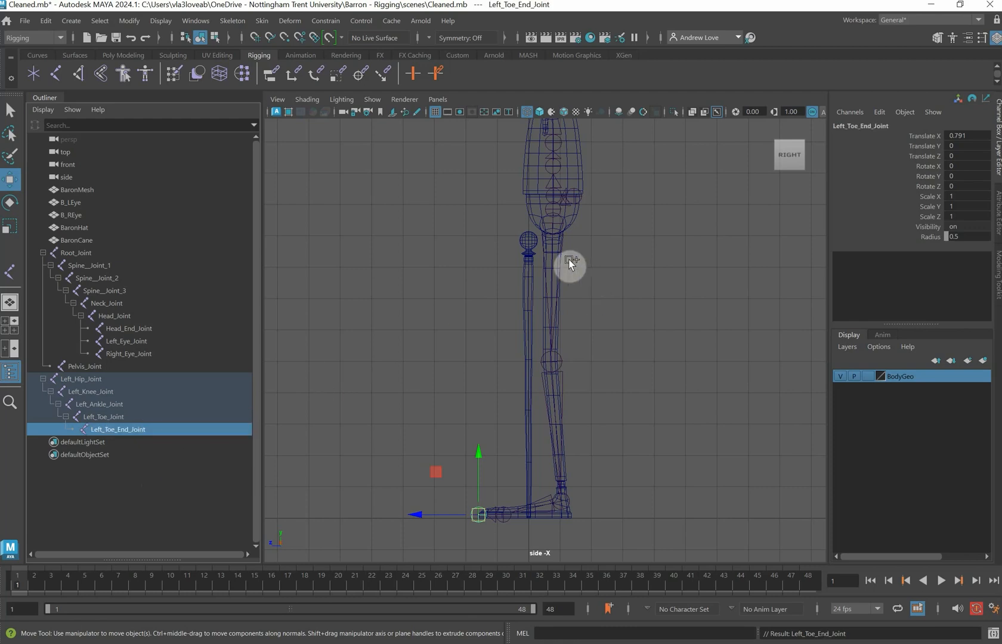
Move Left_Hip_Joint with its chain sideways in the front view to about X 0.93, centring it in the character's left leg.
{"action": "left_click", "coordinate": [546, 221]}
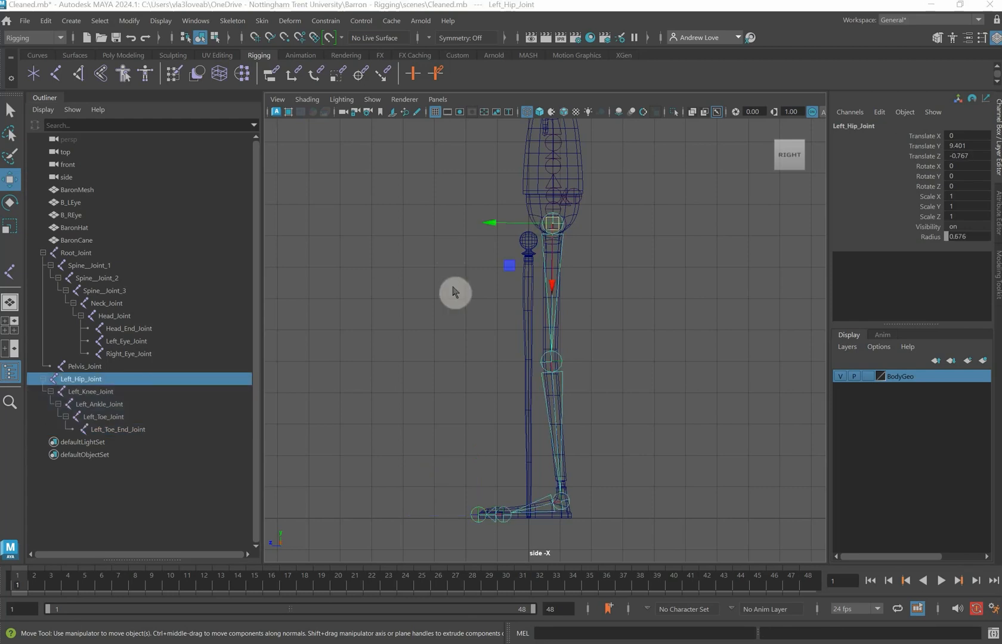
{"action": "key", "text": "space"}
{"action": "key", "text": "space"}
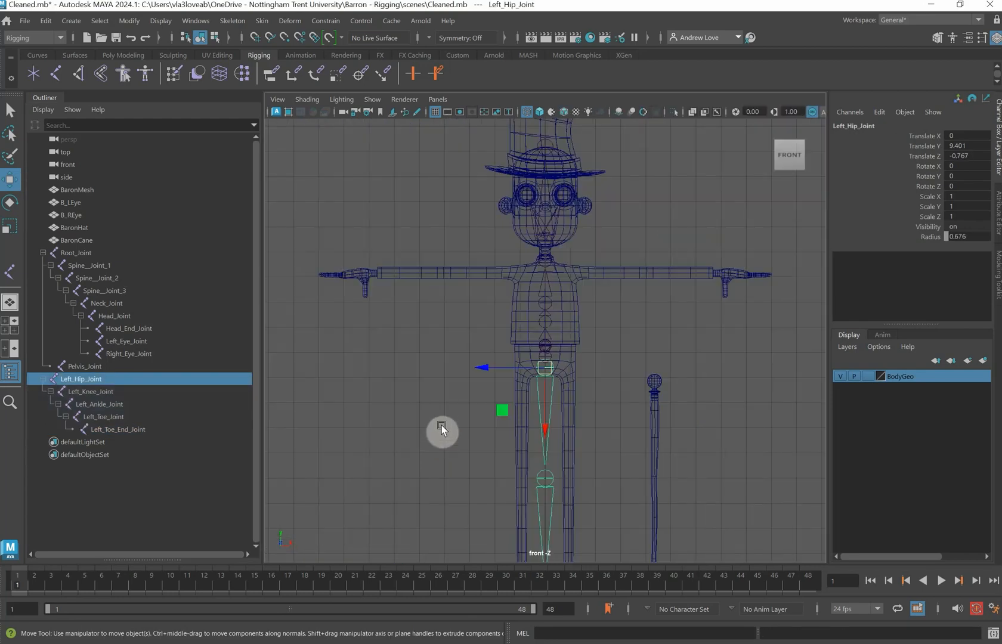
{"action": "scroll", "coordinate": [440, 421], "scroll_direction": "down", "scroll_amount": 2}
{"action": "middle_click_drag", "start_coordinate": [401, 470], "coordinate": [381, 371], "text": "alt"}
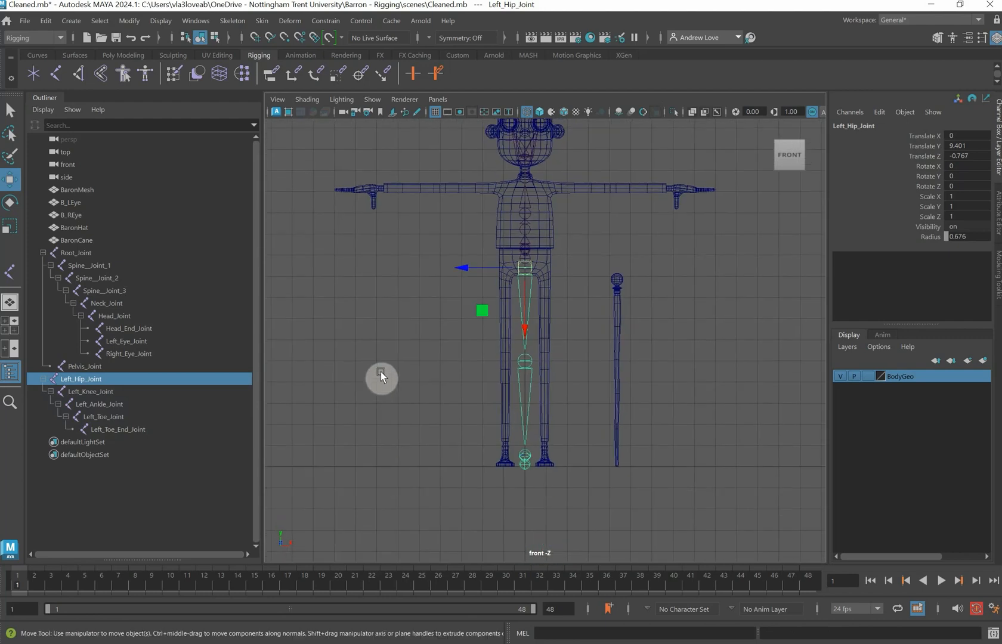
{"action": "scroll", "coordinate": [382, 373], "scroll_direction": "up", "scroll_amount": 2}
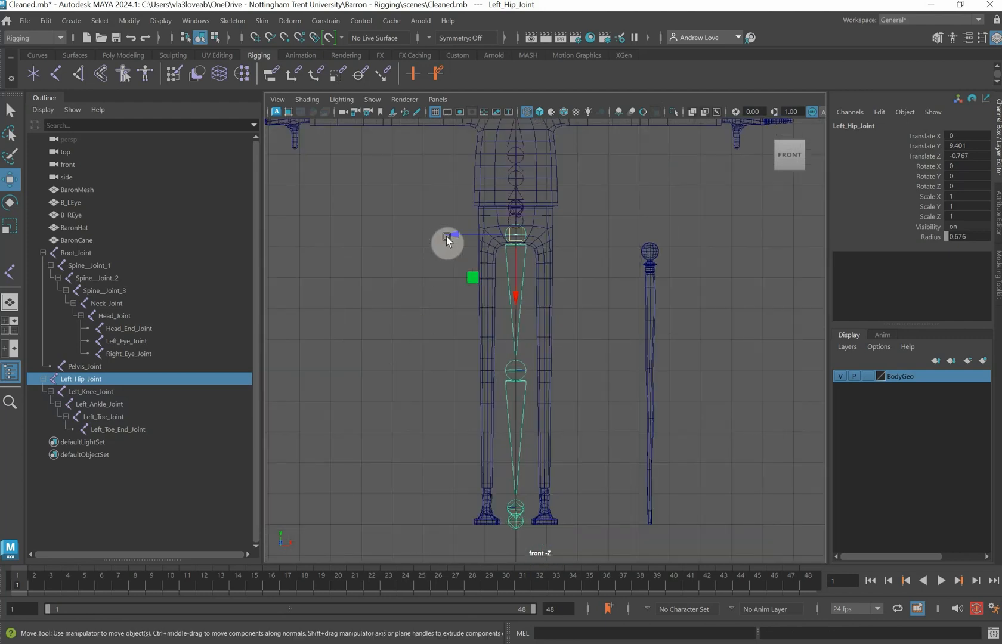
{"action": "left_click_drag", "start_coordinate": [446, 237], "coordinate": [482, 236]}
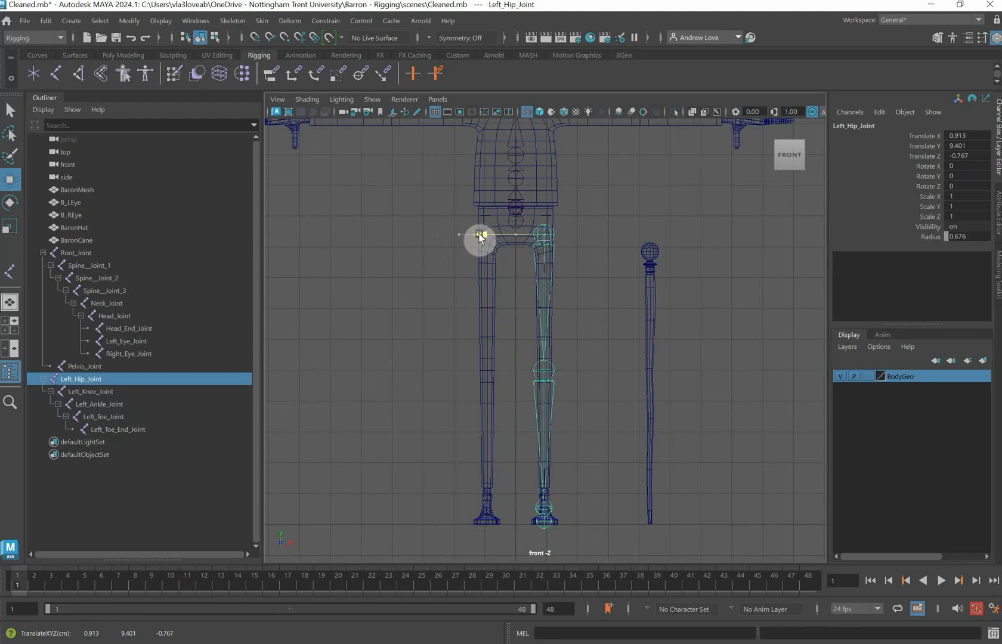
{"action": "scroll", "coordinate": [490, 279], "scroll_direction": "up", "scroll_amount": 6}
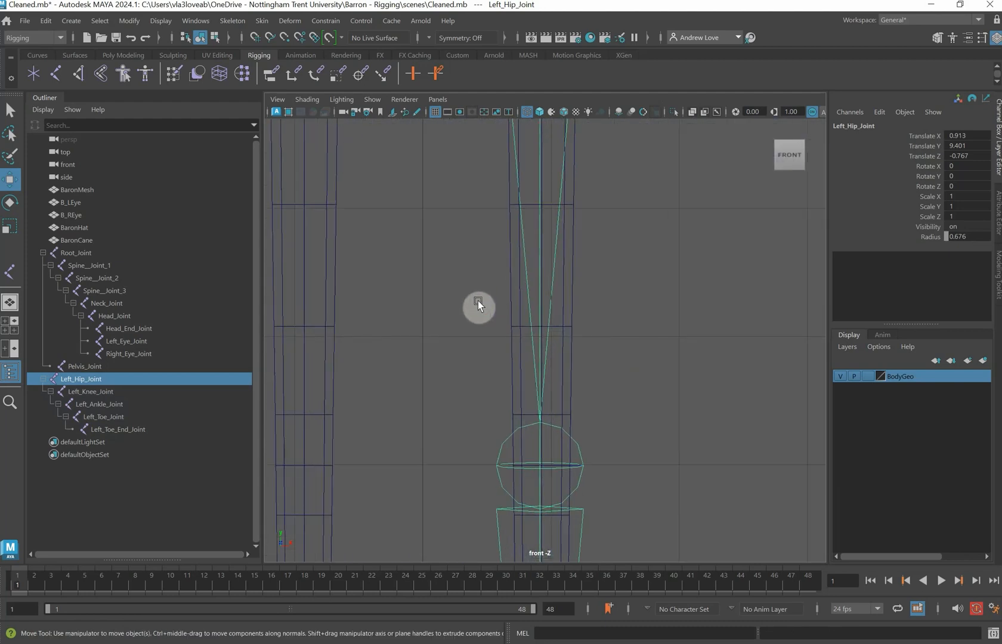
{"action": "scroll", "coordinate": [460, 205], "scroll_direction": "down", "scroll_amount": 3}
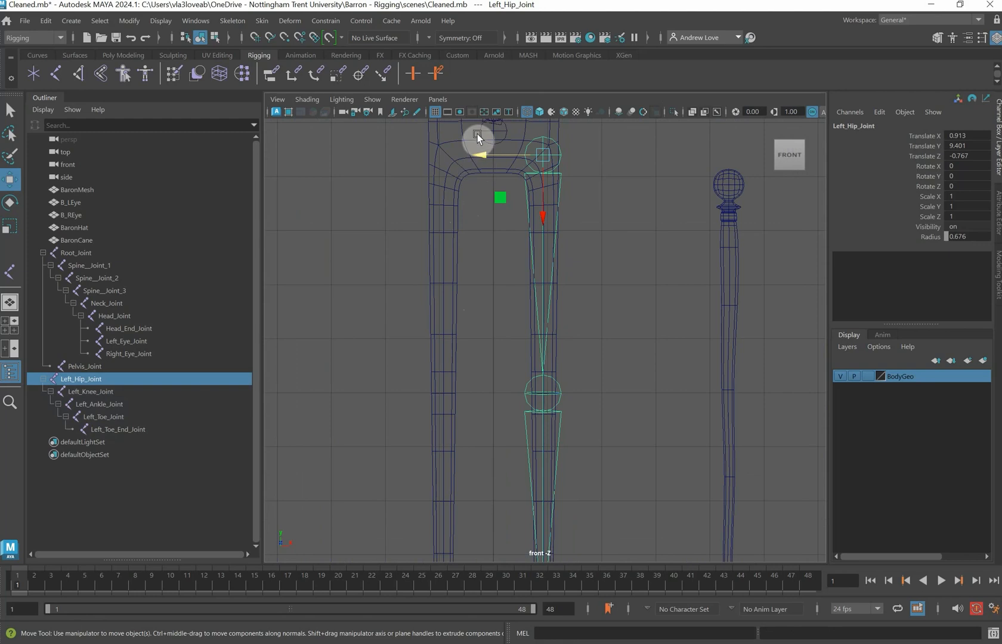
{"action": "left_click_drag", "start_coordinate": [482, 154], "coordinate": [483, 155]}
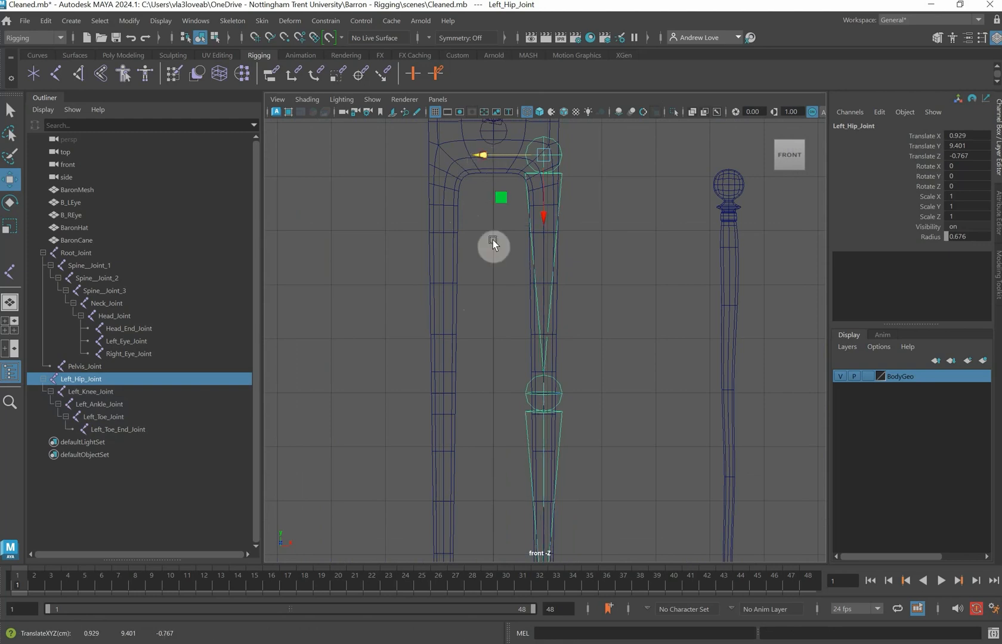
Examine the left leg chain's alignment with the mesh from the foot up to the hip in the front view.
{"action": "middle_click_drag", "start_coordinate": [491, 370], "coordinate": [523, 16], "text": "alt"}
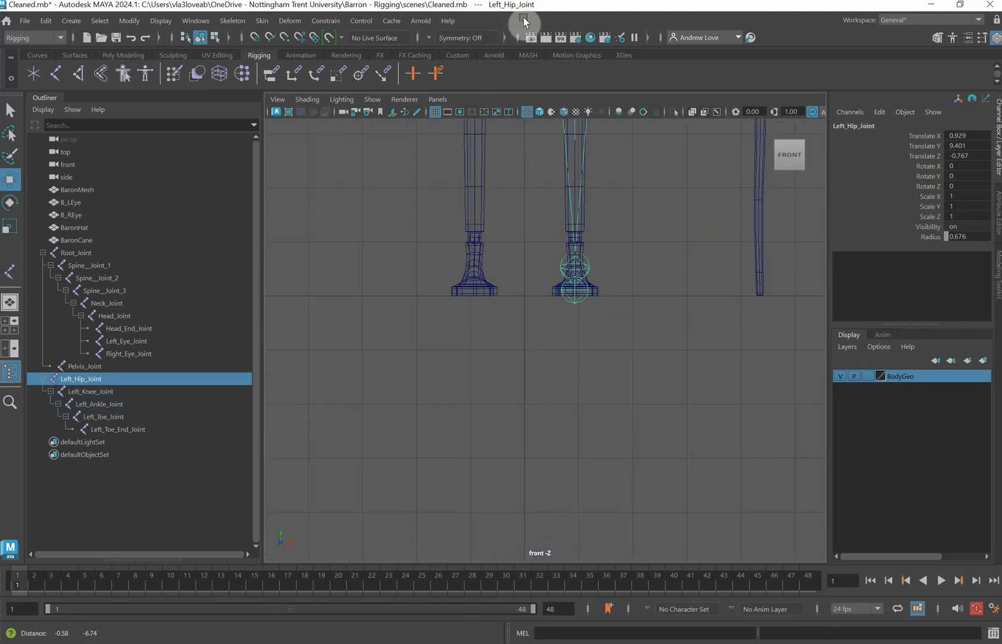
{"action": "scroll", "coordinate": [541, 174], "scroll_direction": "up", "scroll_amount": 6}
{"action": "scroll", "coordinate": [538, 160], "scroll_direction": "down", "scroll_amount": 5}
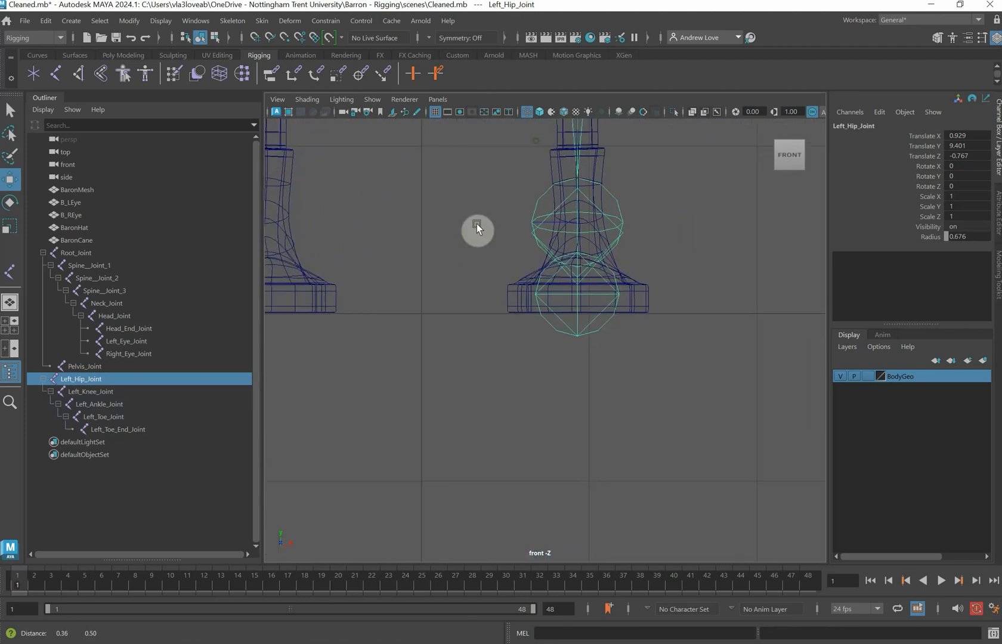
{"action": "scroll", "coordinate": [476, 224], "scroll_direction": "down", "scroll_amount": 4}
{"action": "scroll", "coordinate": [479, 210], "scroll_direction": "down", "scroll_amount": 2}
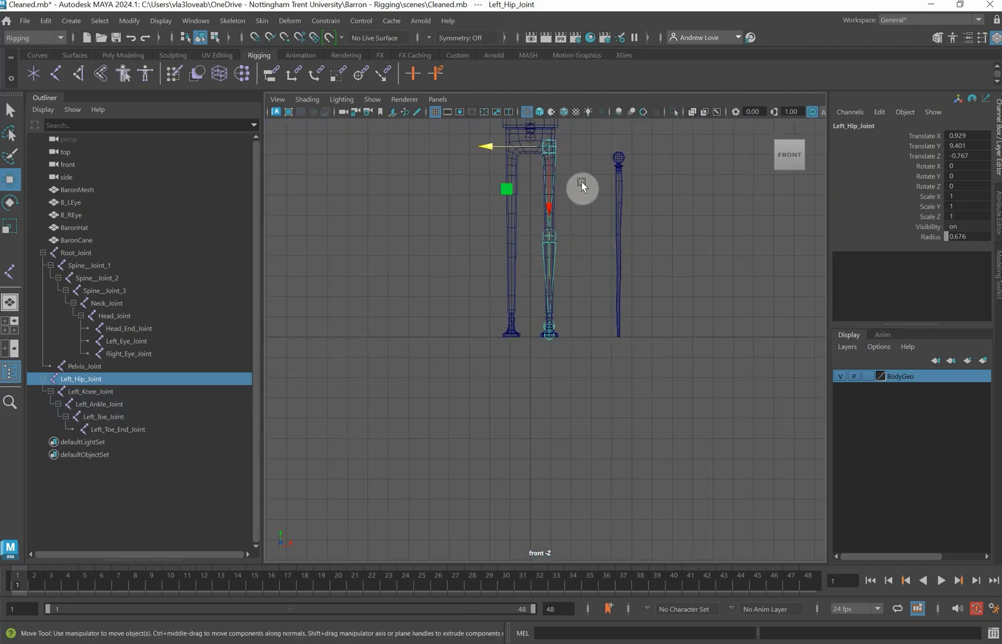
{"action": "scroll", "coordinate": [589, 174], "scroll_direction": "up", "scroll_amount": 2}
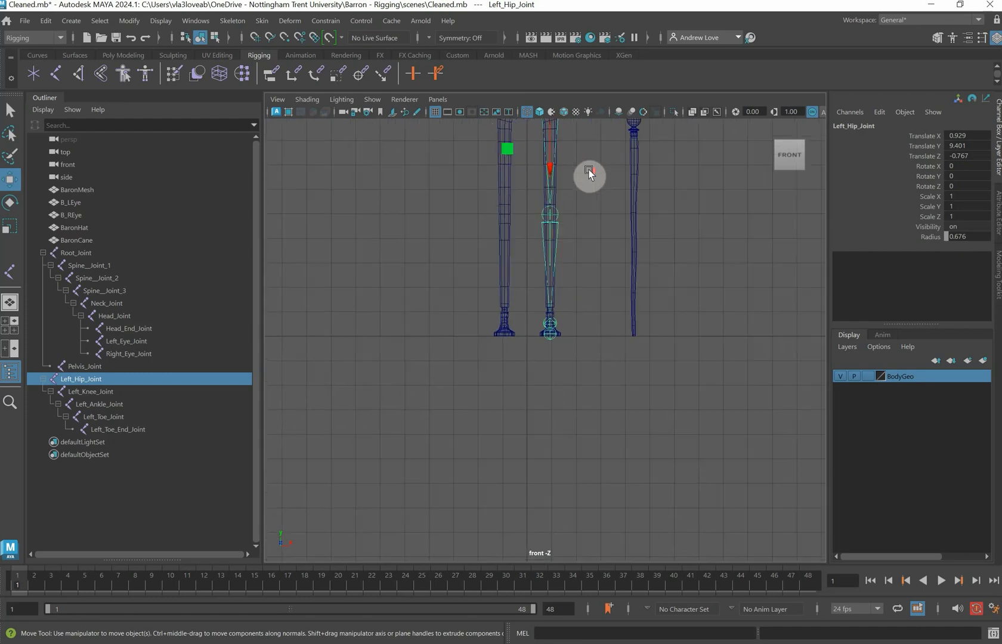
{"action": "middle_click_drag", "start_coordinate": [591, 154], "coordinate": [587, 326], "text": "alt"}
{"action": "scroll", "coordinate": [578, 298], "scroll_direction": "up", "scroll_amount": 8}
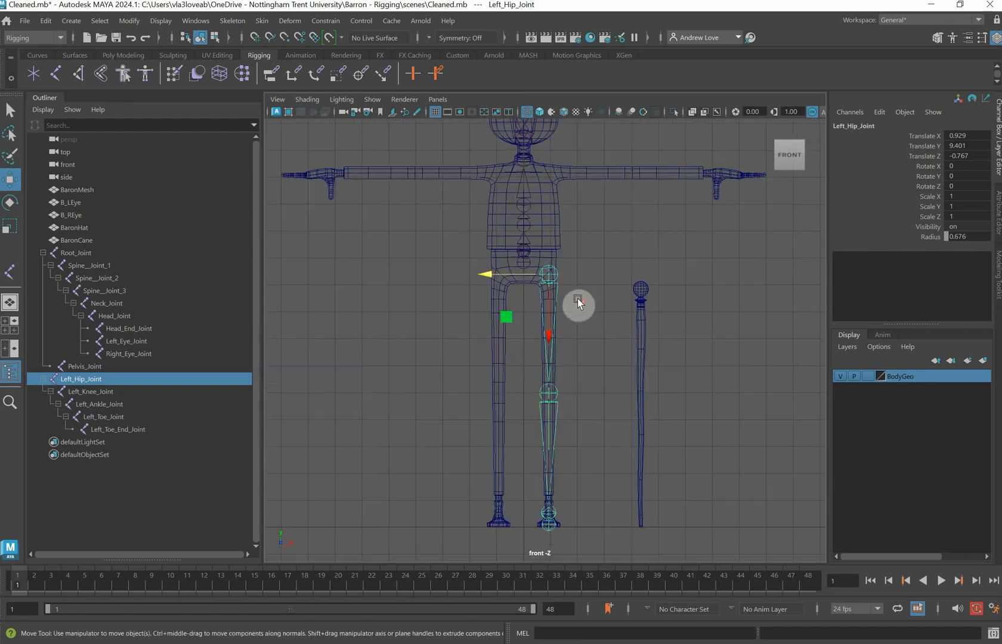
{"action": "middle_click_drag", "start_coordinate": [599, 237], "coordinate": [597, 370], "text": "alt"}
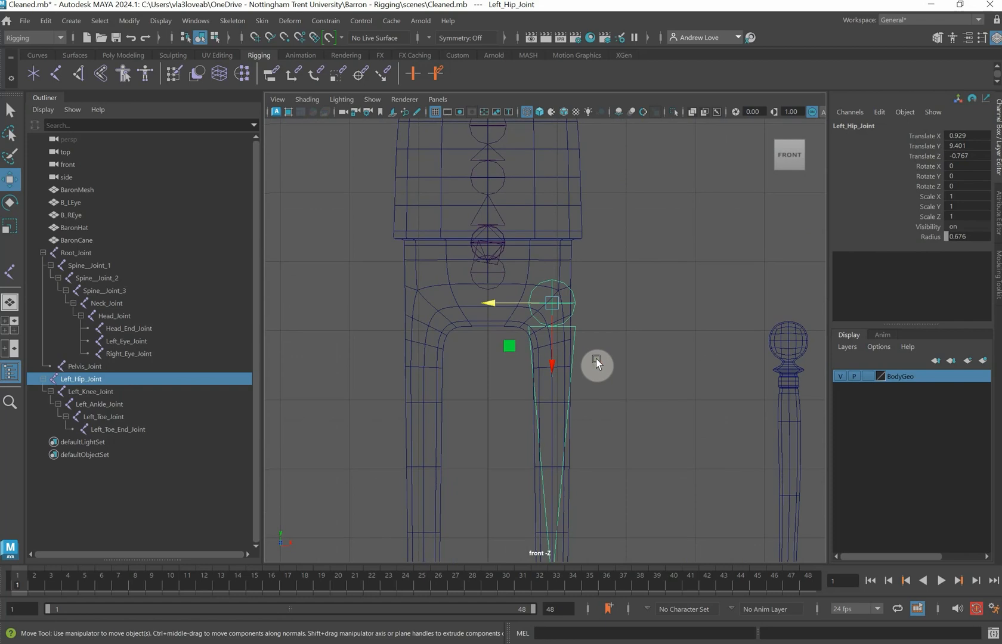
Parent Left_Hip_Joint with its leg chain to Pelvis_Joint.
{"action": "scroll", "coordinate": [595, 359], "scroll_direction": "up", "scroll_amount": 1}
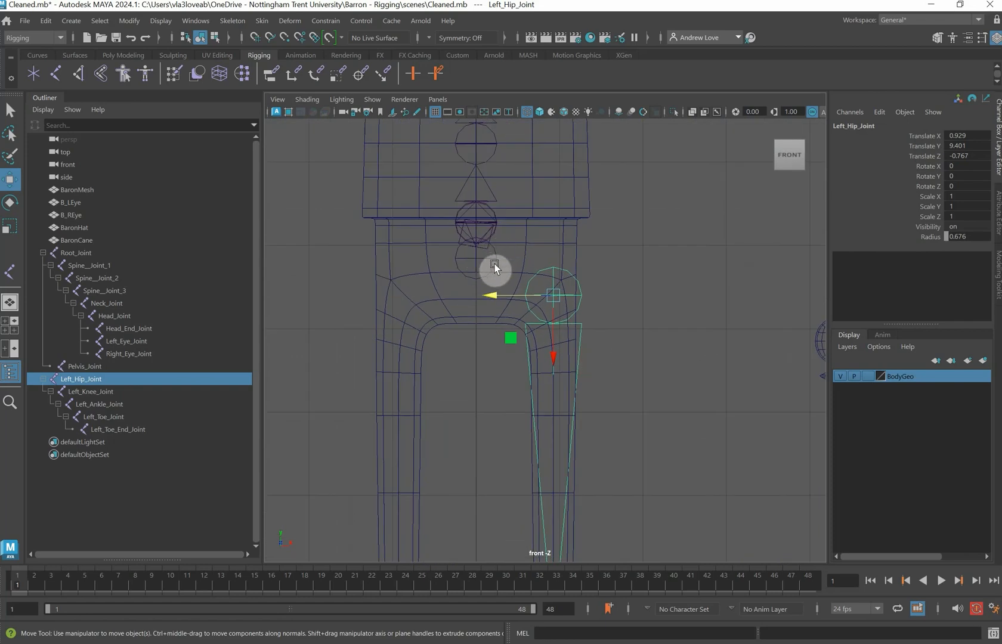
{"action": "left_click", "coordinate": [633, 273]}
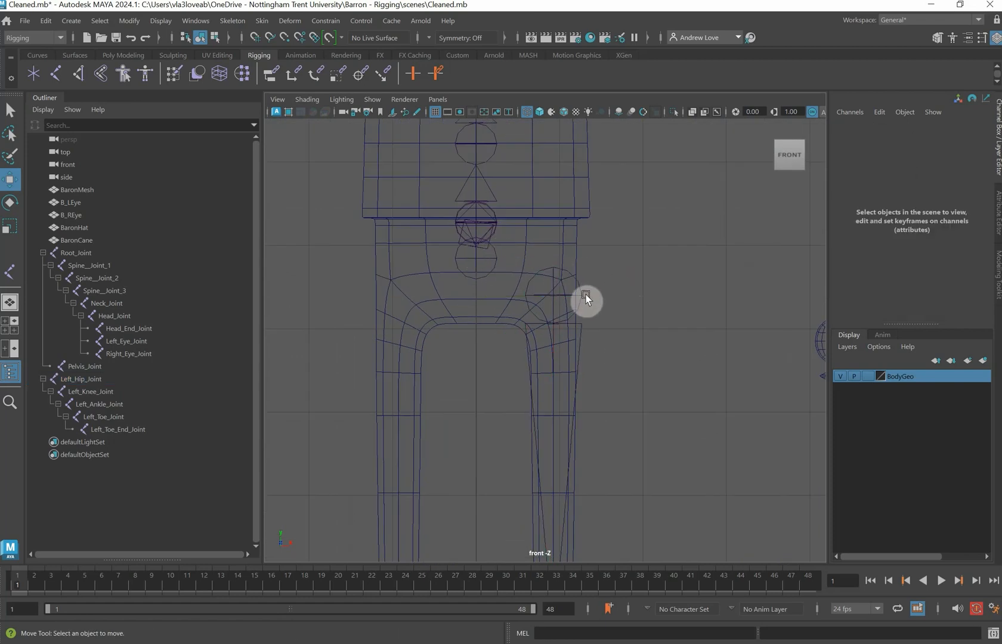
{"action": "left_click", "coordinate": [581, 293]}
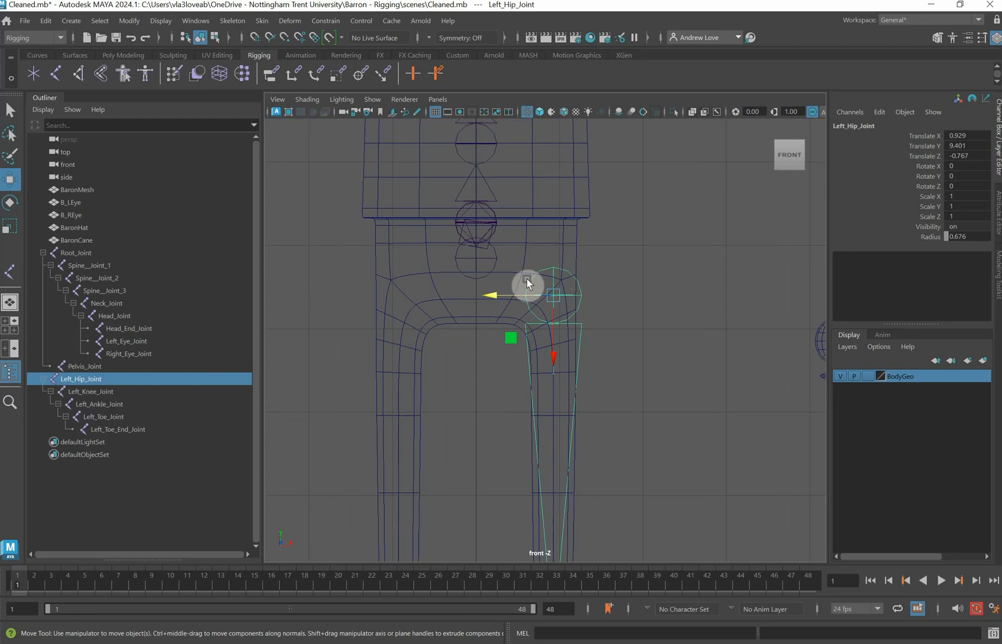
{"action": "left_click", "coordinate": [495, 263], "text": "shift"}
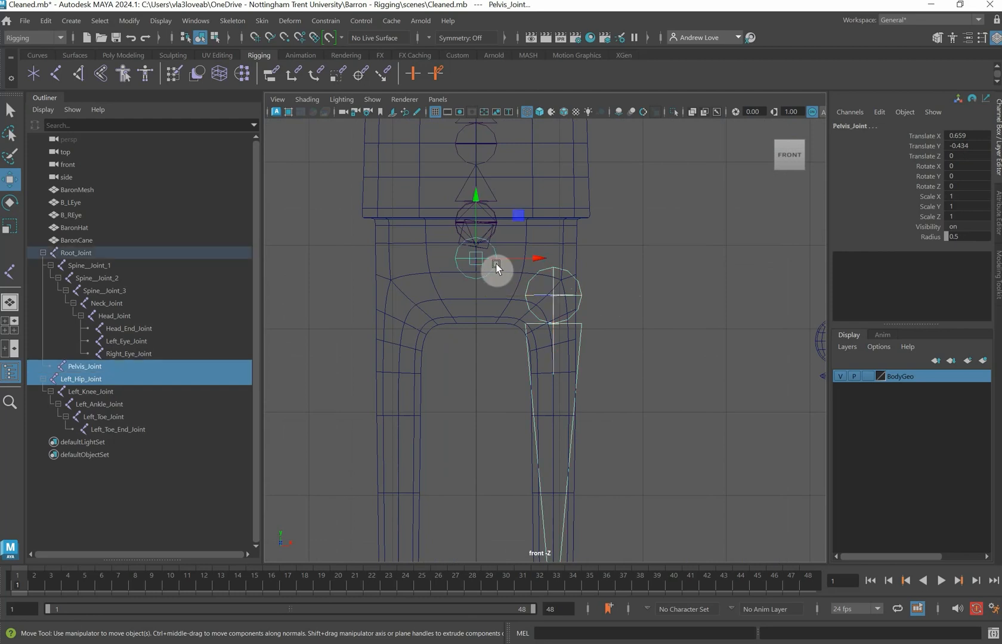
{"action": "key", "text": "p"}
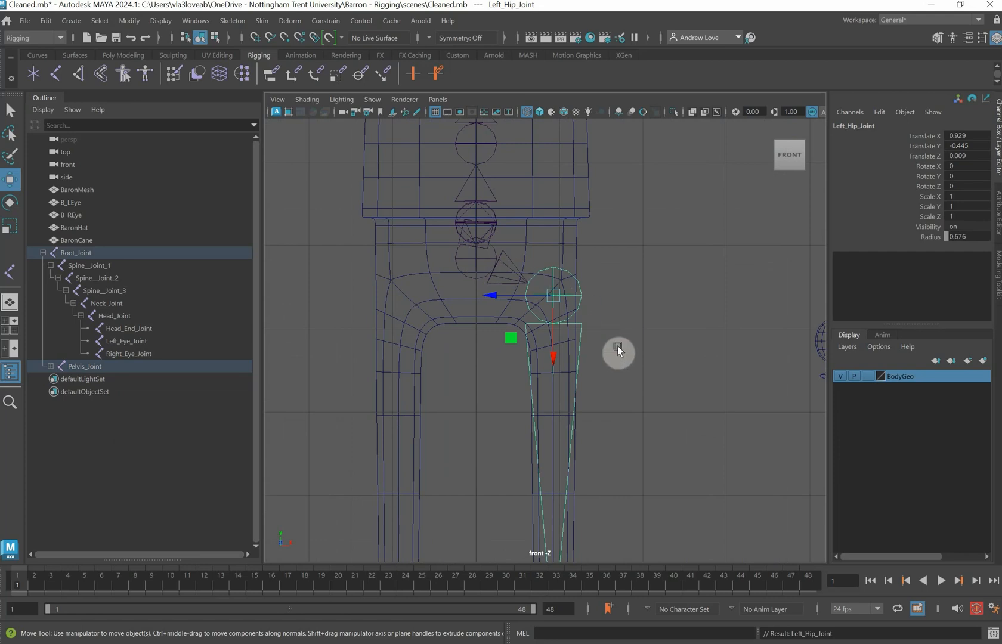
Mirror the Left_Hip_Joint chain across YZ with the Behavior function, replacing Left with Right in the duplicated joint names.
{"action": "scroll", "coordinate": [621, 344], "scroll_direction": "down", "scroll_amount": 5}
{"action": "scroll", "coordinate": [284, 408], "scroll_direction": "up", "scroll_amount": 1}
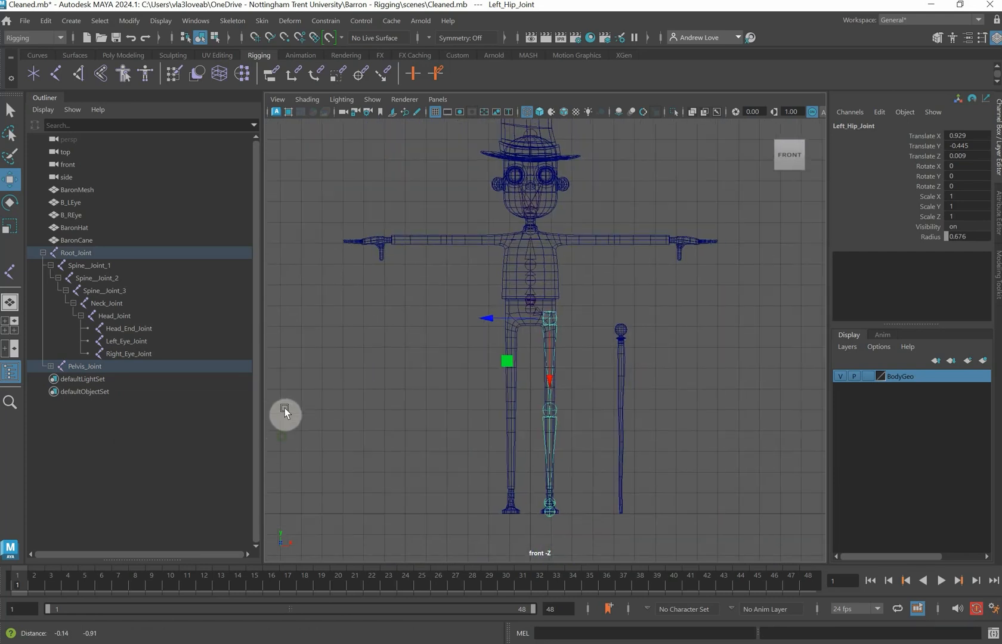
{"action": "middle_click_drag", "start_coordinate": [284, 408], "coordinate": [292, 375], "text": "alt"}
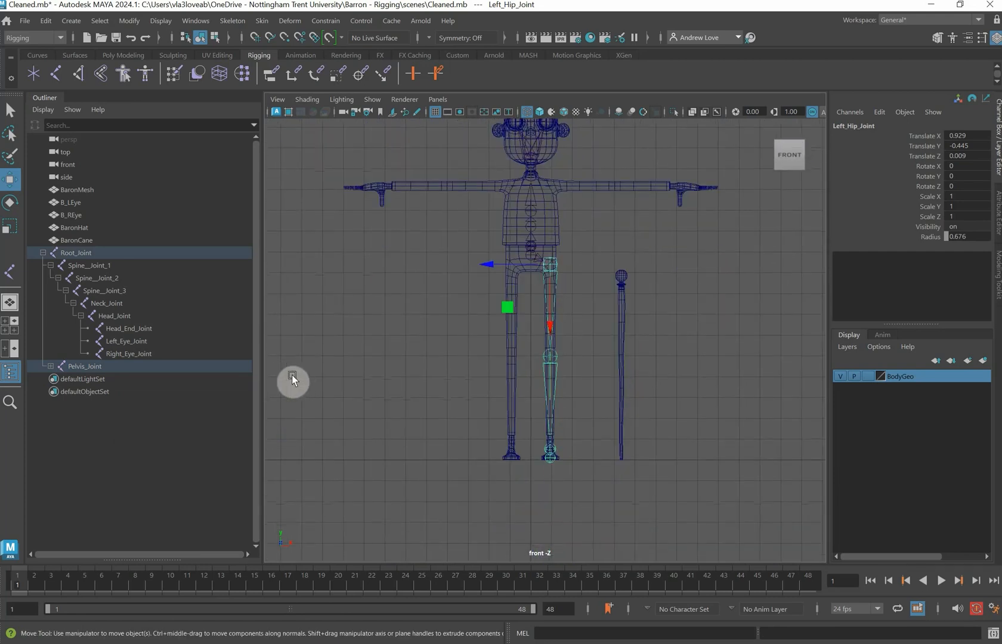
{"action": "left_click", "coordinate": [237, 25]}
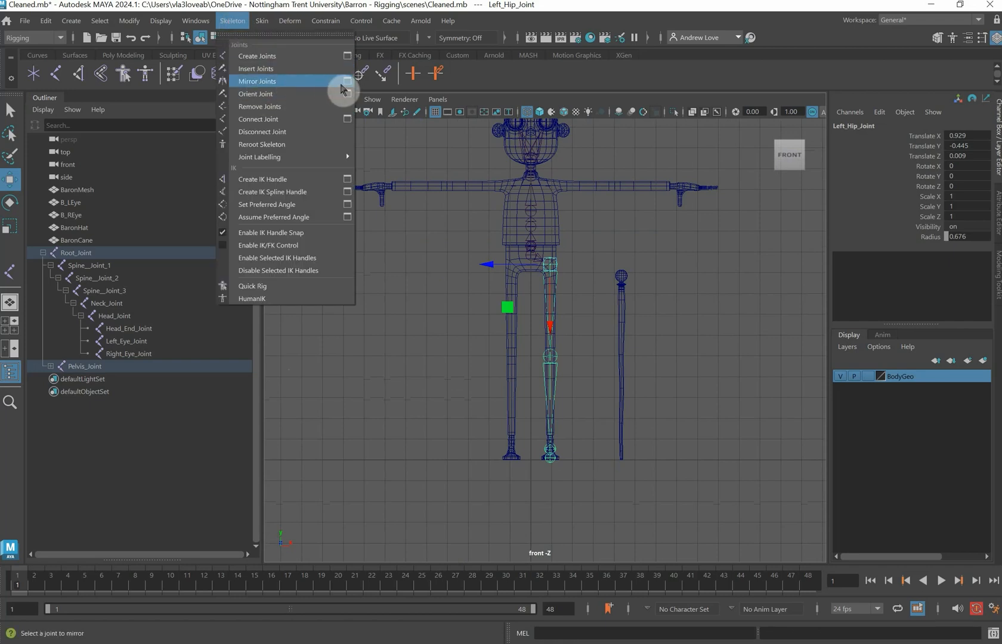
{"action": "left_click", "coordinate": [346, 83]}
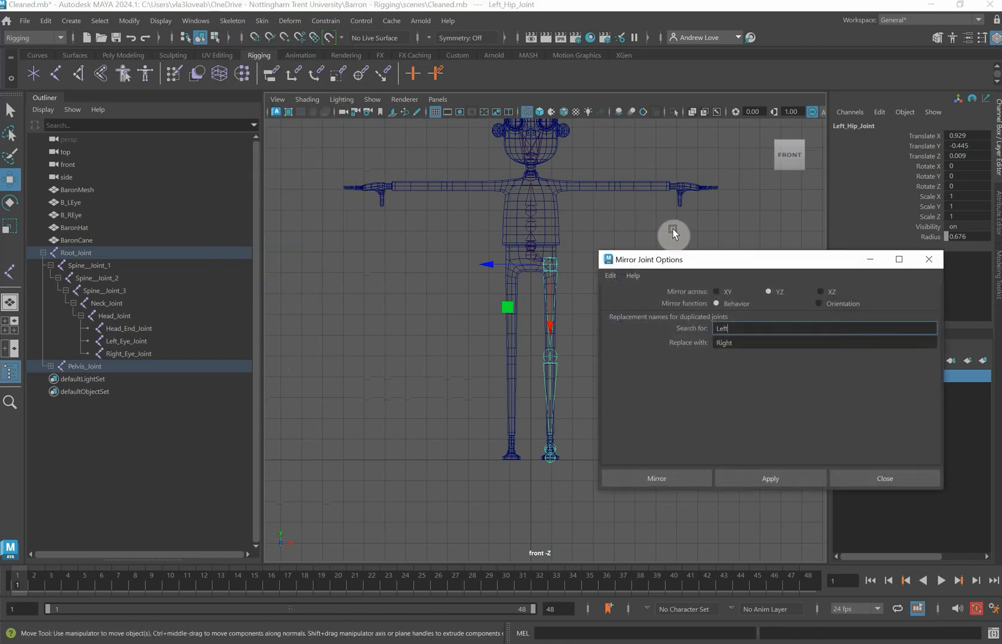
{"action": "left_click", "coordinate": [779, 292]}
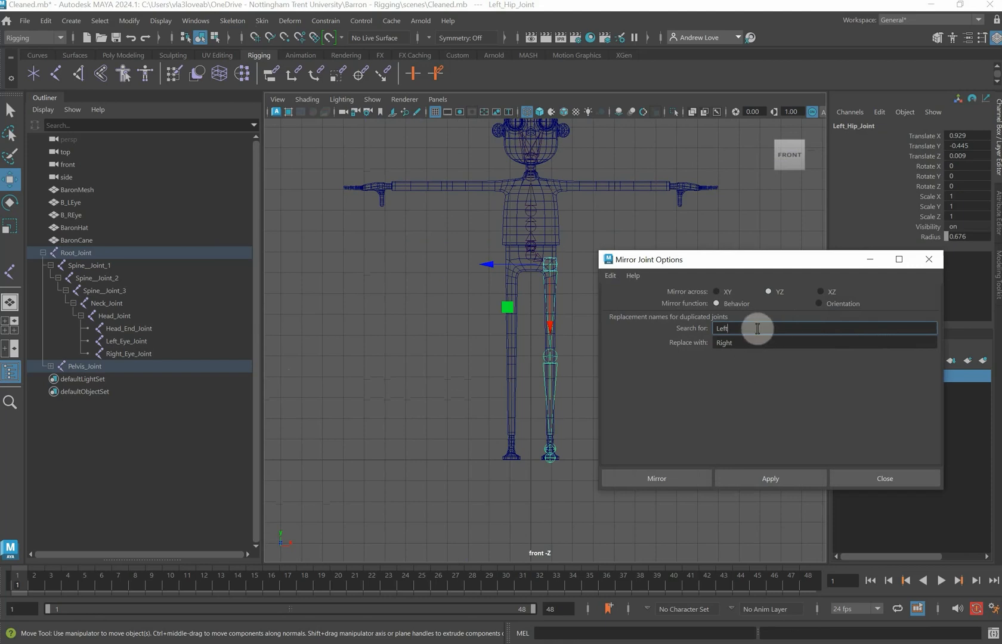
{"action": "left_click", "coordinate": [741, 480]}
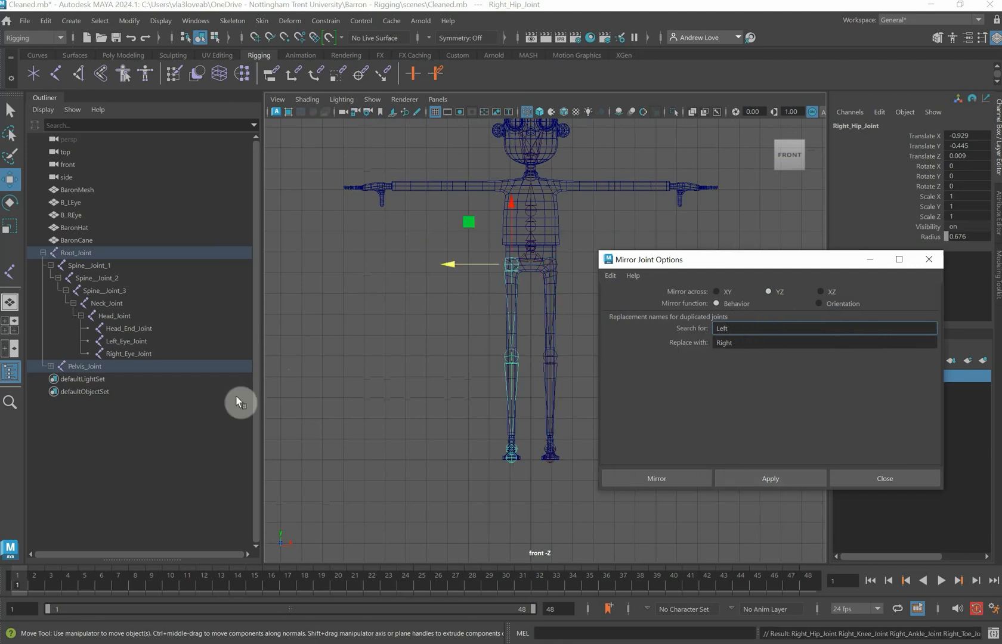
{"action": "left_click", "coordinate": [50, 365]}
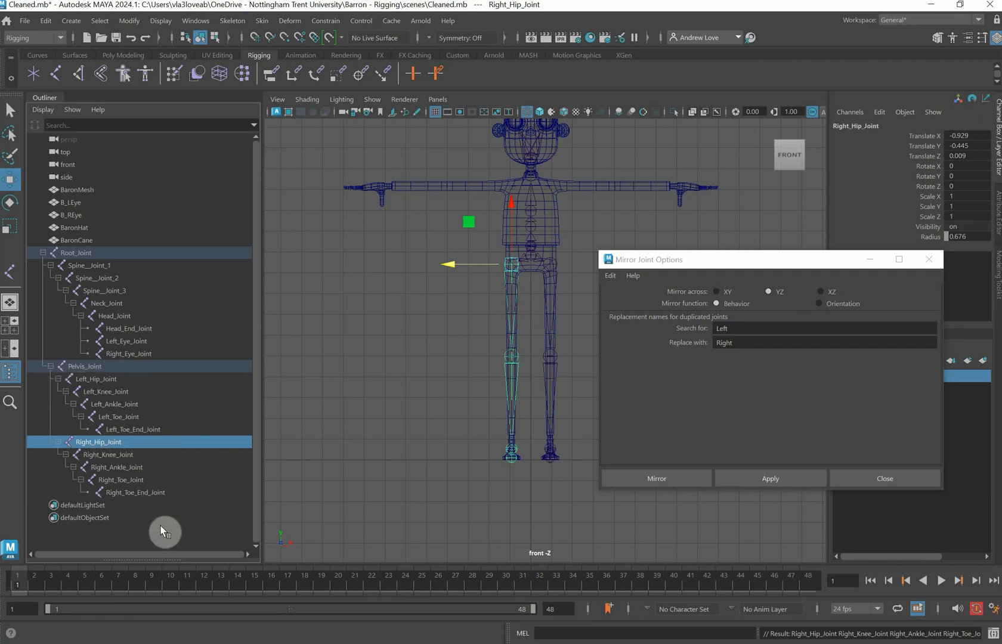
{"action": "left_click", "coordinate": [841, 481]}
{"action": "left_click", "coordinate": [331, 308]}
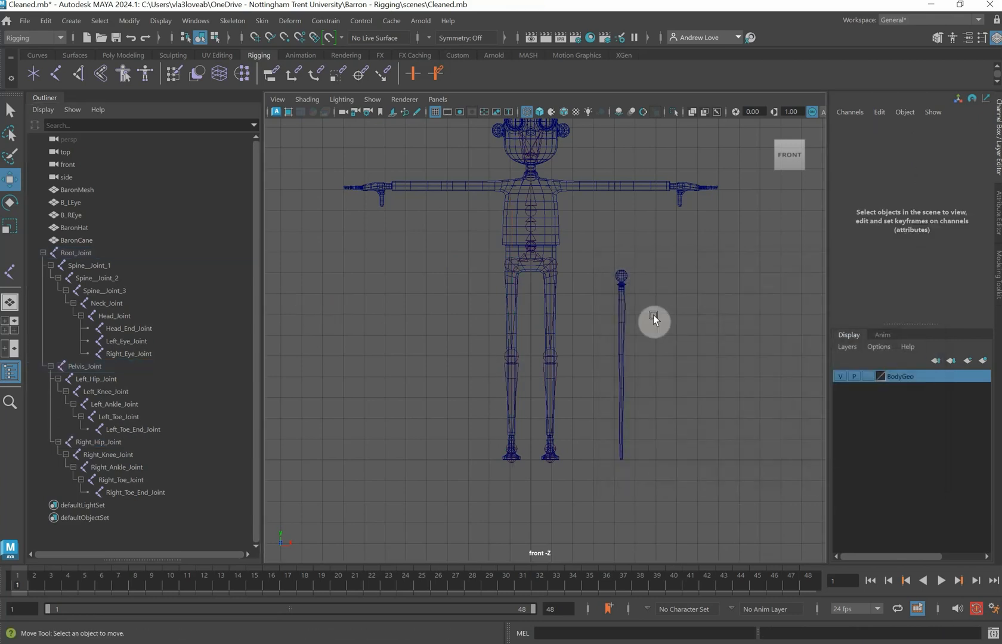
Turn on X-Ray Joints in the perspective view and inspect the skeleton inside the mesh from several sides.
{"action": "key", "text": "space"}
{"action": "key", "text": "space"}
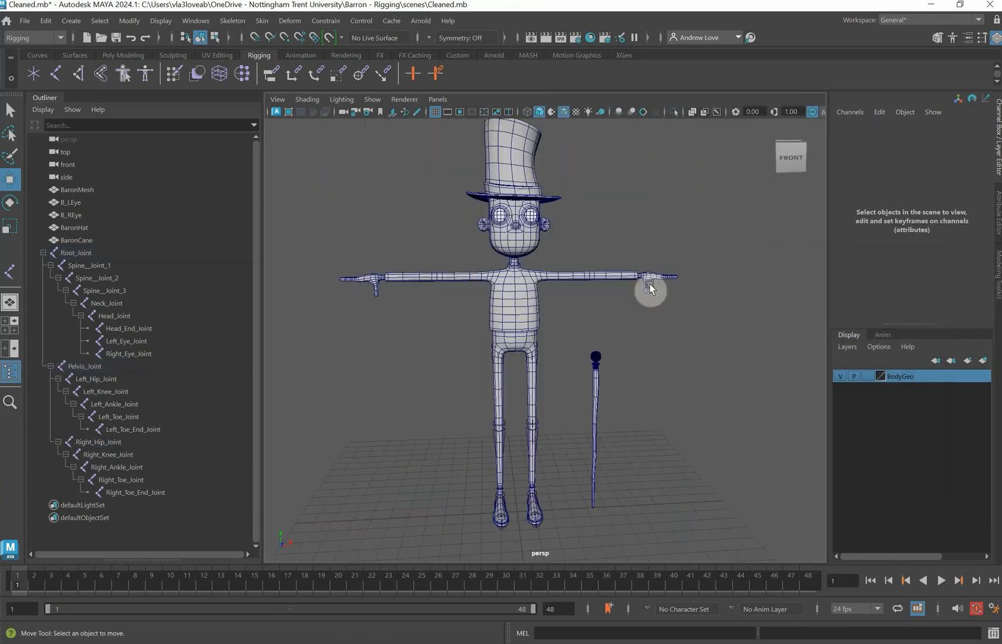
{"action": "left_click_drag", "start_coordinate": [598, 323], "coordinate": [547, 288], "text": "alt"}
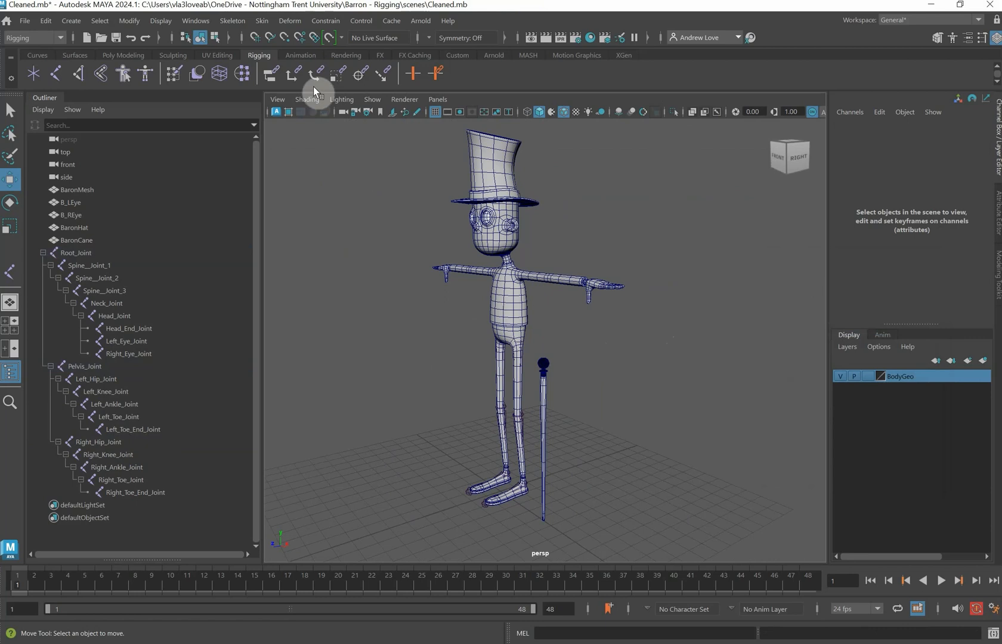
{"action": "left_click", "coordinate": [298, 102]}
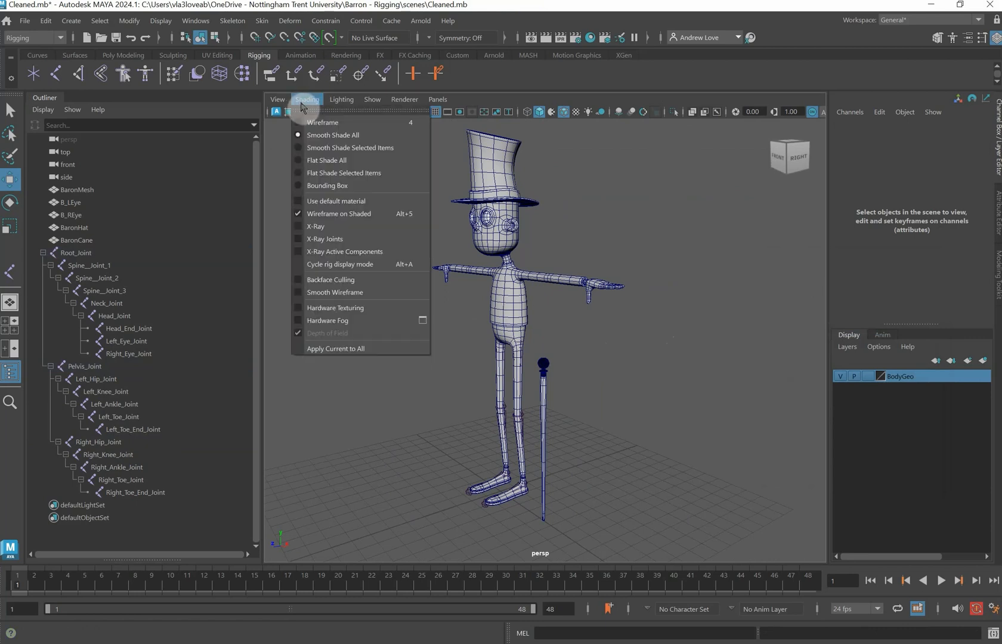
{"action": "left_click", "coordinate": [324, 239]}
{"action": "scroll", "coordinate": [343, 246], "scroll_direction": "up", "scroll_amount": 5}
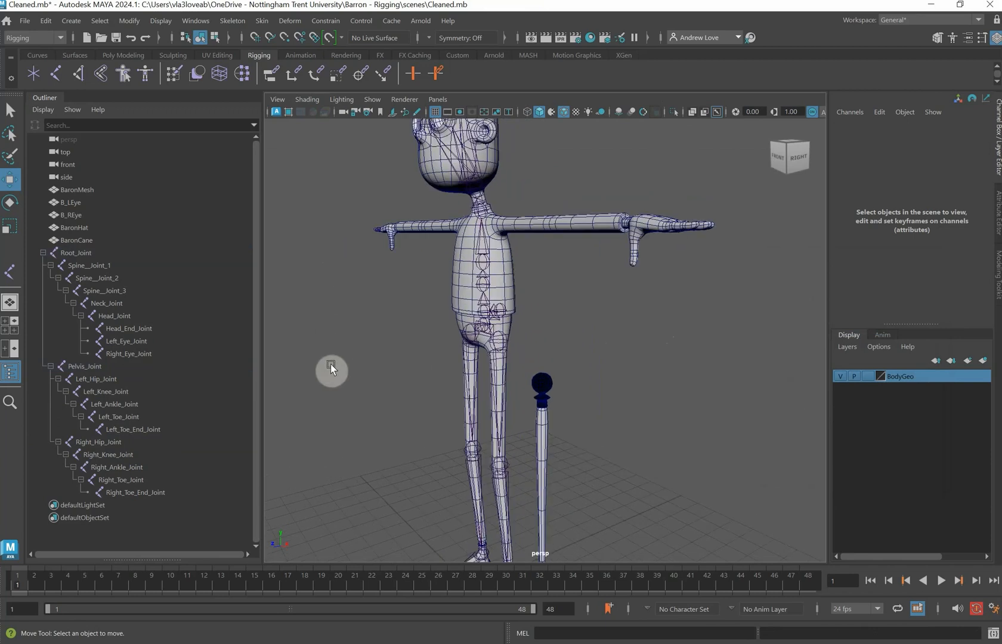
{"action": "left_click_drag", "start_coordinate": [331, 366], "coordinate": [483, 307], "text": "alt"}
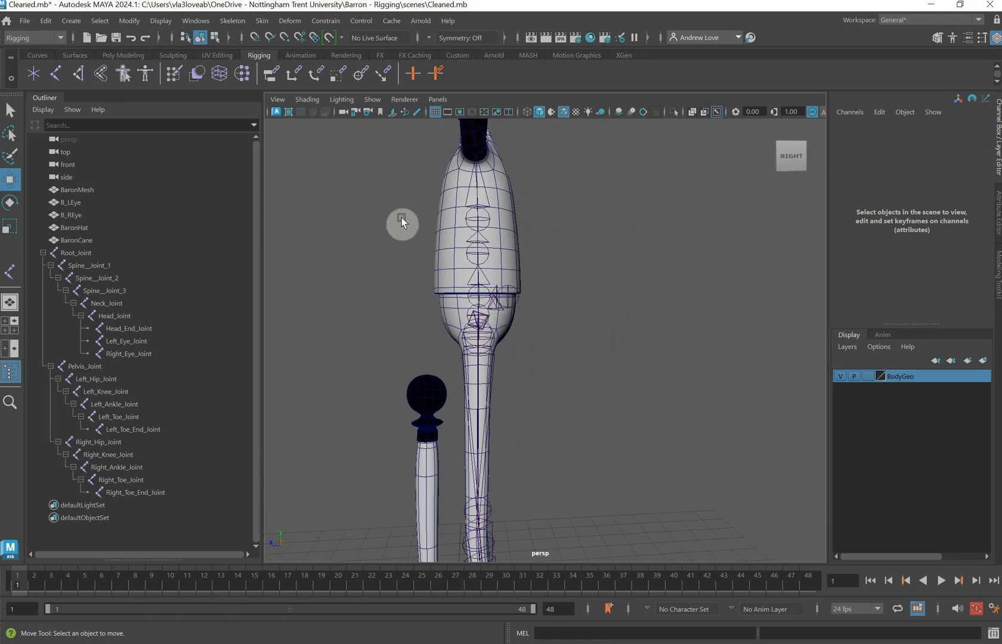
{"action": "left_click_drag", "start_coordinate": [403, 219], "coordinate": [412, 357], "text": "alt"}
{"action": "middle_click_drag", "start_coordinate": [335, 259], "coordinate": [362, 369], "text": "alt"}
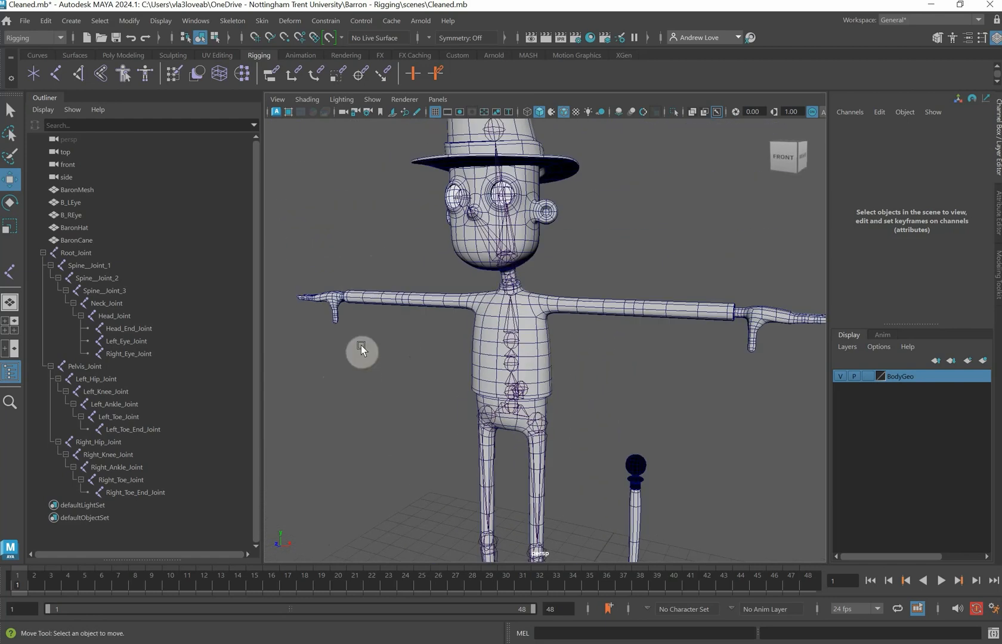
{"action": "mouse_move", "coordinate": [332, 238]}
{"action": "left_mouse_down", "text": "alt"}
{"action": "mouse_move", "coordinate": [348, 246]}
{"action": "mouse_move", "coordinate": [318, 243]}
{"action": "left_mouse_up", "text": "alt"}
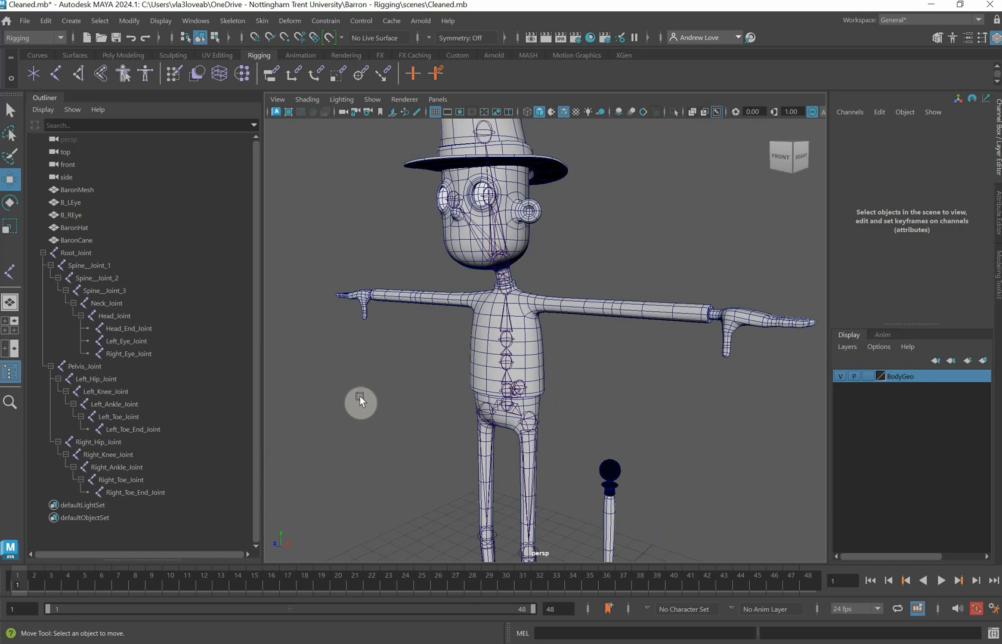
Examine the character's left shoulder and arm in the top and front views.
{"action": "key", "text": "space"}
{"action": "key", "text": "space"}
{"action": "scroll", "coordinate": [397, 263], "scroll_direction": "down", "scroll_amount": 8}
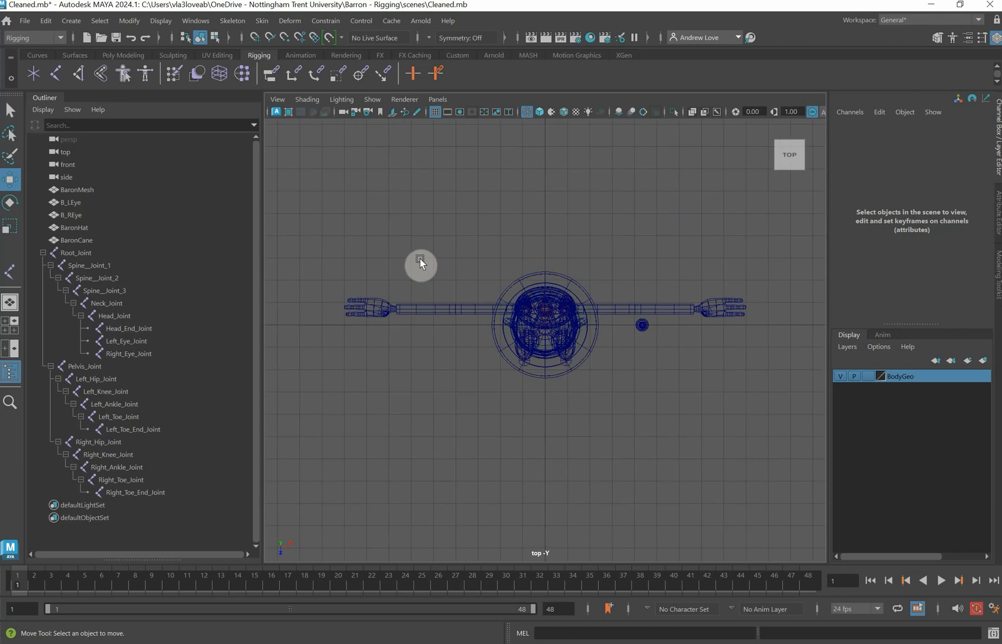
{"action": "middle_click_drag", "start_coordinate": [419, 259], "coordinate": [321, 238], "text": "alt"}
{"action": "scroll", "coordinate": [322, 239], "scroll_direction": "up", "scroll_amount": 5}
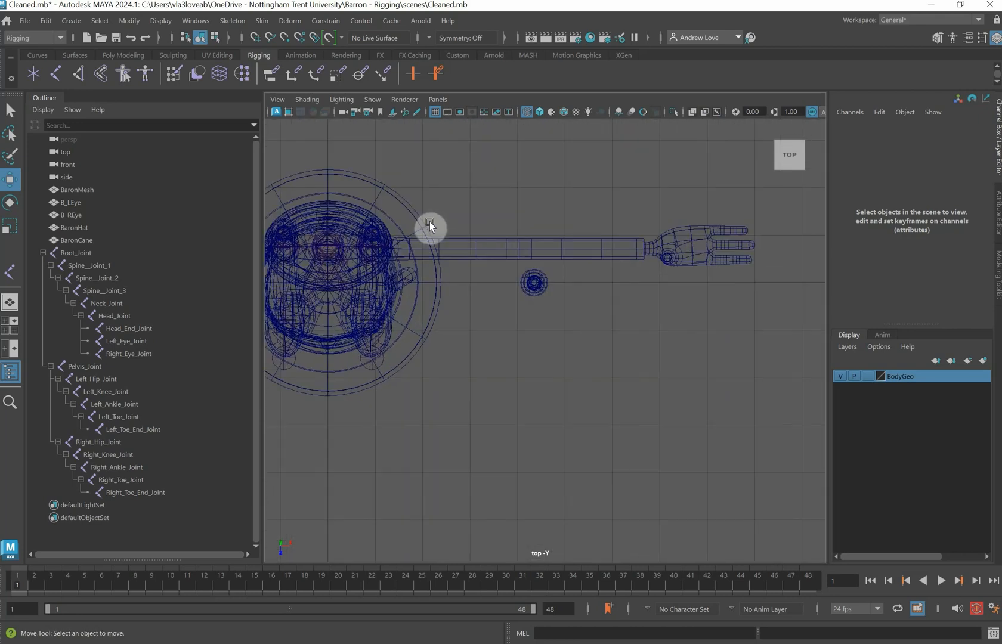
{"action": "middle_click_drag", "start_coordinate": [430, 221], "coordinate": [513, 243], "text": "alt"}
{"action": "scroll", "coordinate": [512, 243], "scroll_direction": "up", "scroll_amount": 2}
{"action": "key", "text": "space"}
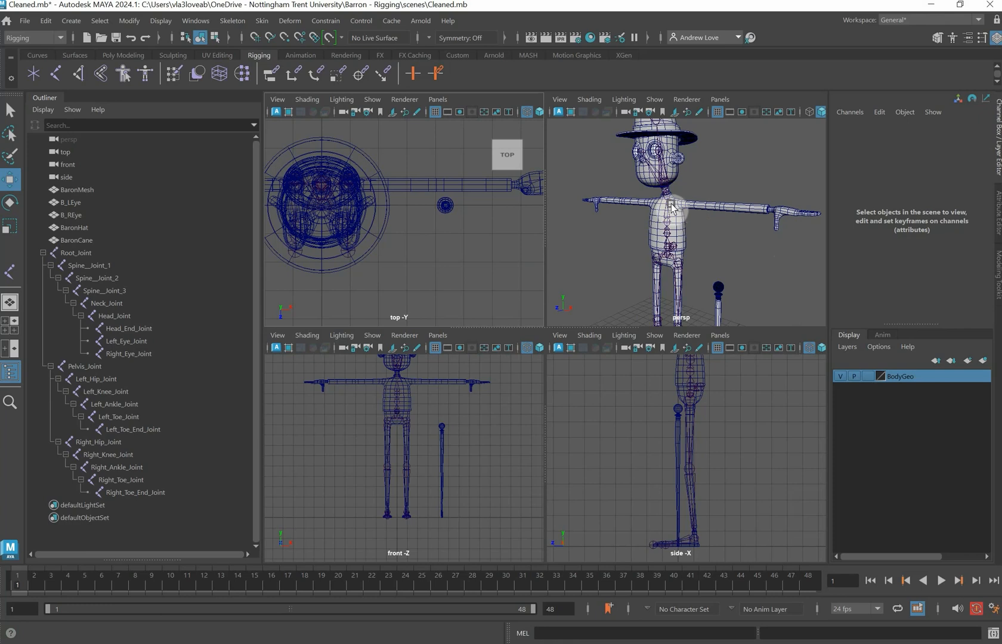
{"action": "scroll", "coordinate": [365, 395], "scroll_direction": "up", "scroll_amount": 4}
{"action": "scroll", "coordinate": [347, 528], "scroll_direction": "down", "scroll_amount": 3}
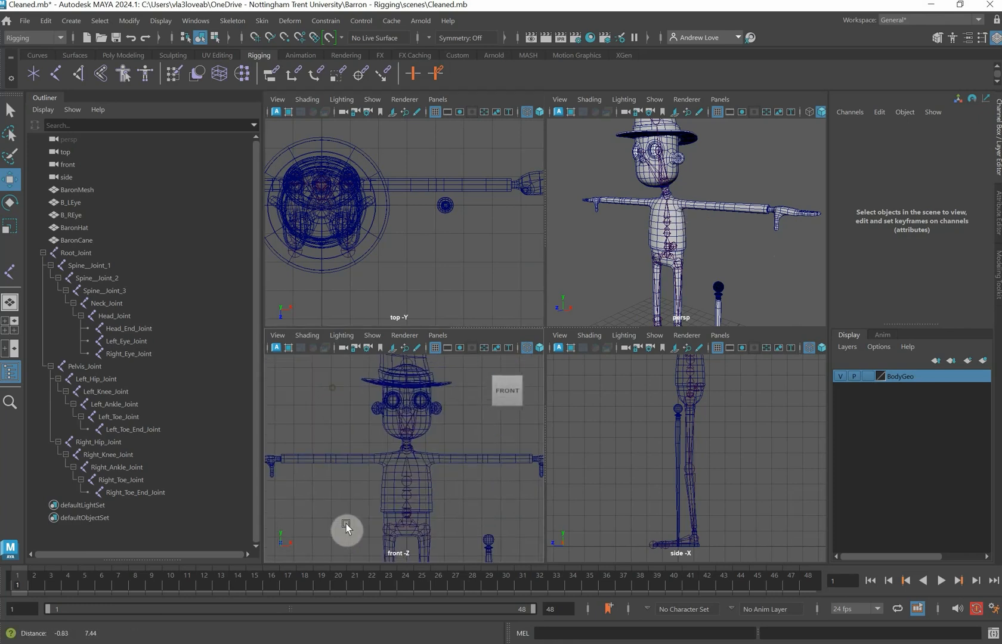
{"action": "scroll", "coordinate": [419, 486], "scroll_direction": "up", "scroll_amount": 5}
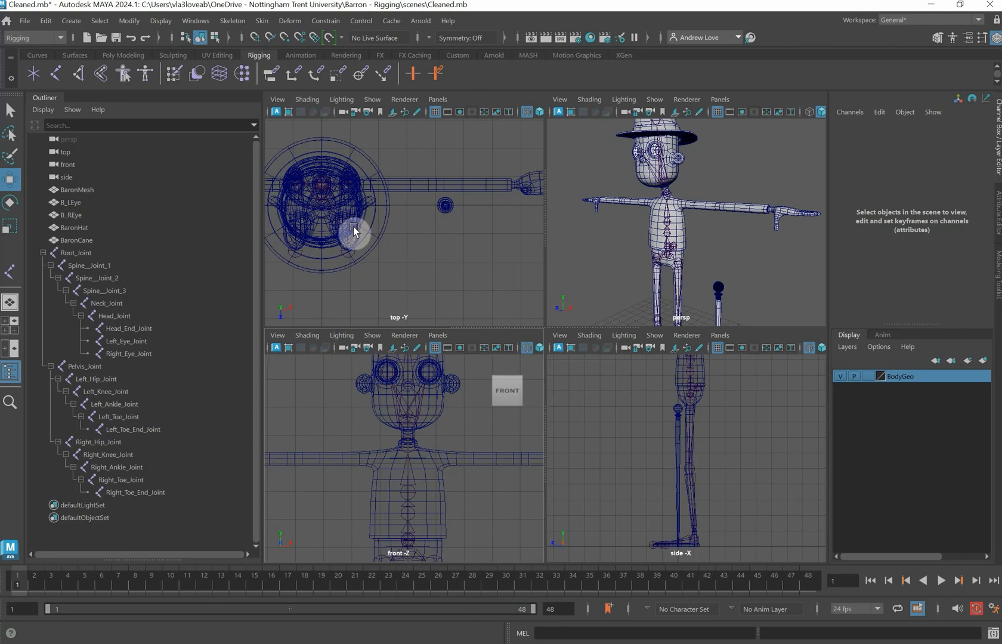
{"action": "scroll", "coordinate": [376, 206], "scroll_direction": "up", "scroll_amount": 1}
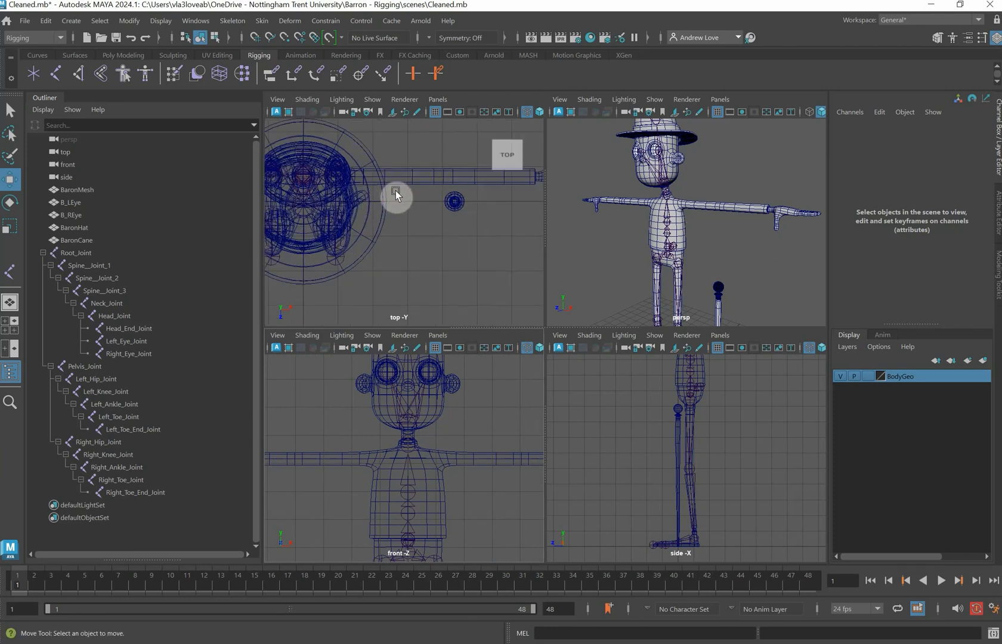
{"action": "scroll", "coordinate": [434, 262], "scroll_direction": "up", "scroll_amount": 4}
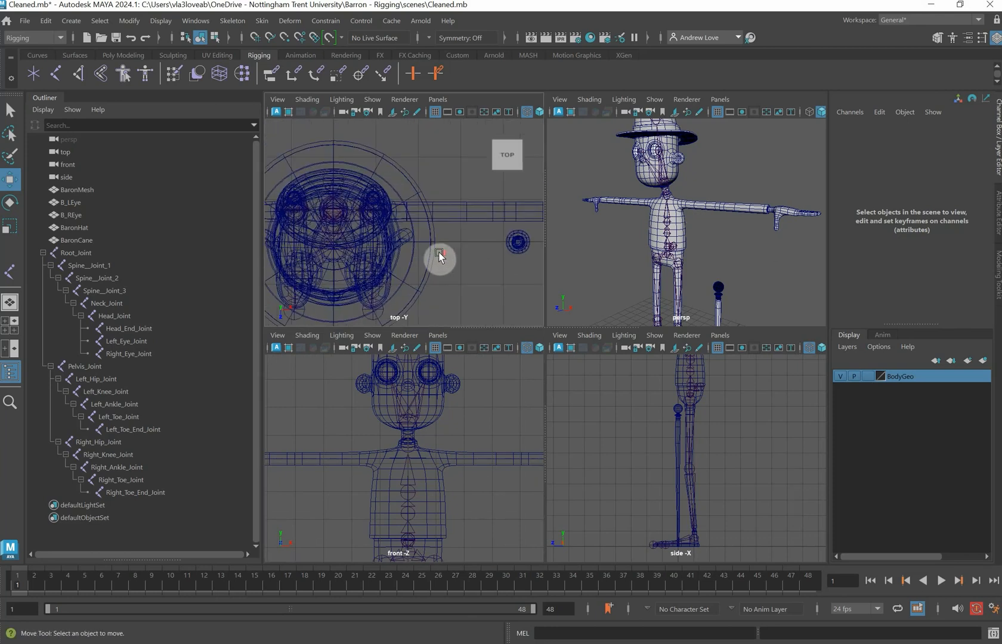
Start the left arm chain in the top view with a joint at about X 0.46, Z -0.71 and a shoulder joint about 0.93 straight outward.
{"action": "left_click", "coordinate": [56, 72]}
{"action": "left_click_drag", "start_coordinate": [400, 187], "coordinate": [353, 210]}
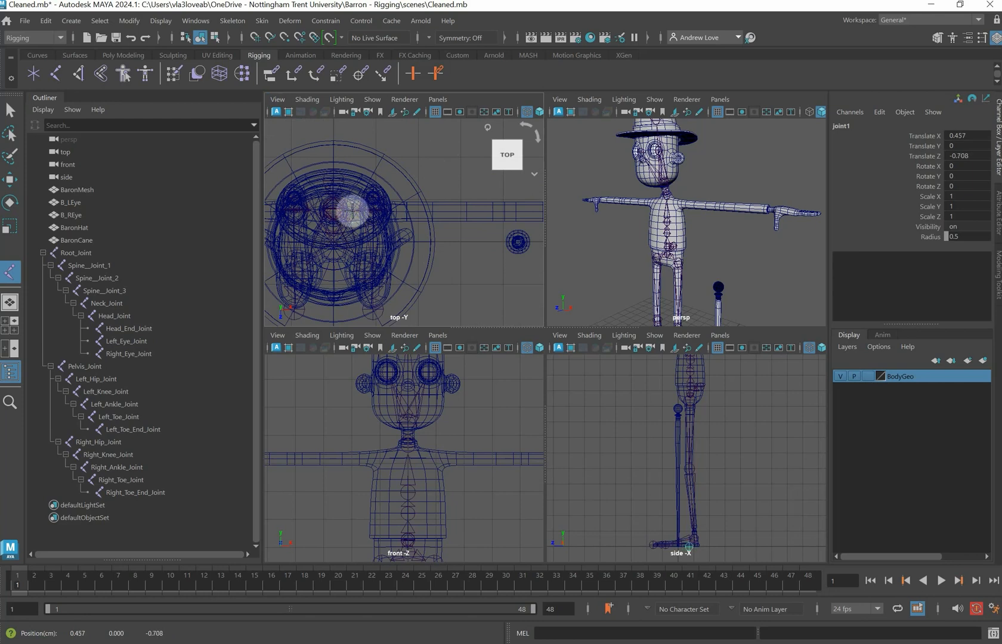
{"action": "left_click_drag", "start_coordinate": [352, 210], "coordinate": [393, 209]}
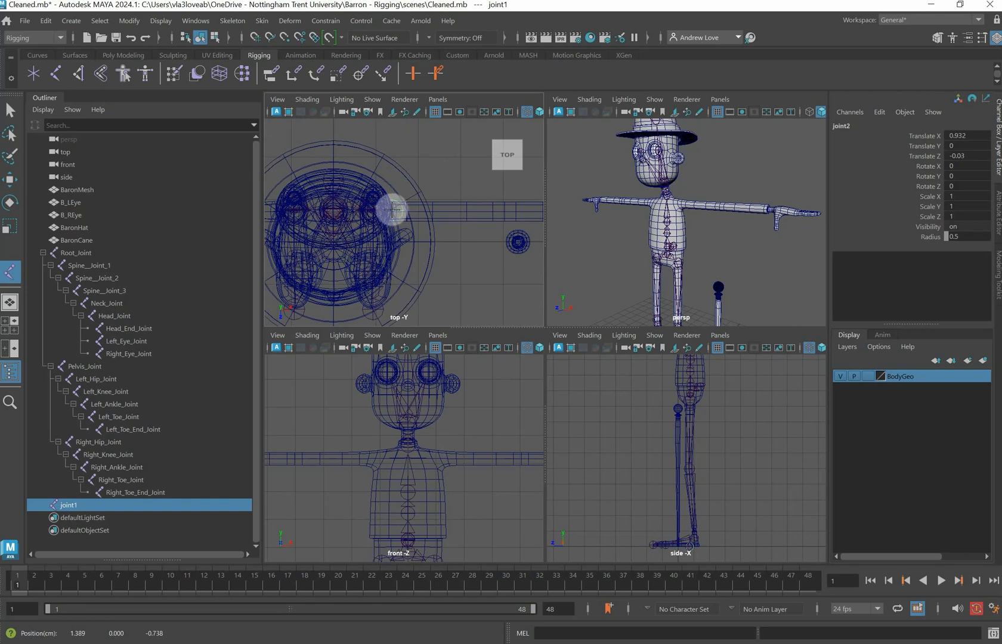
{"action": "left_click_drag", "start_coordinate": [391, 210], "coordinate": [392, 209]}
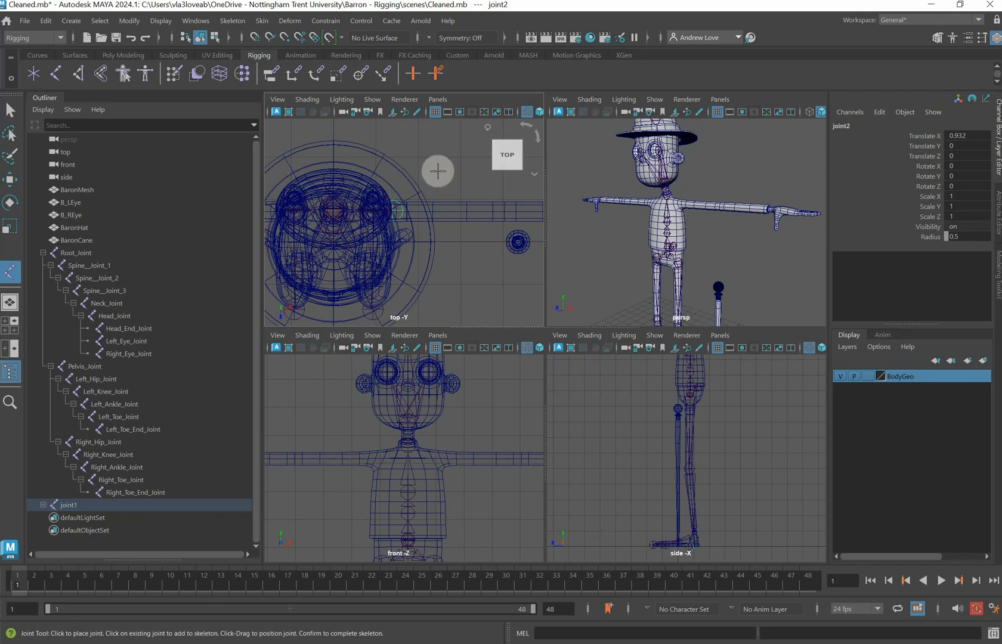
Extend the arm chain in a straight line with an elbow joint about 2.64 from the shoulder and a wrist joint about 2.75 further.
{"action": "middle_click_drag", "start_coordinate": [438, 169], "coordinate": [392, 176], "text": "alt"}
{"action": "key", "text": "space"}
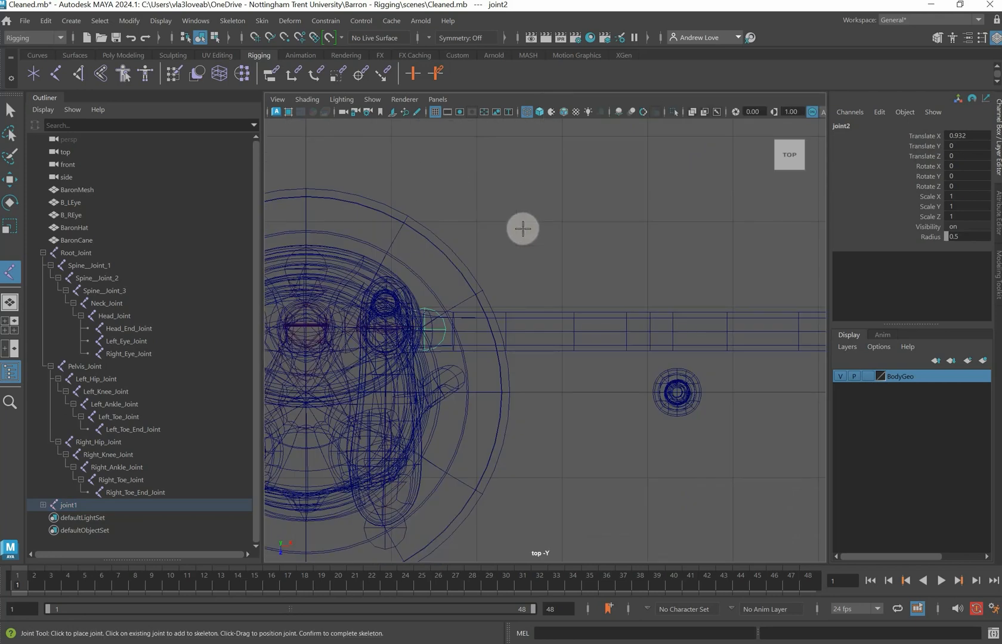
{"action": "left_click", "coordinate": [650, 331]}
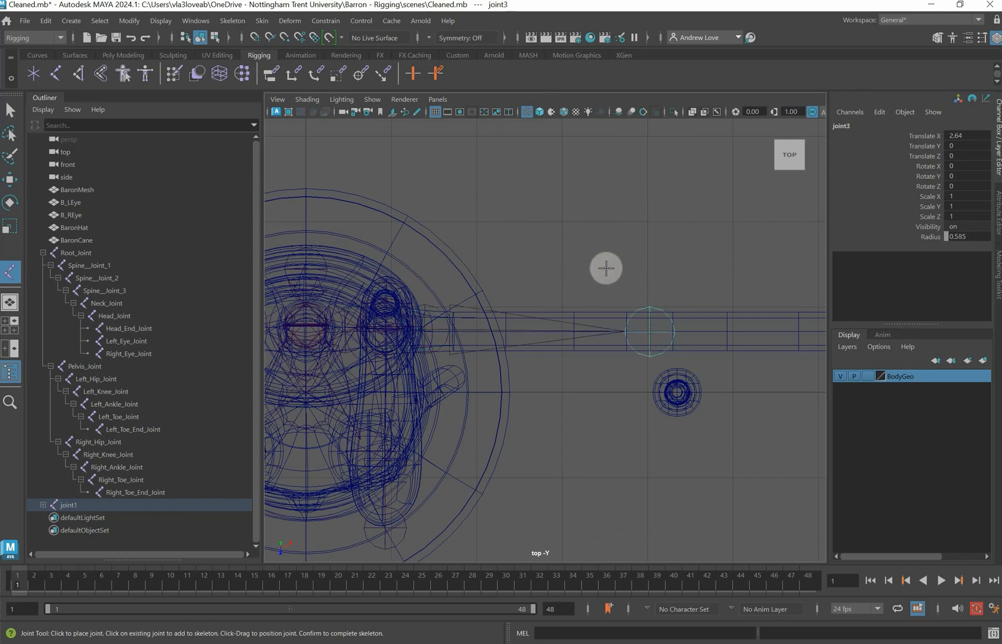
{"action": "middle_click_drag", "start_coordinate": [646, 251], "coordinate": [403, 209], "text": "alt"}
{"action": "middle_click_drag", "start_coordinate": [541, 209], "coordinate": [468, 202], "text": "alt"}
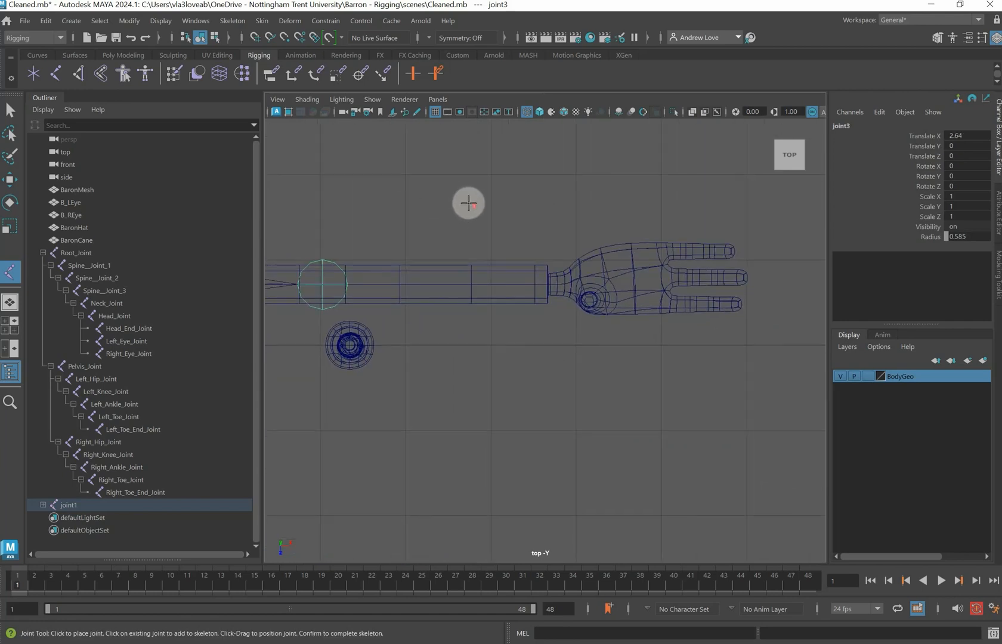
{"action": "scroll", "coordinate": [495, 209], "scroll_direction": "up", "scroll_amount": 3}
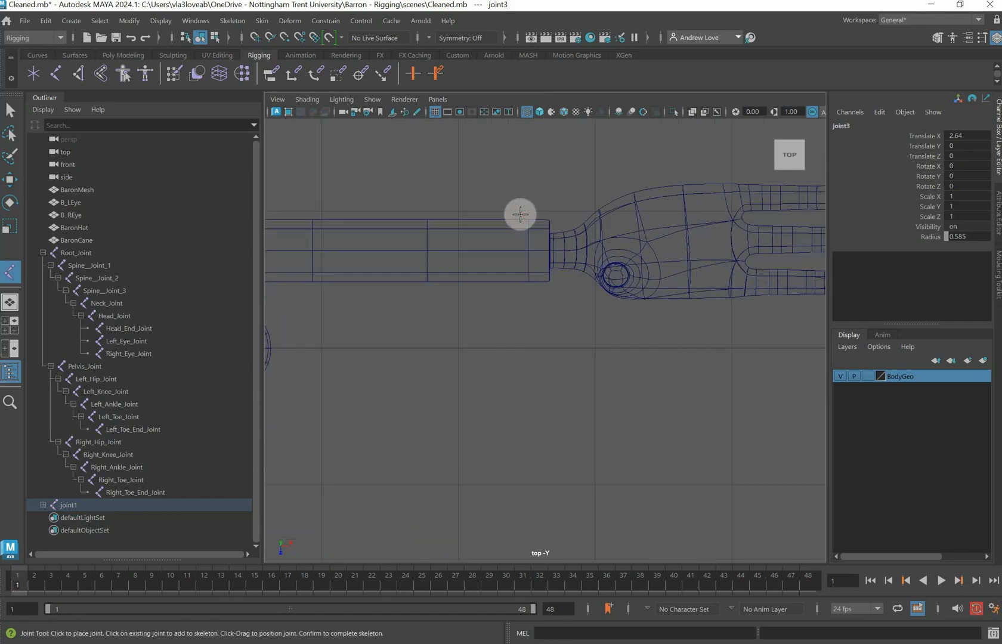
{"action": "left_click", "coordinate": [565, 251]}
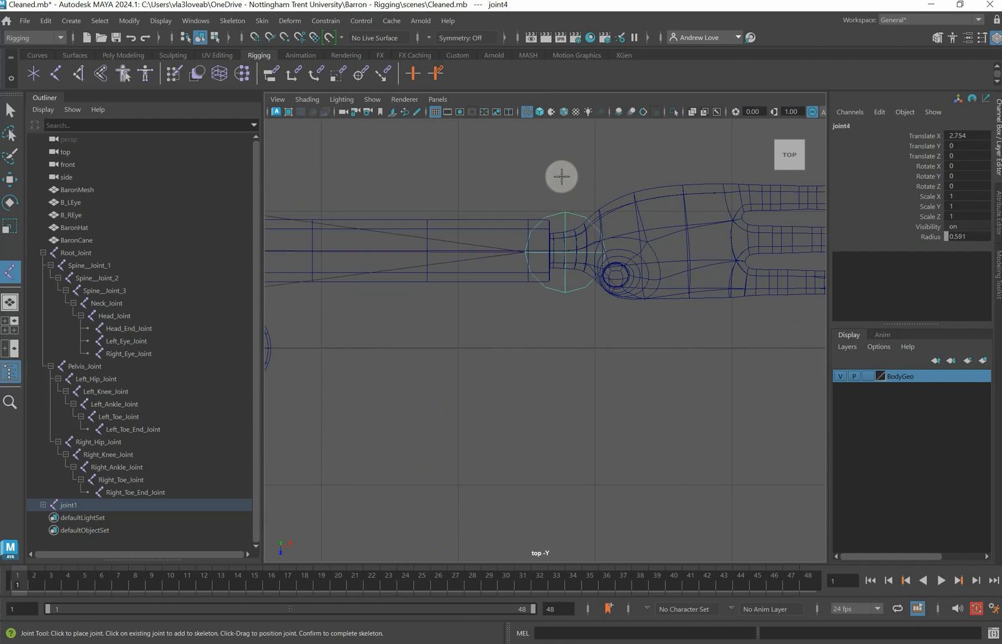
Extend the arm chain from the wrist along the finger farthest from the thumb, with joints spaced about 1.34, 0.23, 0.27 and 0.30.
{"action": "middle_click_drag", "start_coordinate": [597, 168], "coordinate": [463, 210], "text": "alt"}
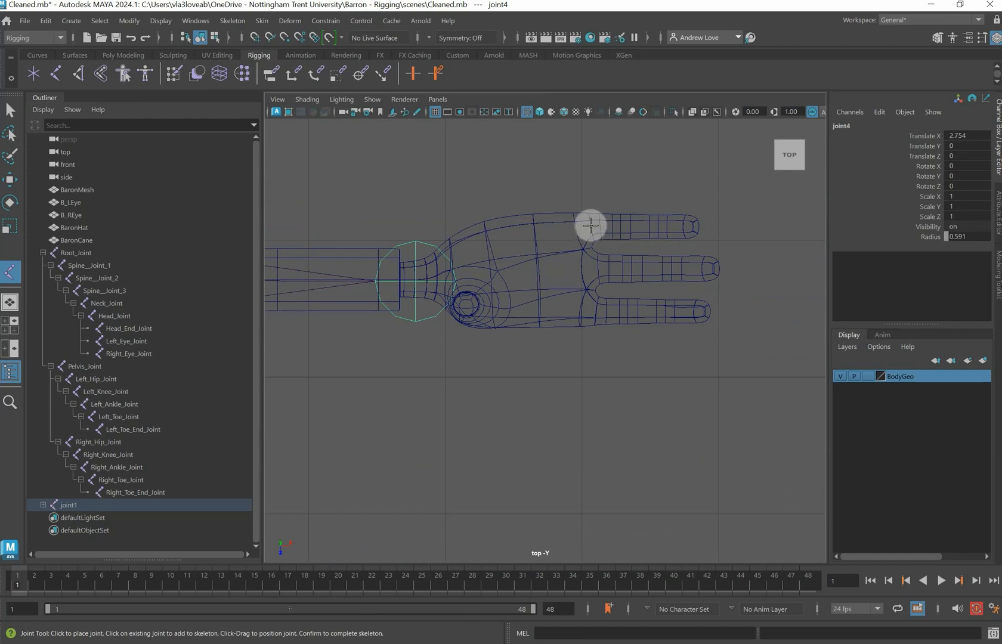
{"action": "left_click", "coordinate": [592, 228]}
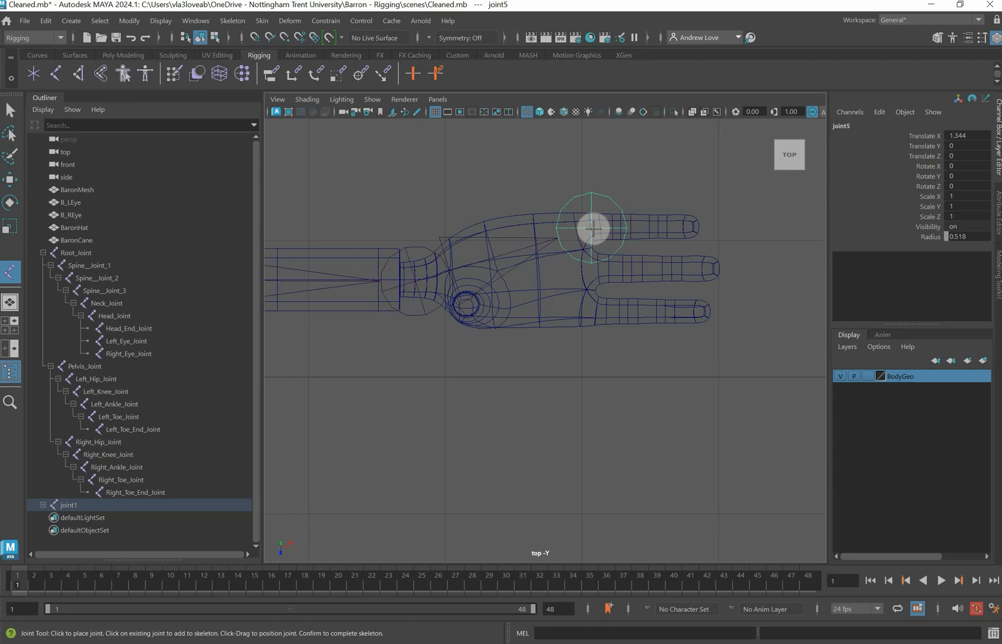
{"action": "left_click", "coordinate": [640, 194]}
{"action": "left_click_drag", "start_coordinate": [640, 195], "coordinate": [622, 227]}
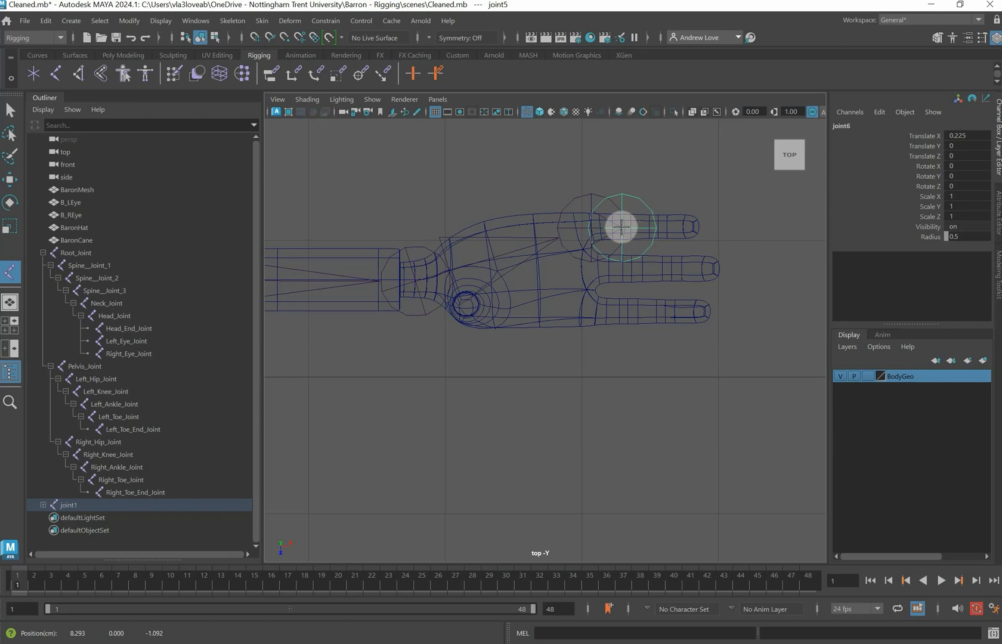
{"action": "left_click_drag", "start_coordinate": [691, 170], "coordinate": [658, 225]}
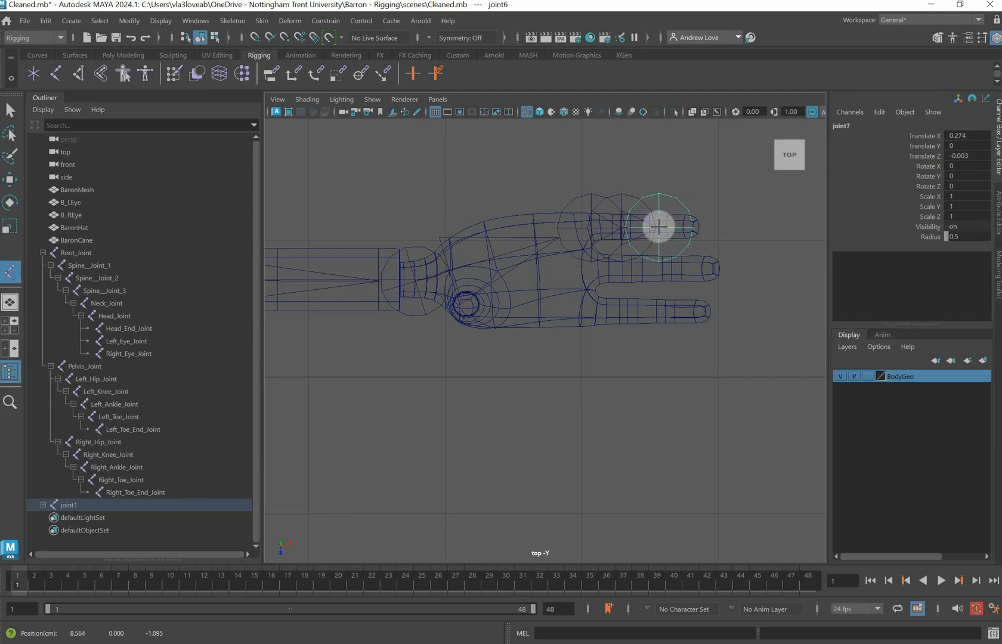
{"action": "left_click_drag", "start_coordinate": [727, 174], "coordinate": [701, 225]}
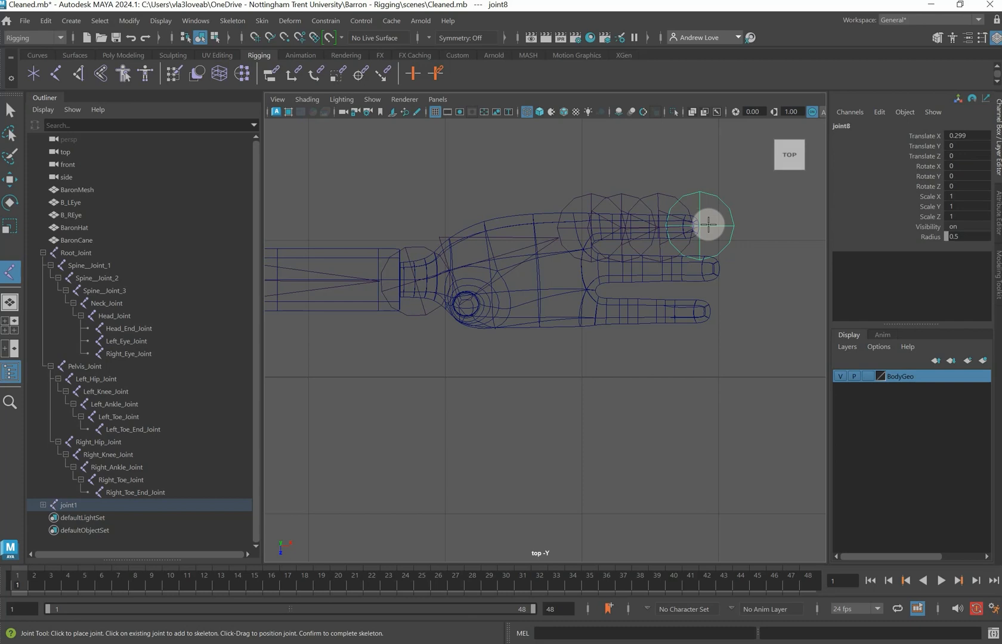
{"action": "left_click", "coordinate": [12, 113]}
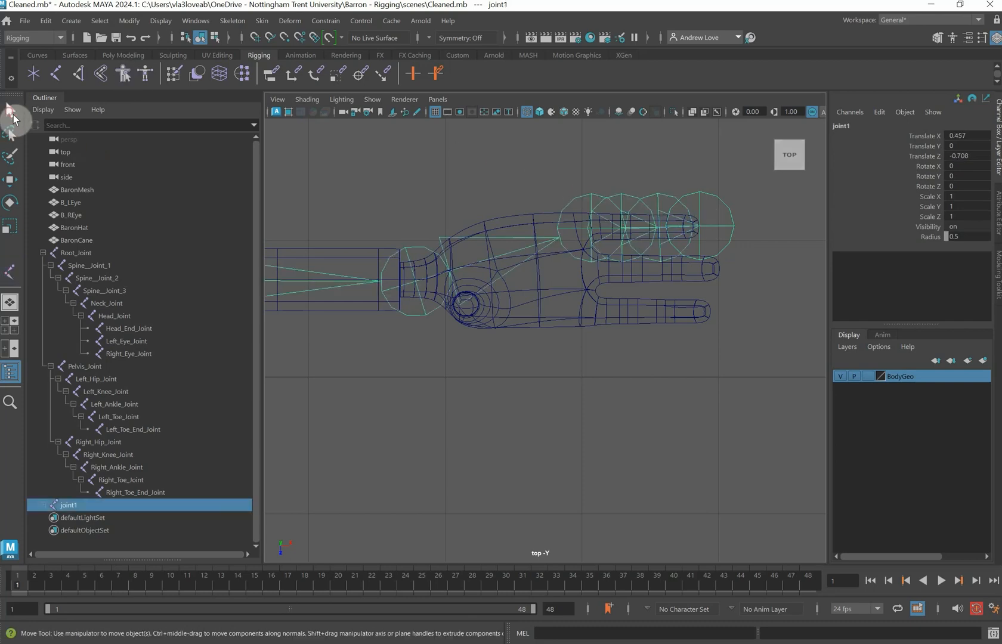
Select the new finger's whole joint hierarchy from its base joint, set the radius to 0.2 and clear the selection.
{"action": "left_click", "coordinate": [584, 195]}
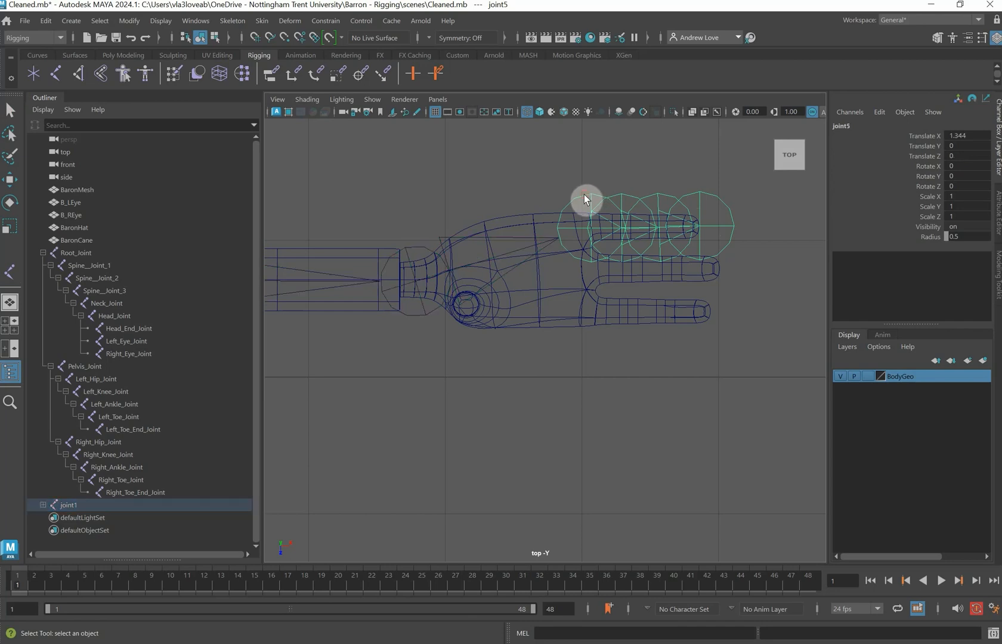
{"action": "left_click", "coordinate": [94, 24]}
{"action": "left_click", "coordinate": [122, 81]}
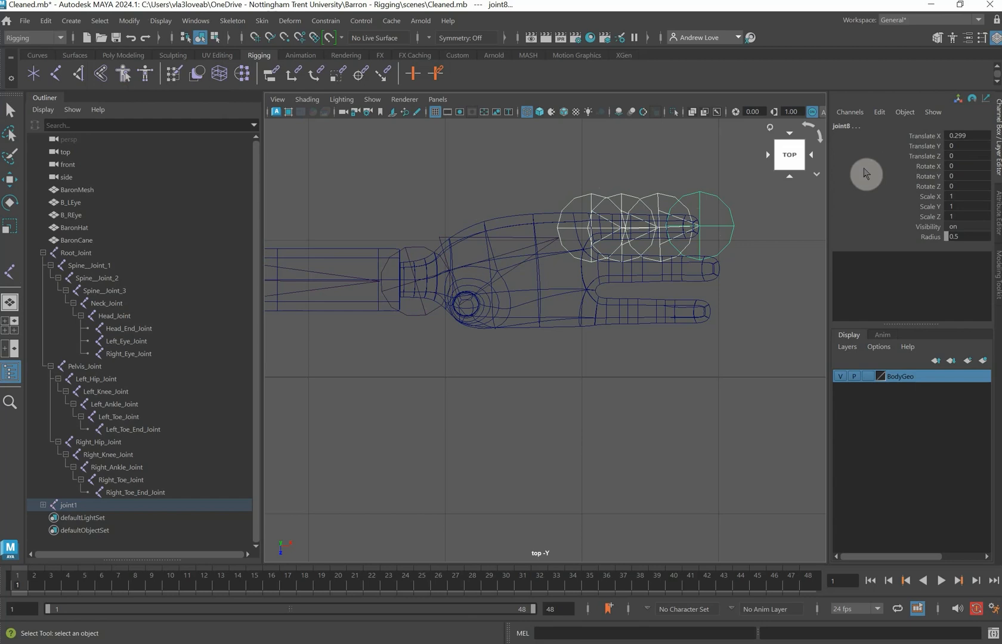
{"action": "double_click", "coordinate": [965, 237]}
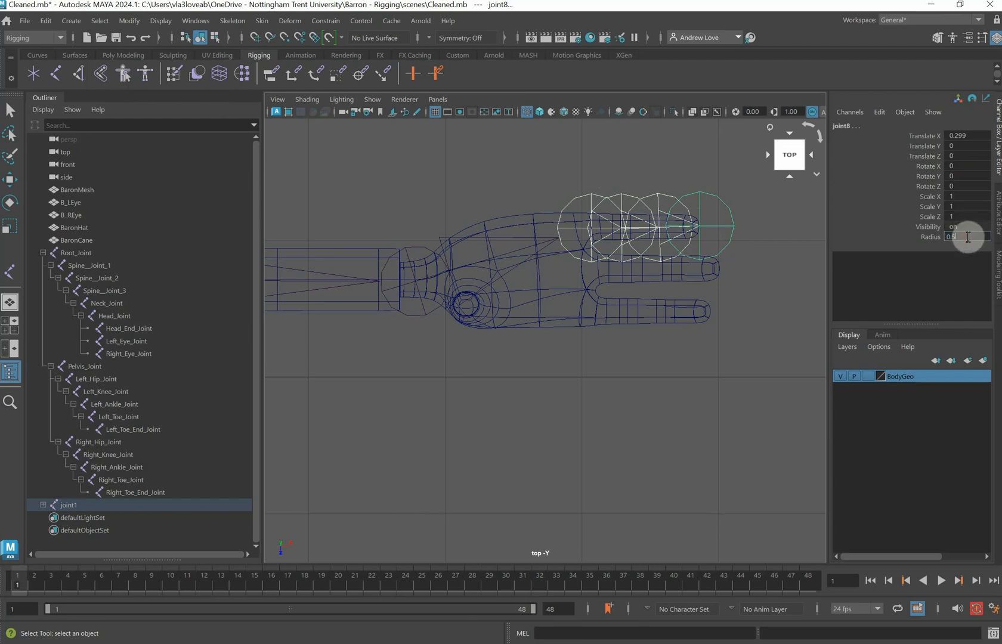
{"action": "type", "text": "0.2"}
{"action": "key", "text": "Return"}
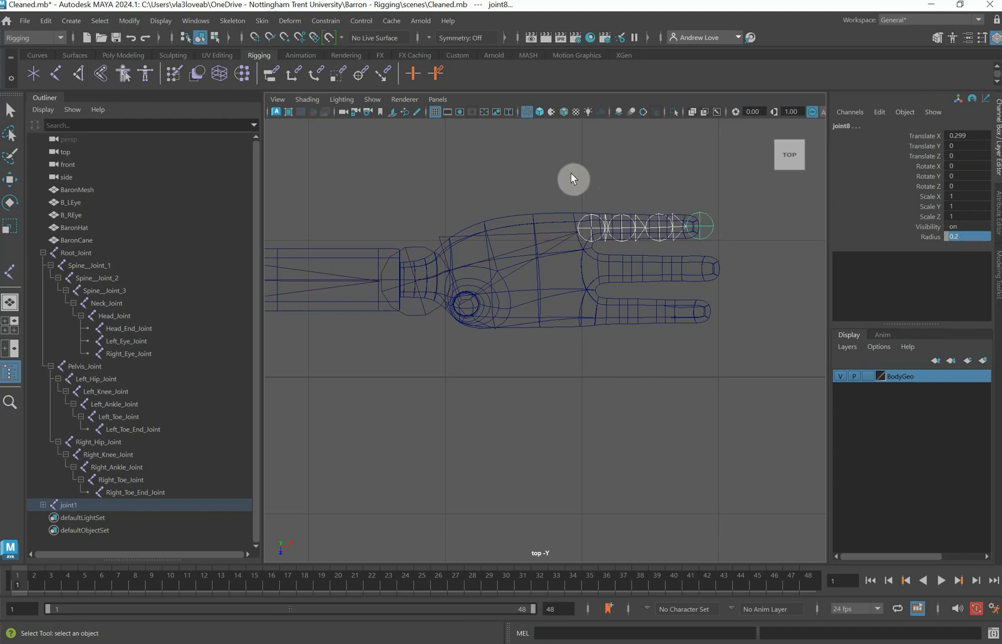
{"action": "left_click", "coordinate": [585, 145]}
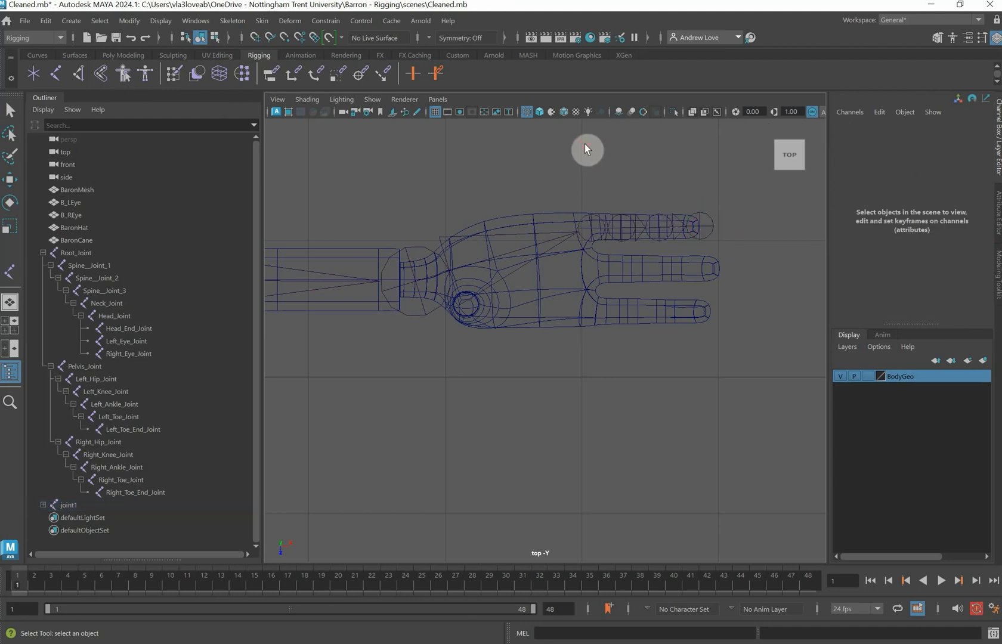
Set the Joint Tool's short bone radius to 0.2 and put the tool settings out of the way.
{"action": "left_click", "coordinate": [56, 79]}
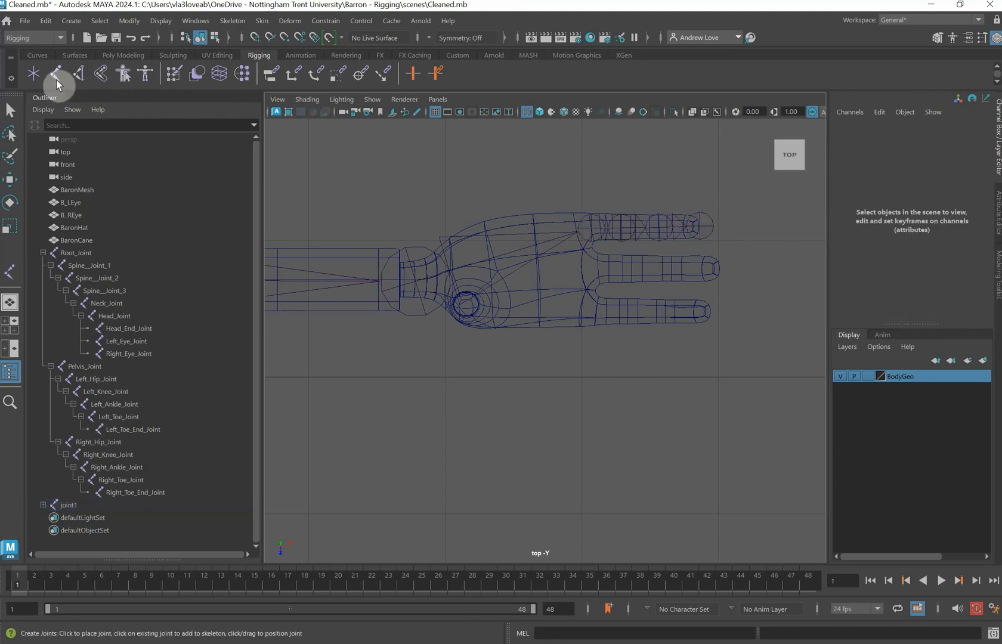
{"action": "left_click", "coordinate": [55, 75]}
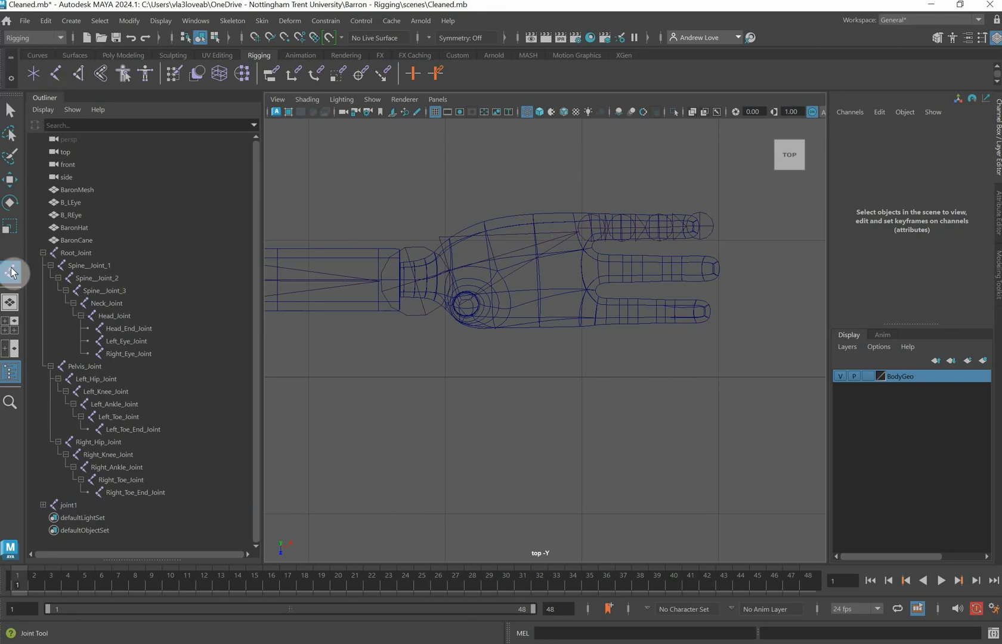
{"action": "left_click", "coordinate": [982, 37]}
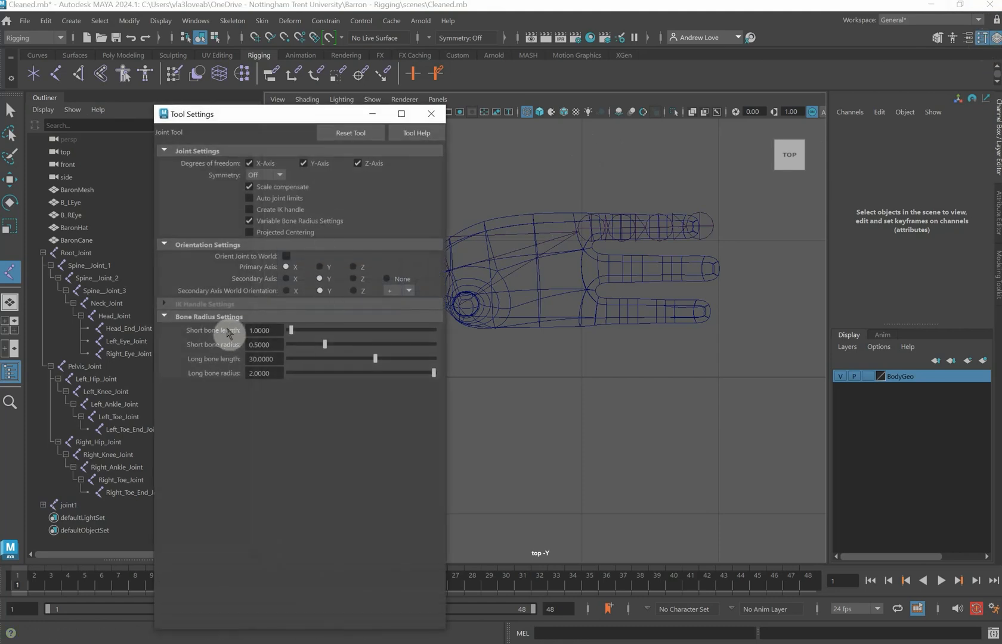
{"action": "double_click", "coordinate": [255, 345]}
{"action": "left_click_drag", "start_coordinate": [256, 342], "coordinate": [258, 344]}
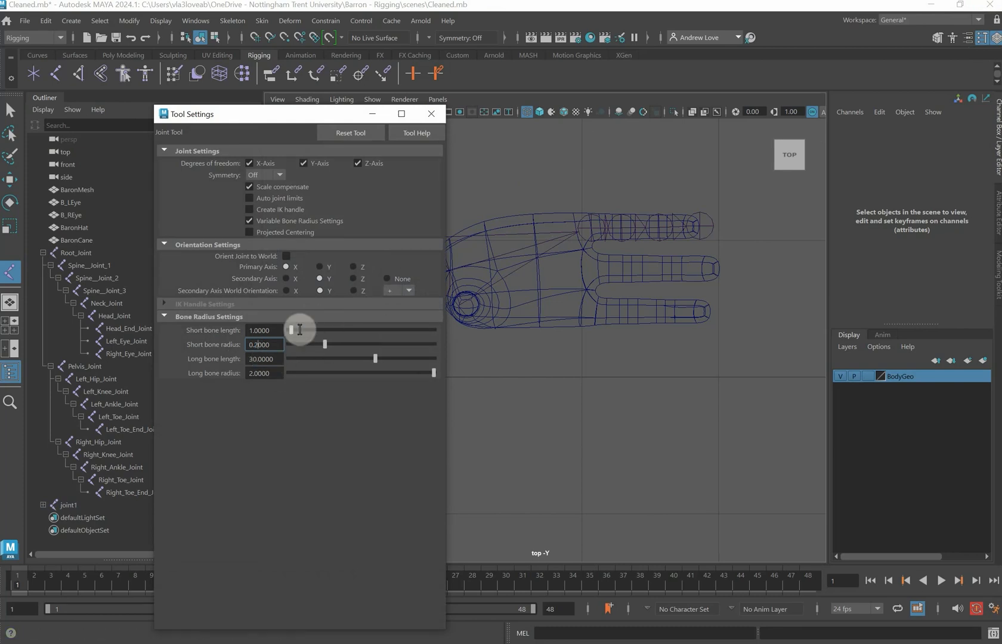
{"action": "left_click", "coordinate": [372, 114]}
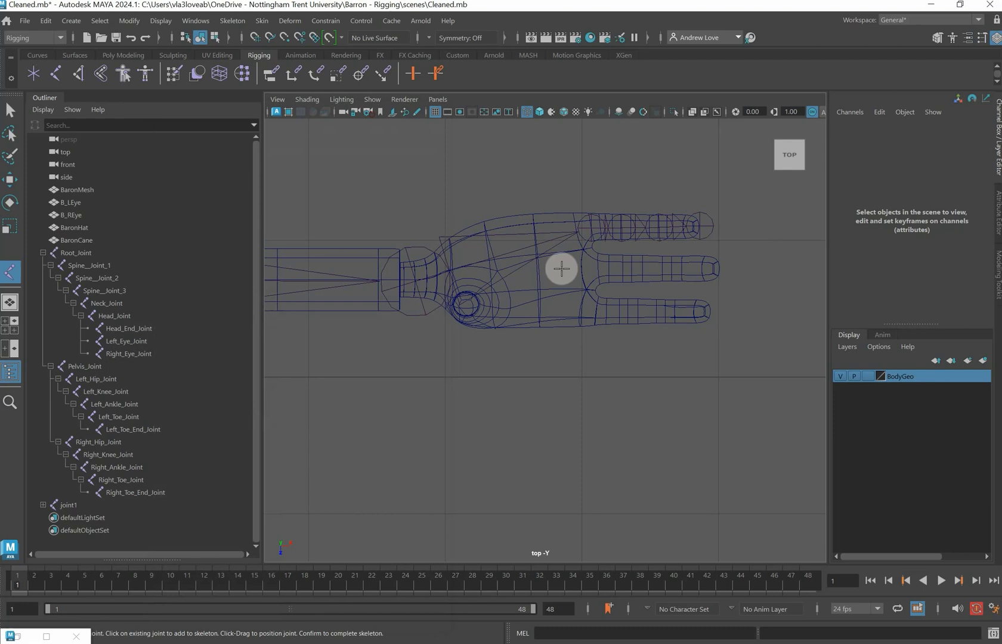
Create a separate four-joint chain along the middle finger from about X 8.12, Z -0.78 to the fingertip, with first bones about 0.24 and 0.29.
{"action": "left_click", "coordinate": [597, 269]}
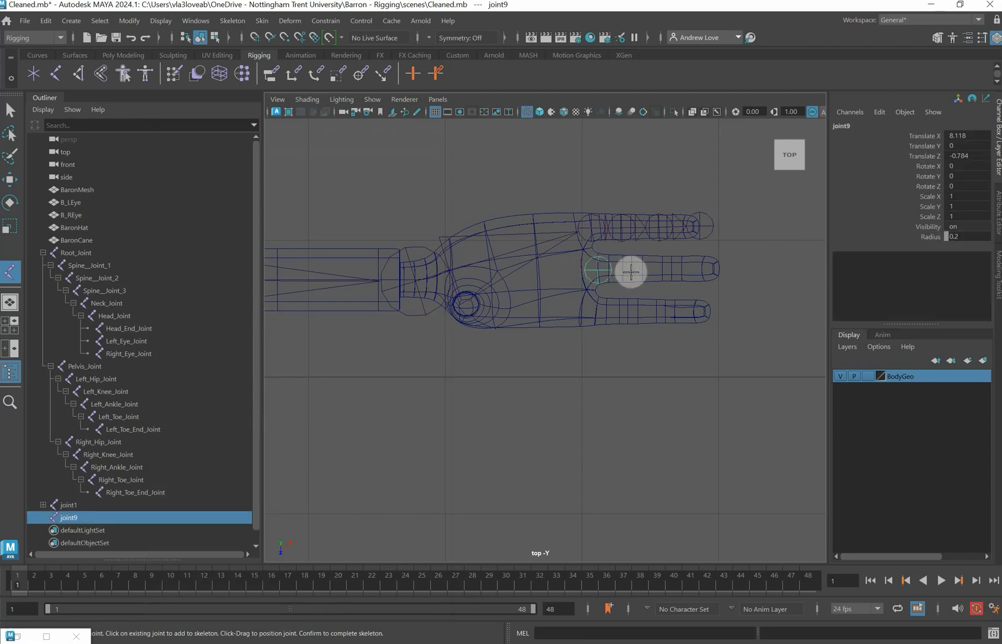
{"action": "left_click", "coordinate": [631, 269]}
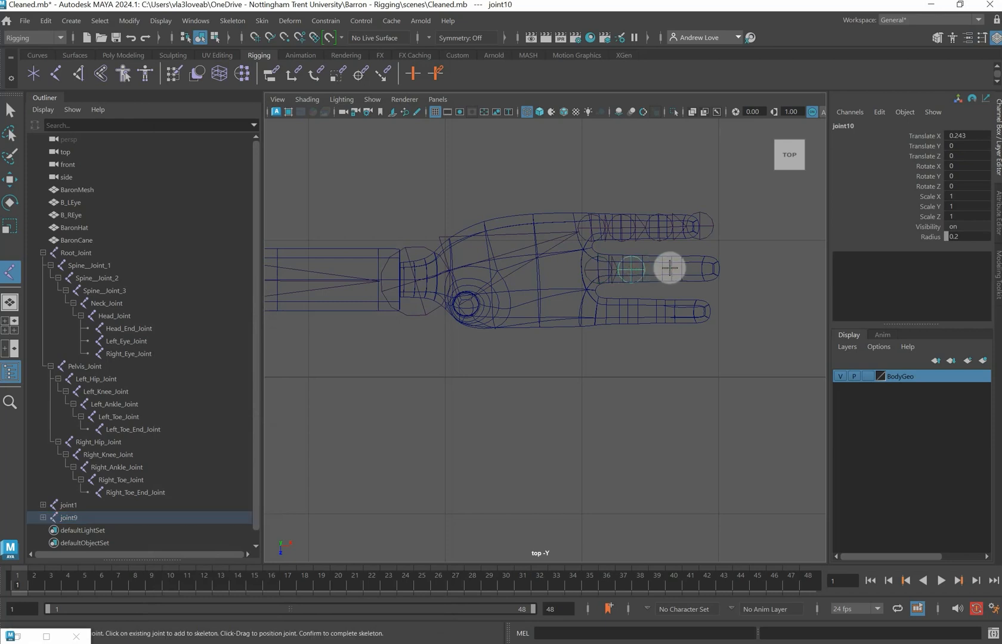
{"action": "left_click", "coordinate": [670, 268]}
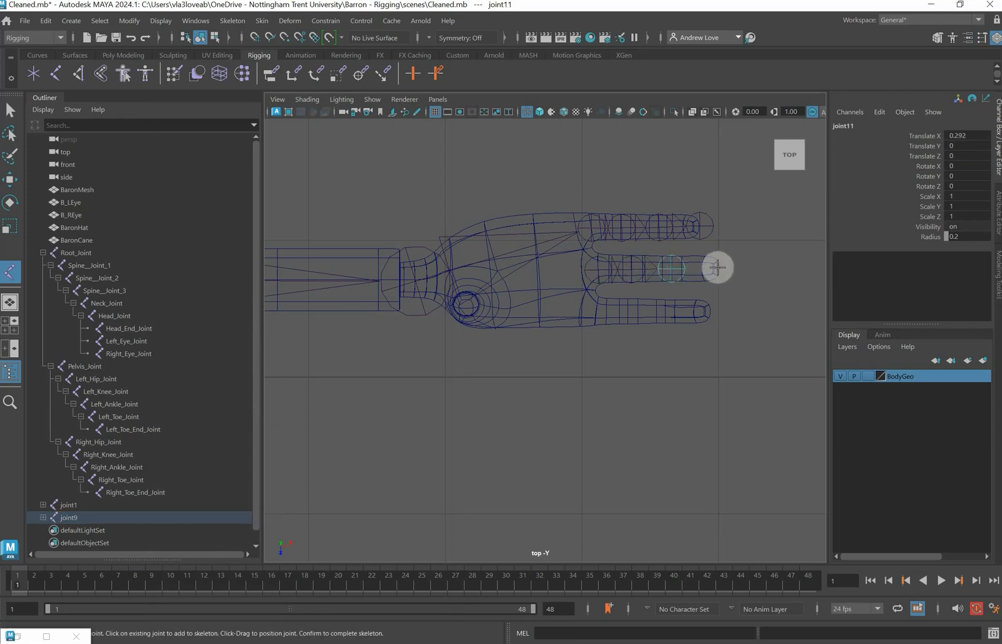
{"action": "left_click", "coordinate": [718, 268]}
{"action": "key", "text": "q"}
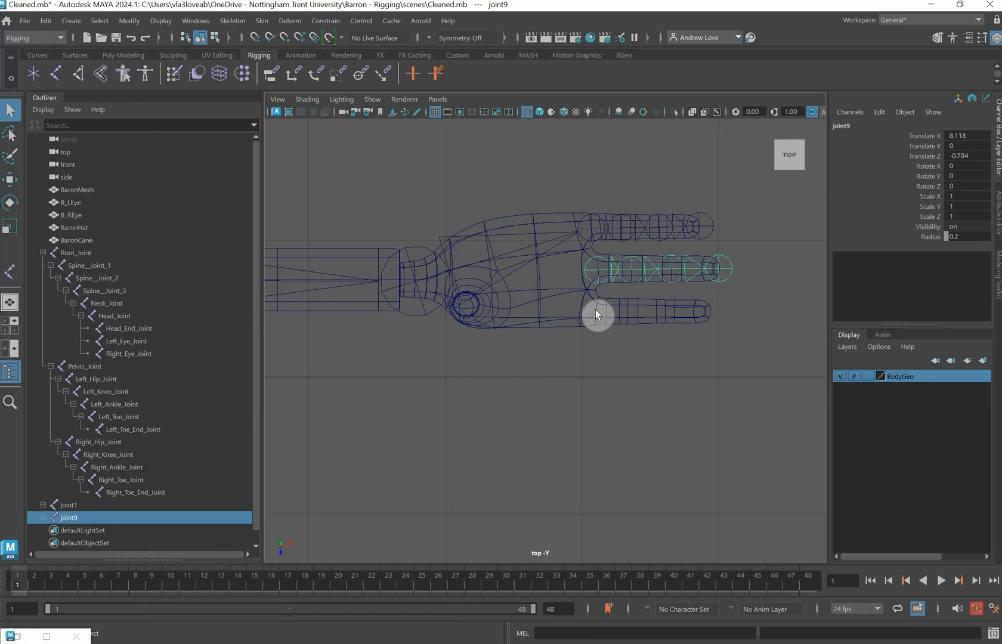
Create a separate four-joint chain along the finger nearest the thumb from about X 8.11, Z -0.47, with bones about 0.23, 0.28 and 0.33.
{"action": "left_click", "coordinate": [10, 273]}
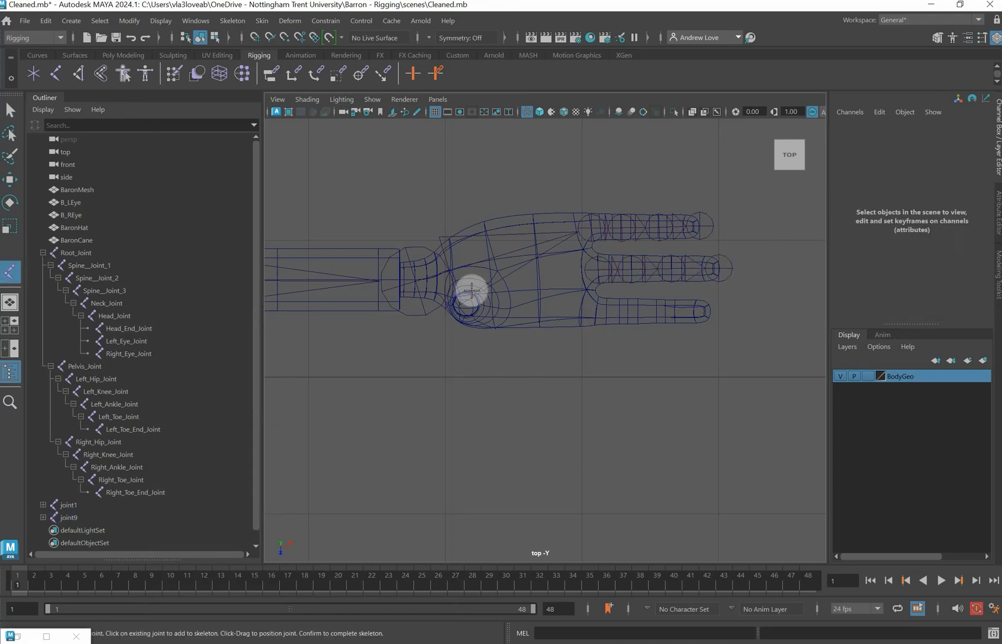
{"action": "left_click", "coordinate": [596, 312]}
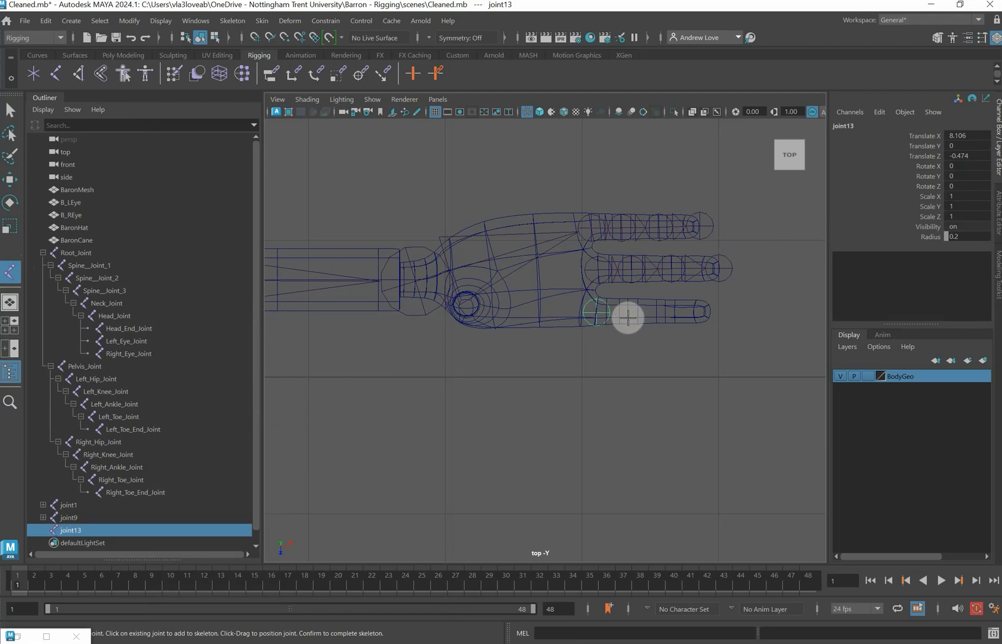
{"action": "left_click", "coordinate": [627, 311]}
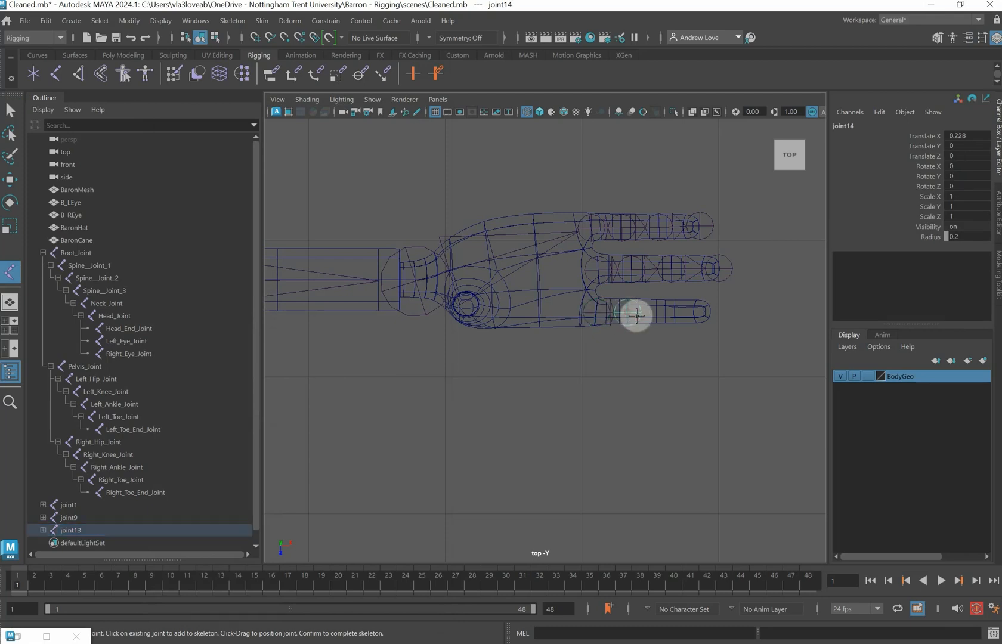
{"action": "left_click", "coordinate": [665, 312]}
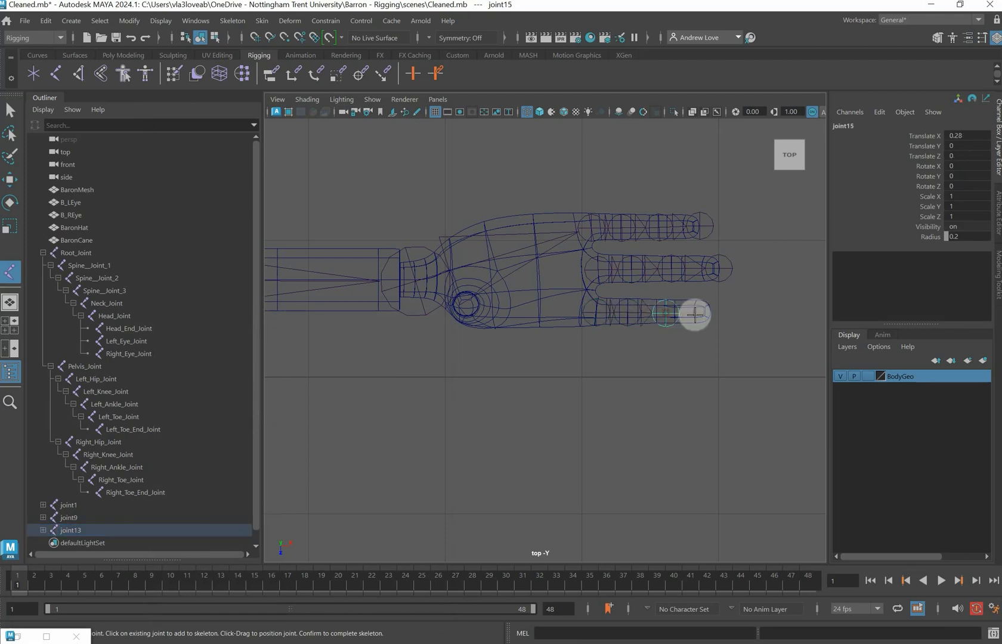
{"action": "left_click", "coordinate": [710, 312]}
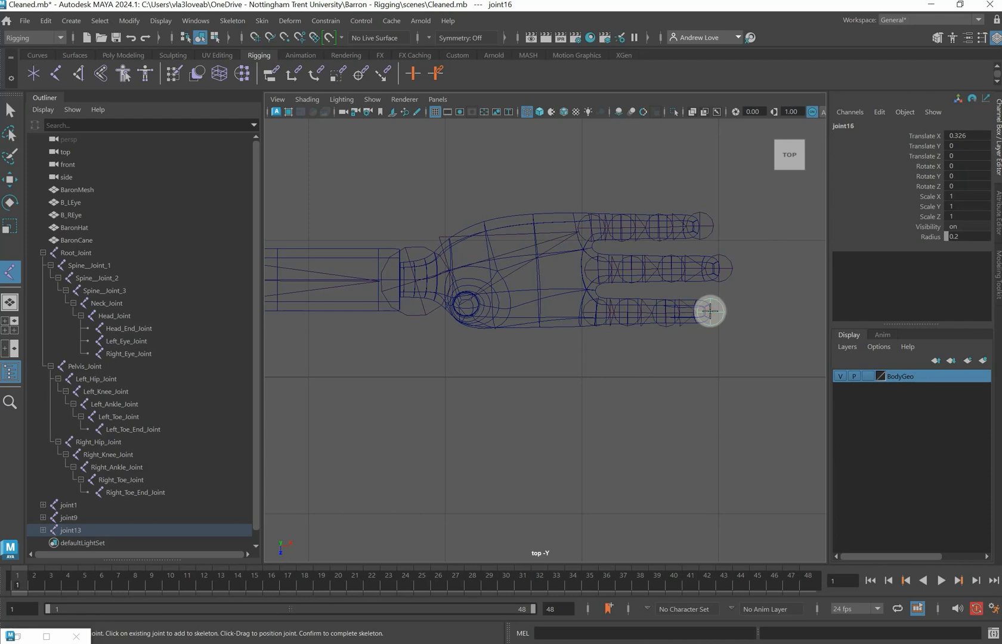
{"action": "key", "text": "Return"}
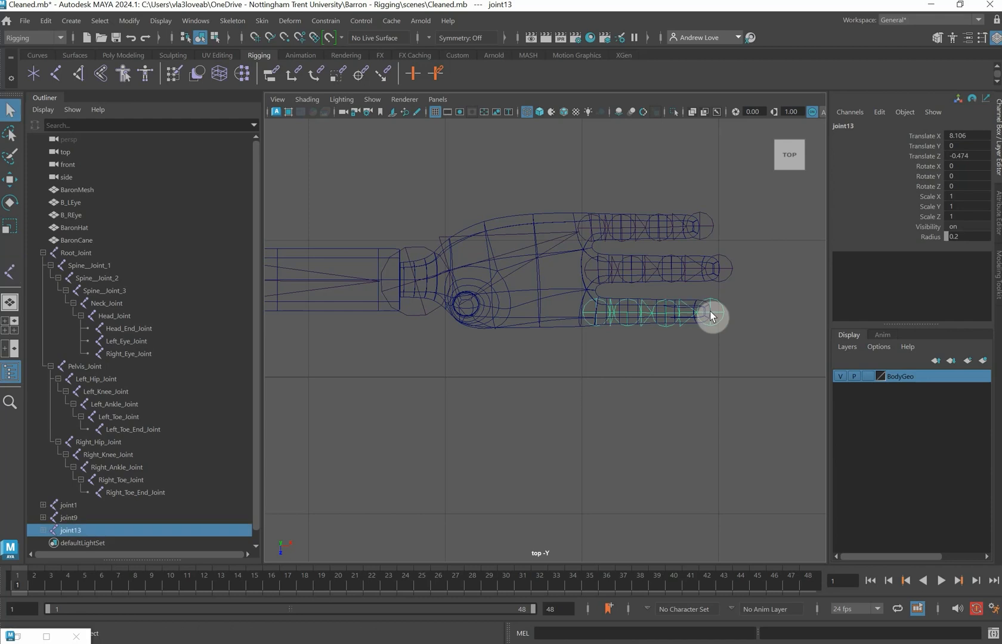
Create a four-joint thumb chain in the front view, running straight down from about X 7.16, Y 13.14 to the thumb tip.
{"action": "key", "text": "space"}
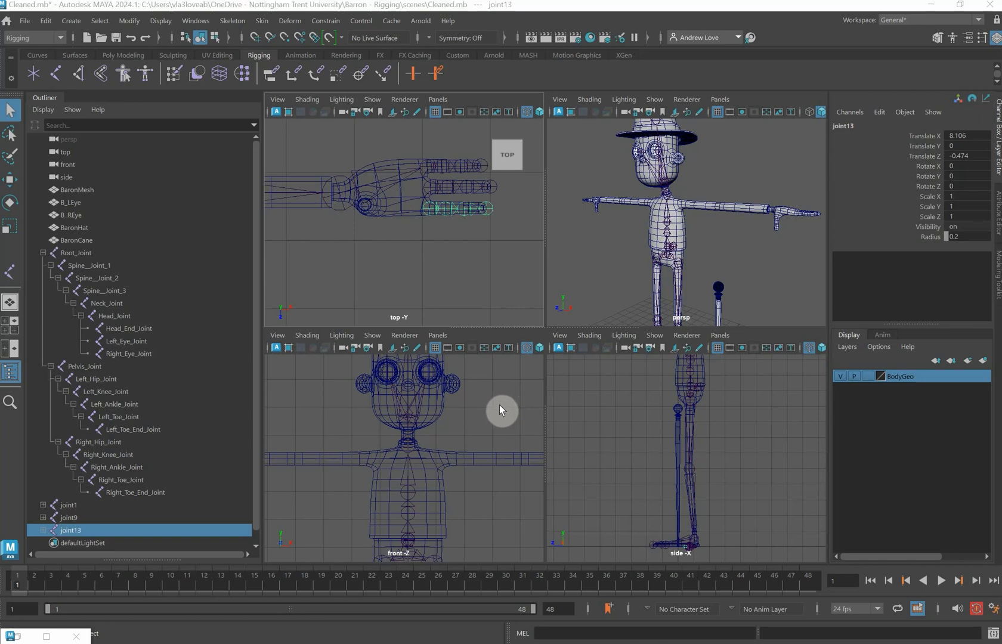
{"action": "key", "text": "space"}
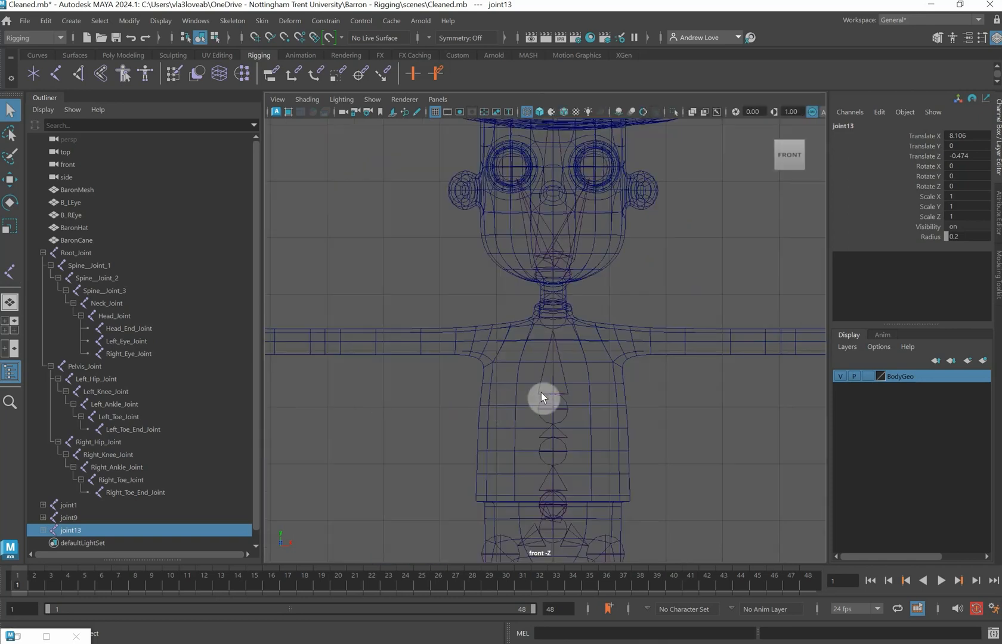
{"action": "middle_click_drag", "start_coordinate": [541, 398], "coordinate": [224, 402], "text": "alt"}
{"action": "middle_click_drag", "start_coordinate": [496, 448], "coordinate": [368, 420], "text": "alt"}
{"action": "scroll", "coordinate": [394, 400], "scroll_direction": "up", "scroll_amount": 10}
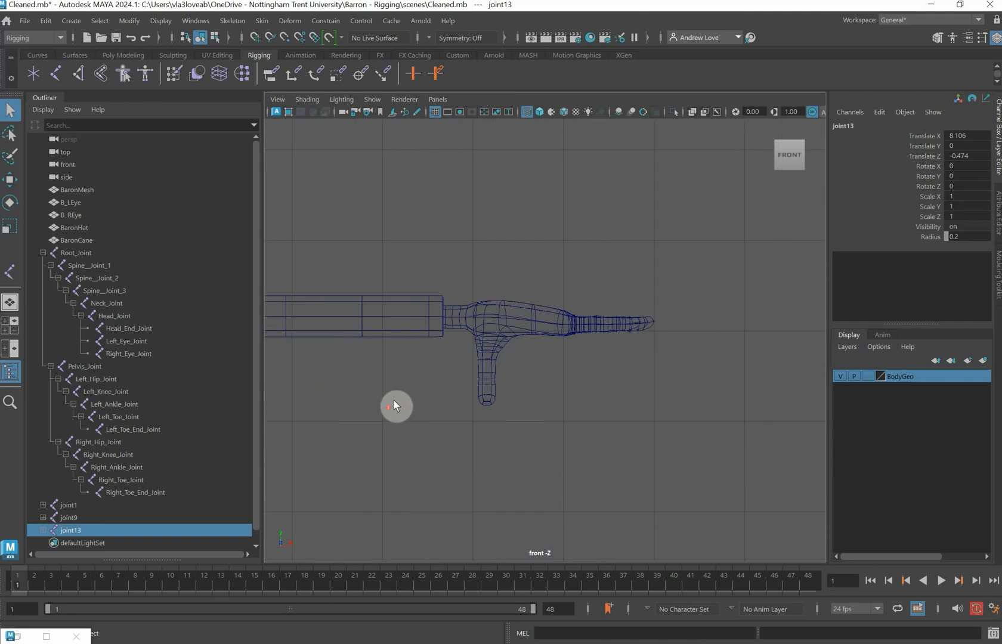
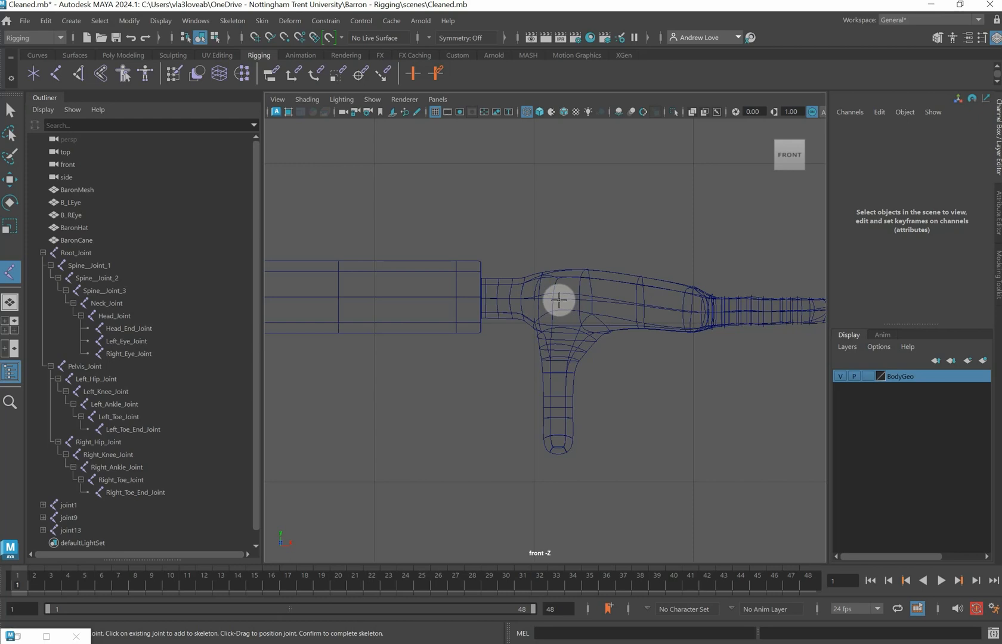
{"action": "left_click", "coordinate": [558, 301]}
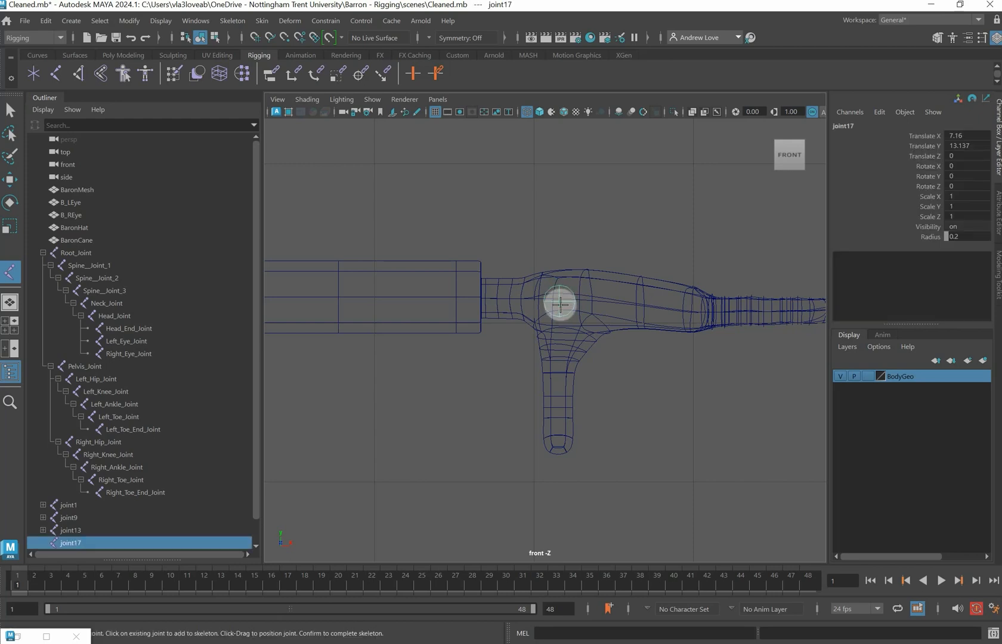
{"action": "left_click", "coordinate": [559, 358]}
{"action": "left_click", "coordinate": [559, 407]}
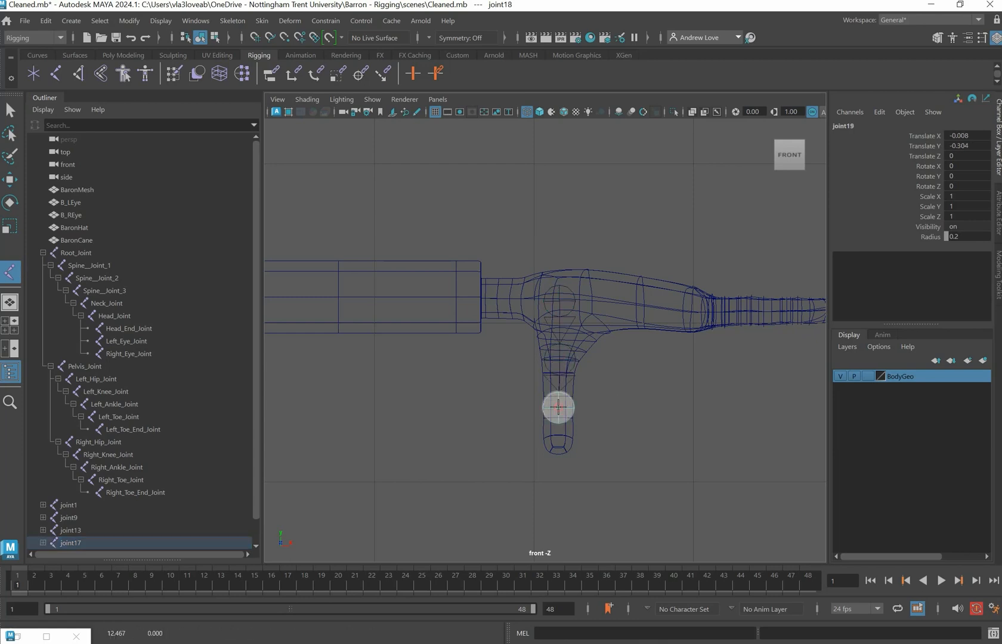
{"action": "left_click", "coordinate": [558, 456]}
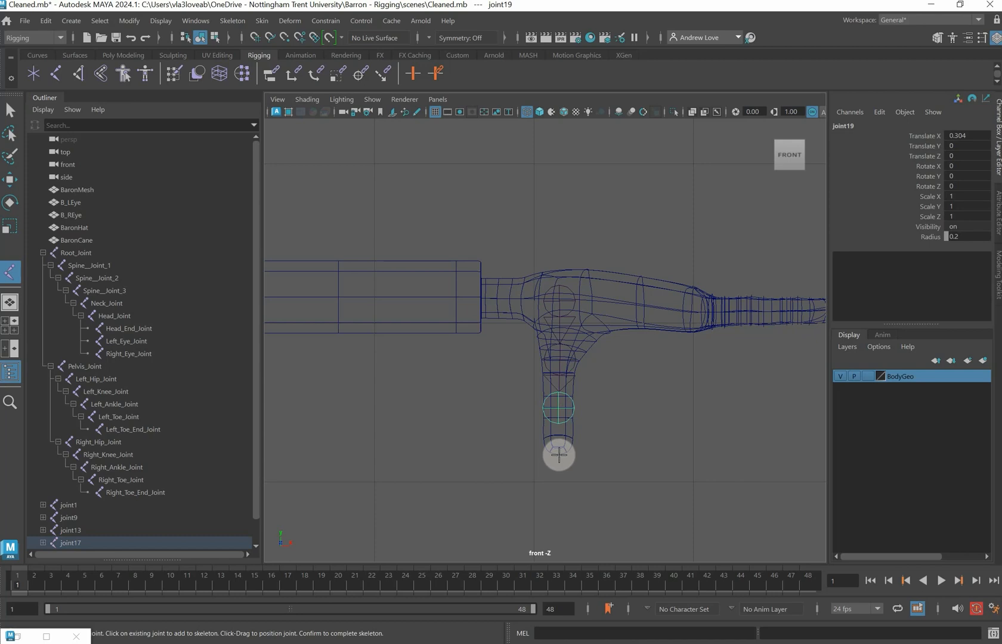
{"action": "key", "text": "Return"}
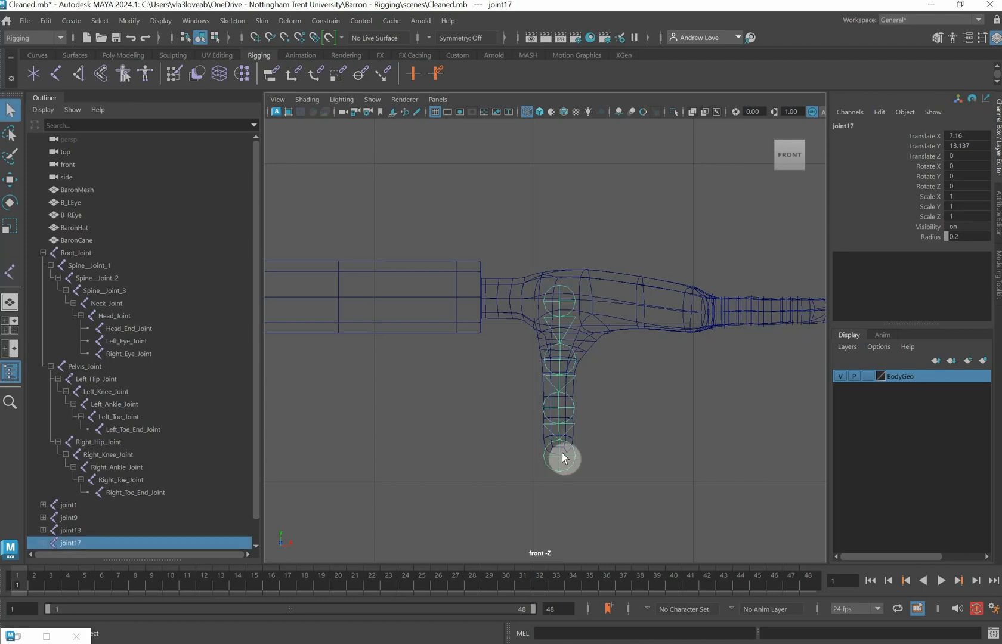
{"action": "scroll", "coordinate": [515, 429], "scroll_direction": "down", "scroll_amount": 6}
{"action": "scroll", "coordinate": [495, 412], "scroll_direction": "down", "scroll_amount": 3}
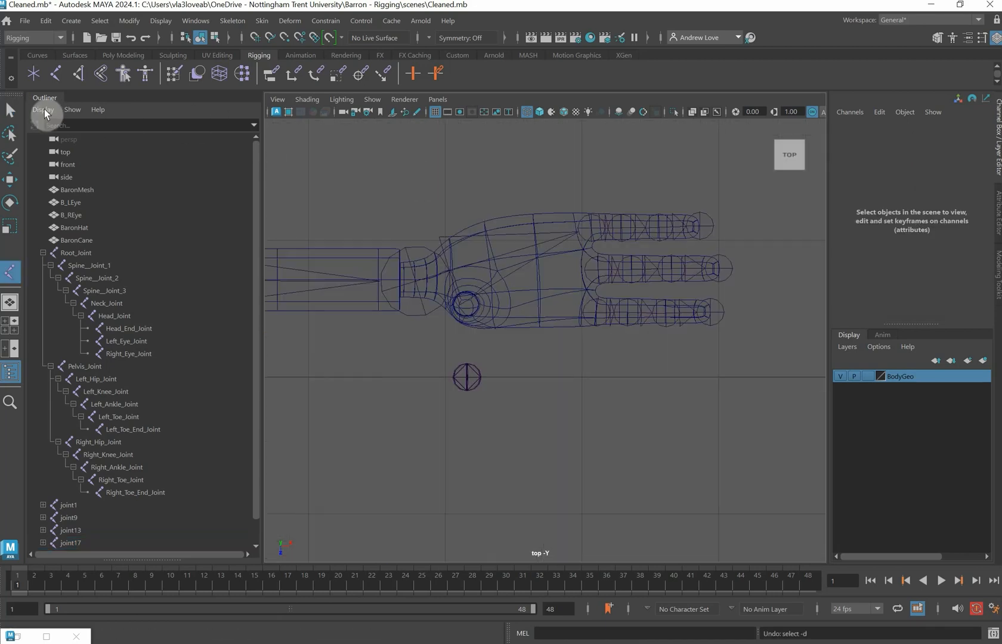
Parent the middle finger chain and the chain of the finger nearest the thumb to the left wrist joint.
{"action": "left_click", "coordinate": [13, 110]}
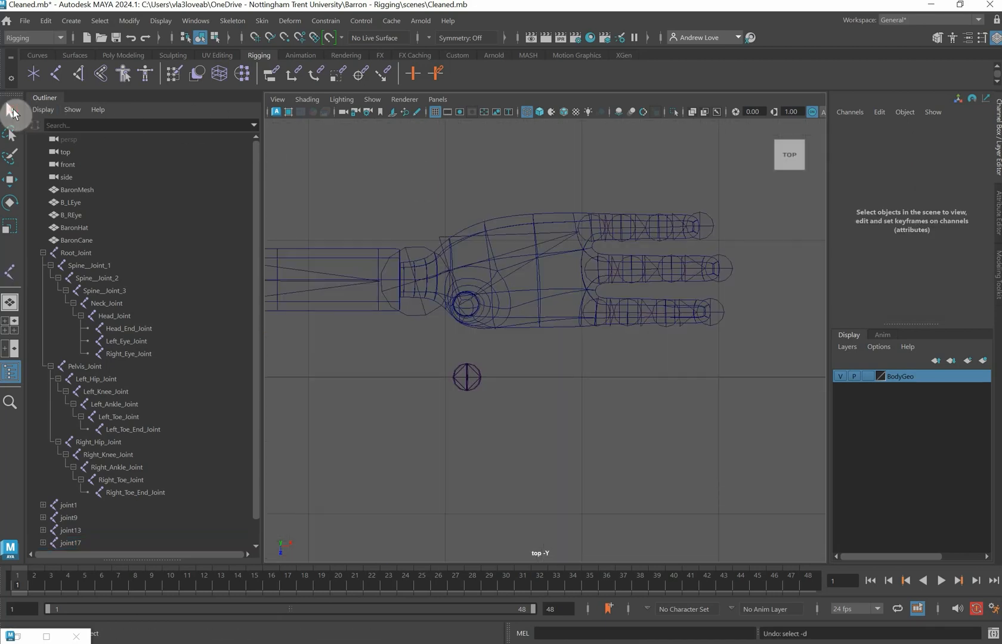
{"action": "left_click", "coordinate": [592, 269]}
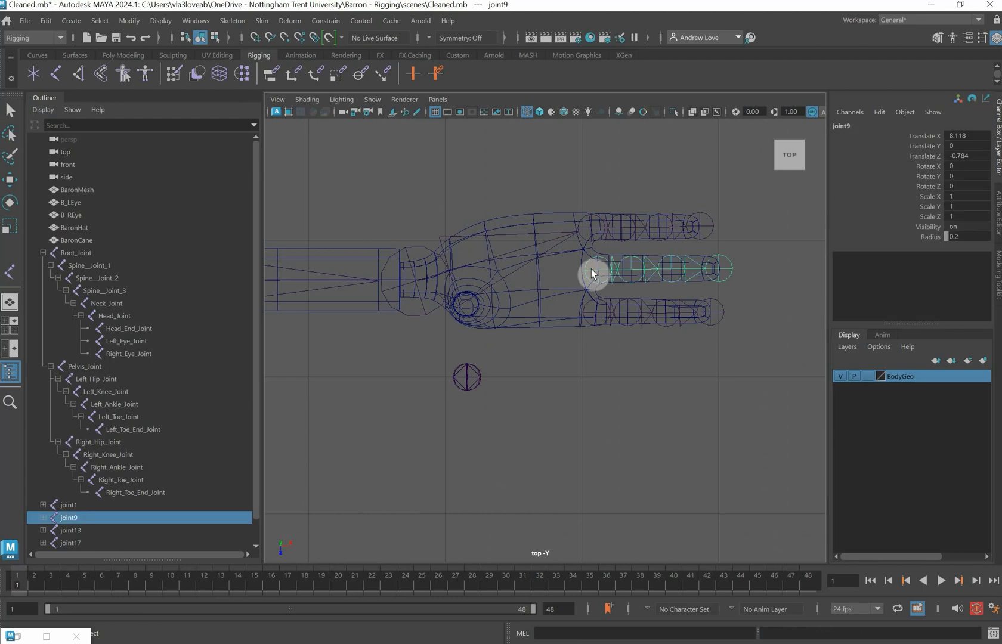
{"action": "left_click", "coordinate": [426, 248], "text": "shift"}
{"action": "key", "text": "p"}
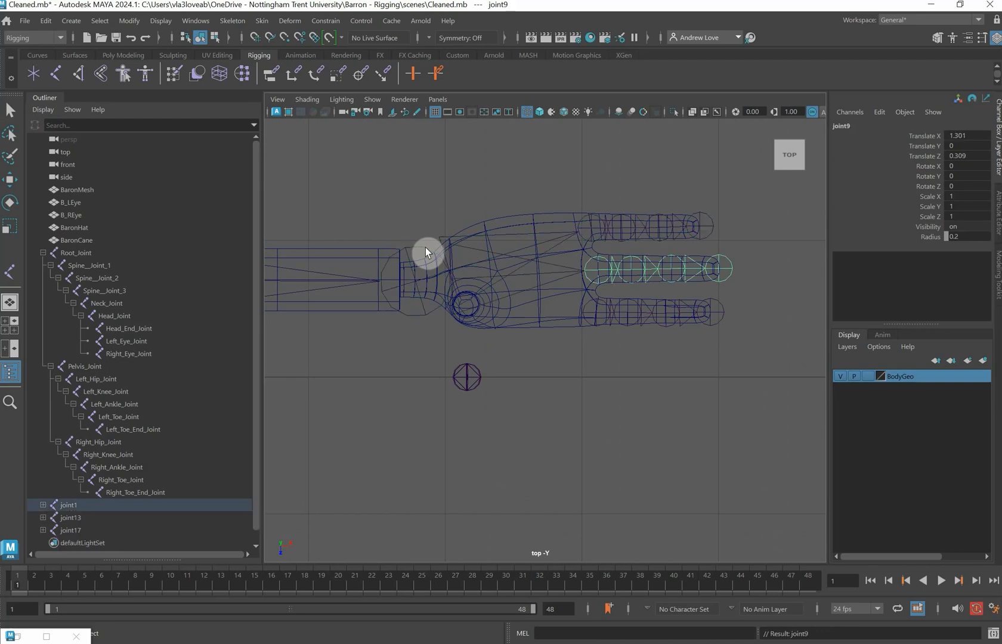
{"action": "left_click", "coordinate": [588, 304]}
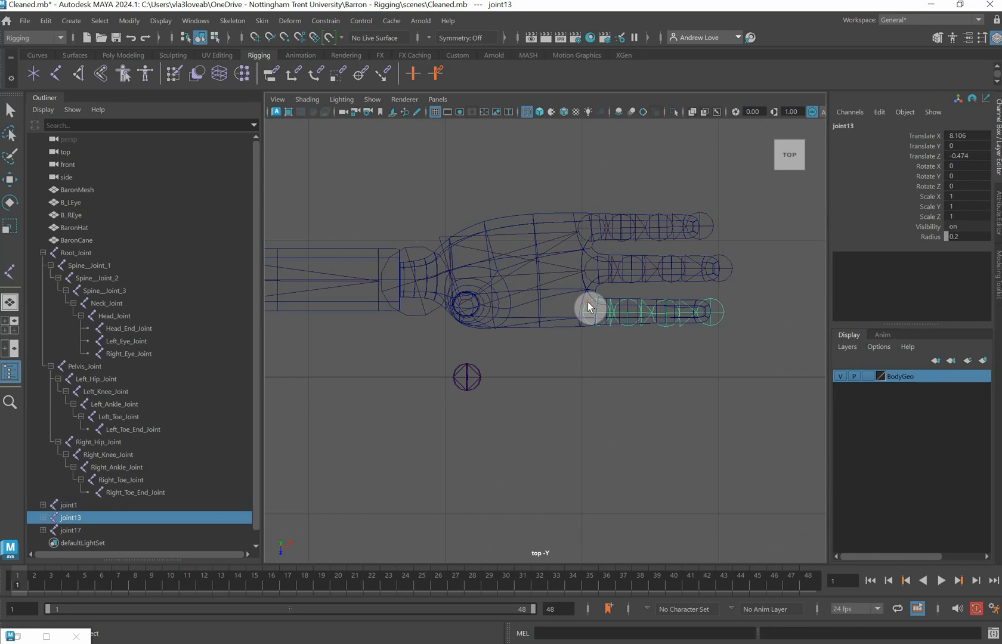
{"action": "left_click", "coordinate": [417, 246], "text": "shift"}
{"action": "key", "text": "p"}
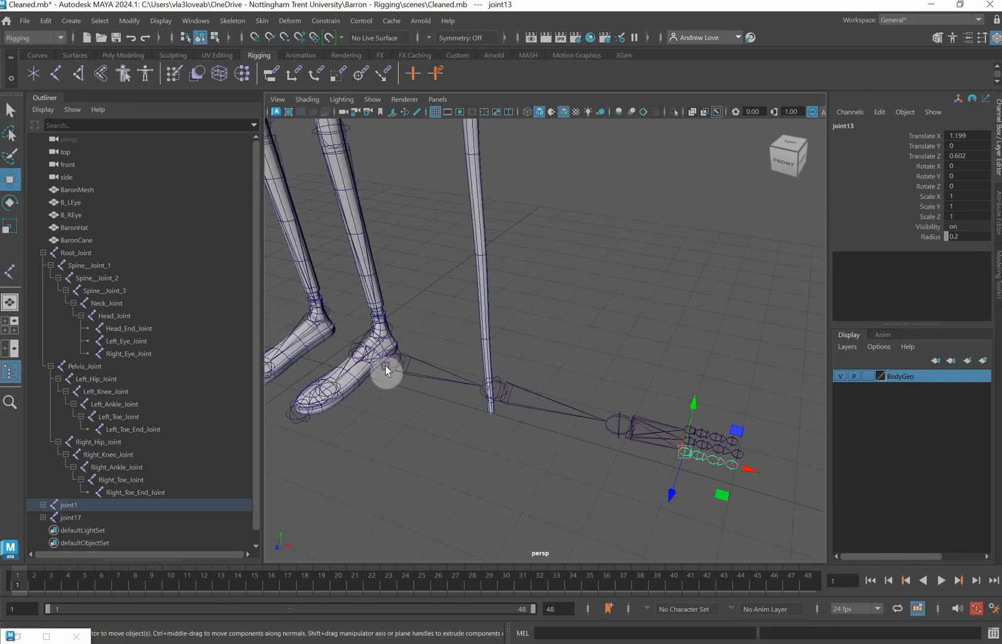
Raise the whole left arm chain from the floor to about Y 13.19, centring it inside the arm mesh.
{"action": "left_click", "coordinate": [352, 350]}
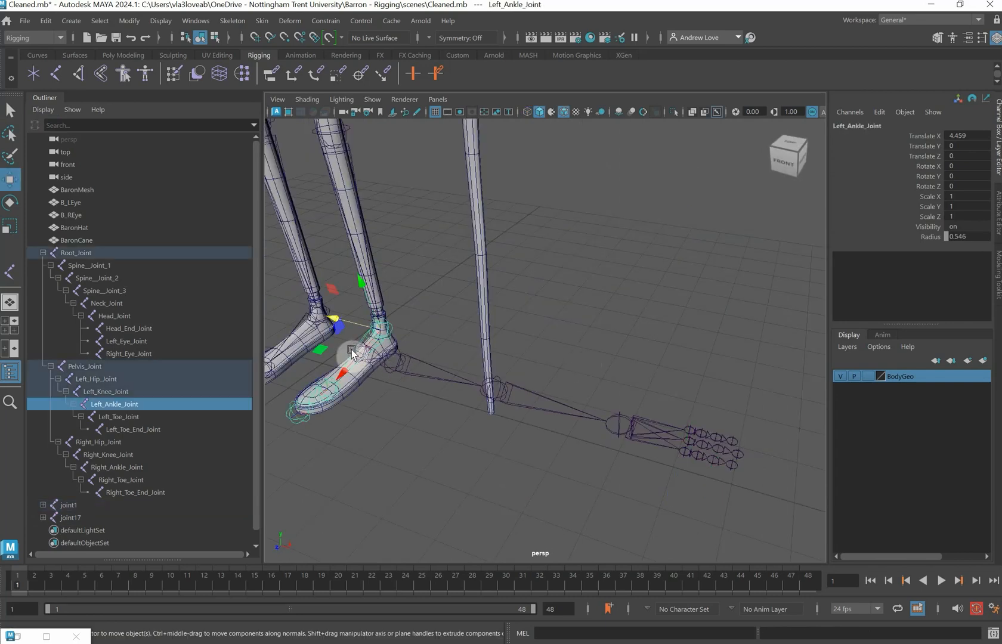
{"action": "left_click", "coordinate": [351, 349]}
{"action": "scroll", "coordinate": [396, 397], "scroll_direction": "down", "scroll_amount": 10}
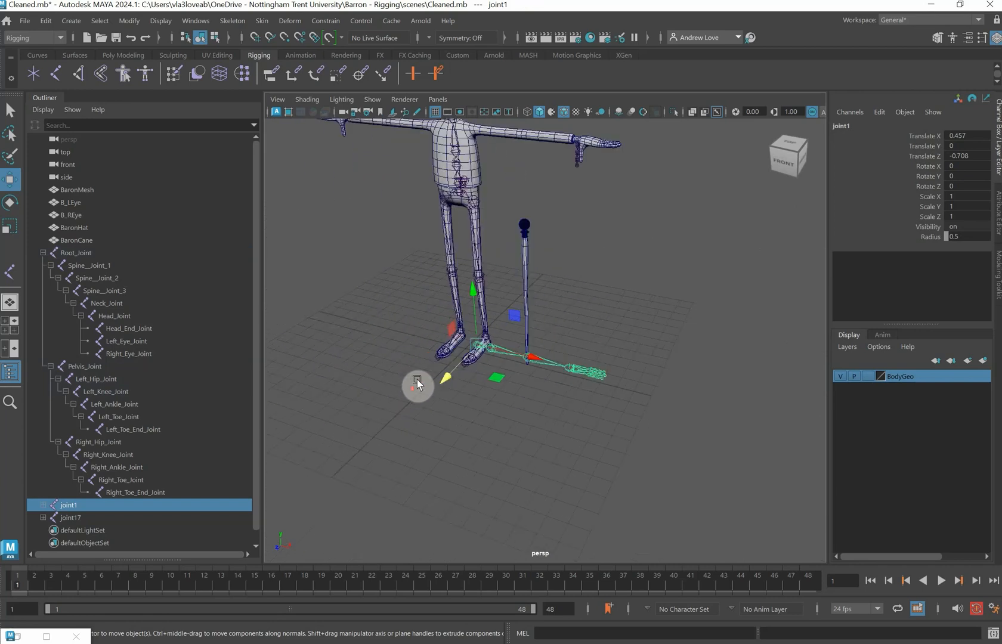
{"action": "left_click_drag", "start_coordinate": [492, 292], "coordinate": [465, 124]}
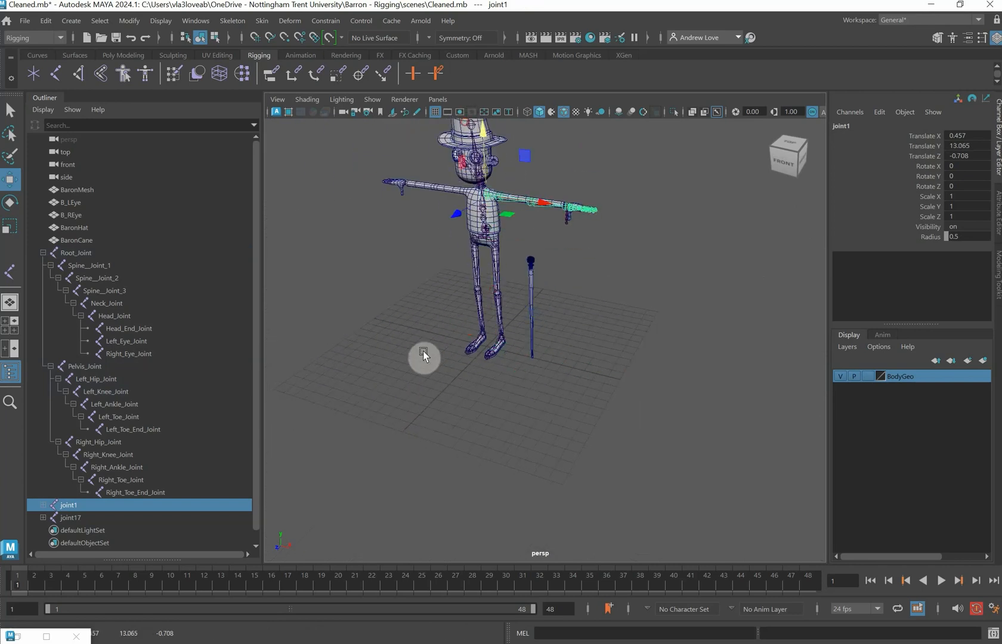
{"action": "key", "text": "space"}
{"action": "key", "text": "space"}
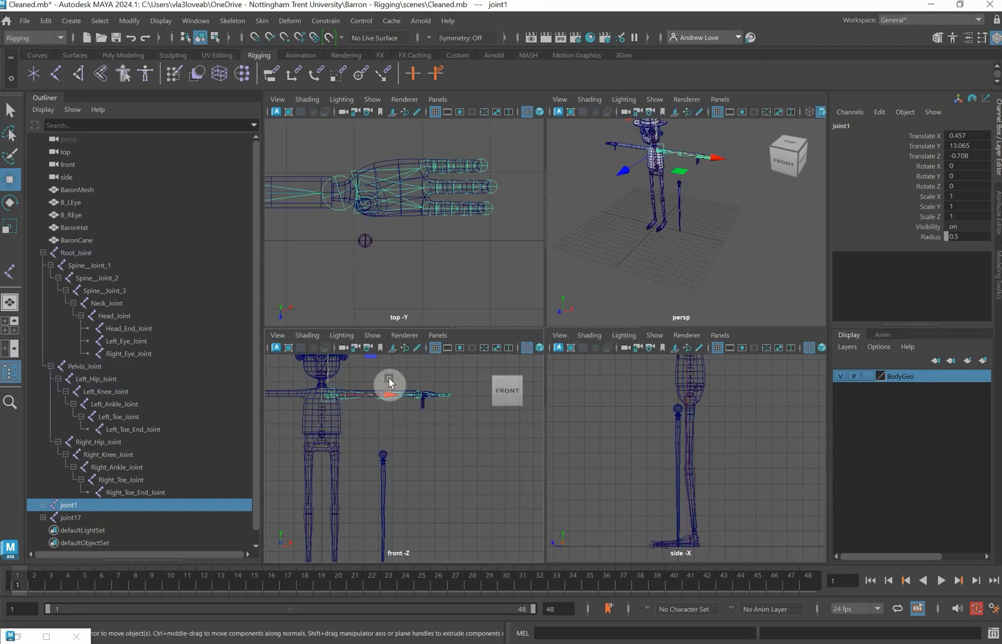
{"action": "scroll", "coordinate": [436, 313], "scroll_direction": "up", "scroll_amount": 3}
{"action": "middle_click_drag", "start_coordinate": [447, 293], "coordinate": [495, 382], "text": "alt"}
{"action": "scroll", "coordinate": [497, 374], "scroll_direction": "up", "scroll_amount": 2}
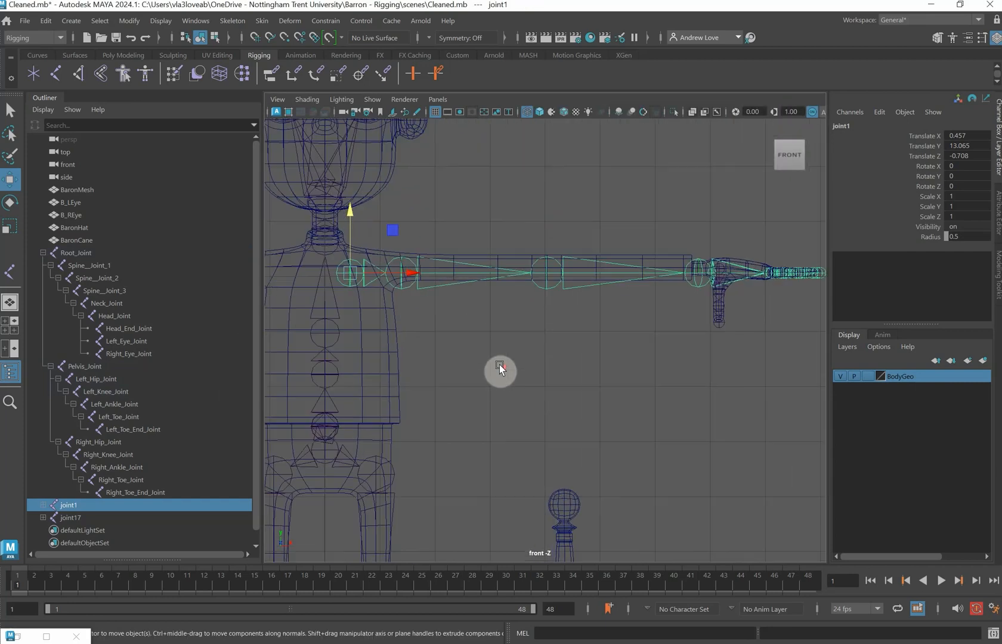
{"action": "left_click_drag", "start_coordinate": [347, 211], "coordinate": [349, 206]}
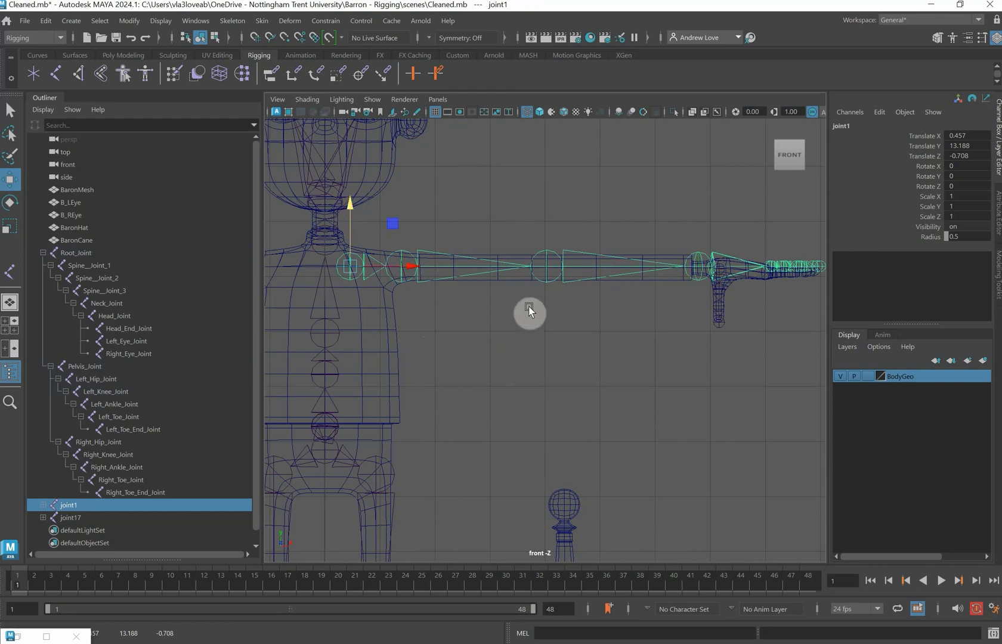
Move the thumb chain back to about Z -0.51 over the thumb mesh and parent it to the left wrist joint.
{"action": "key", "text": "space"}
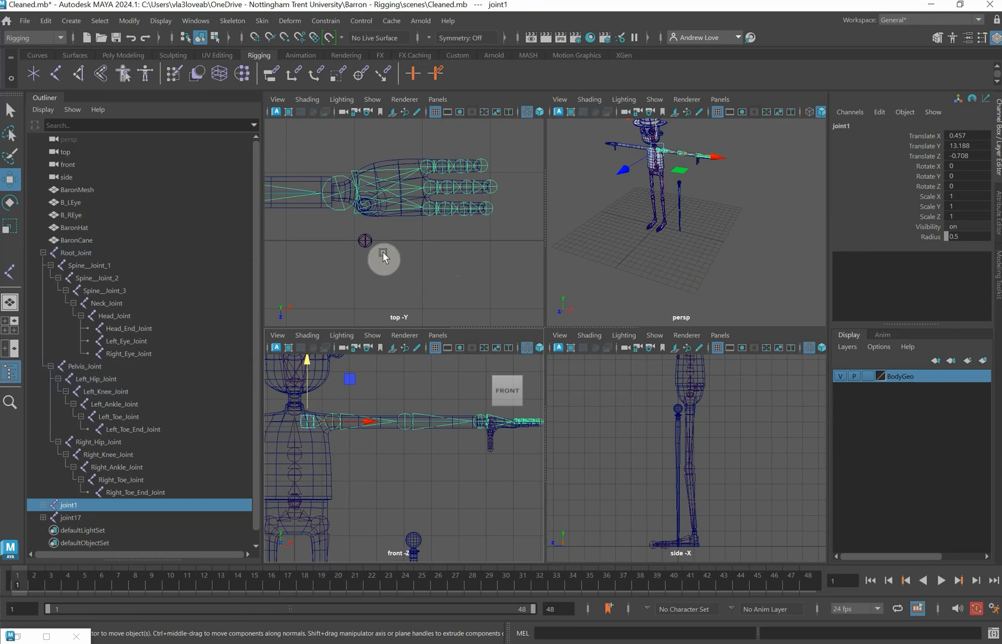
{"action": "left_click", "coordinate": [362, 244]}
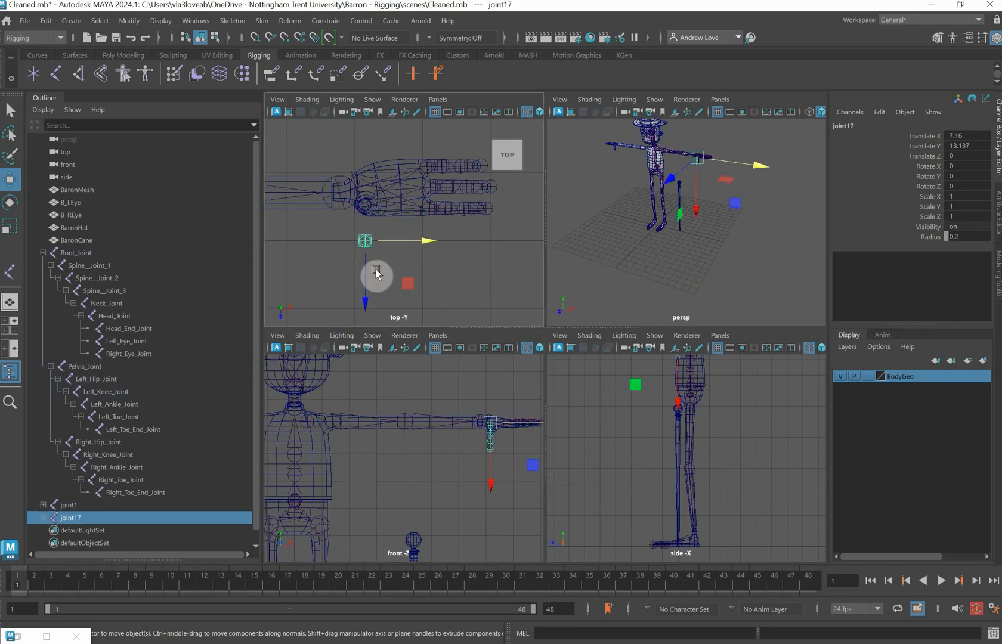
{"action": "key", "text": "space"}
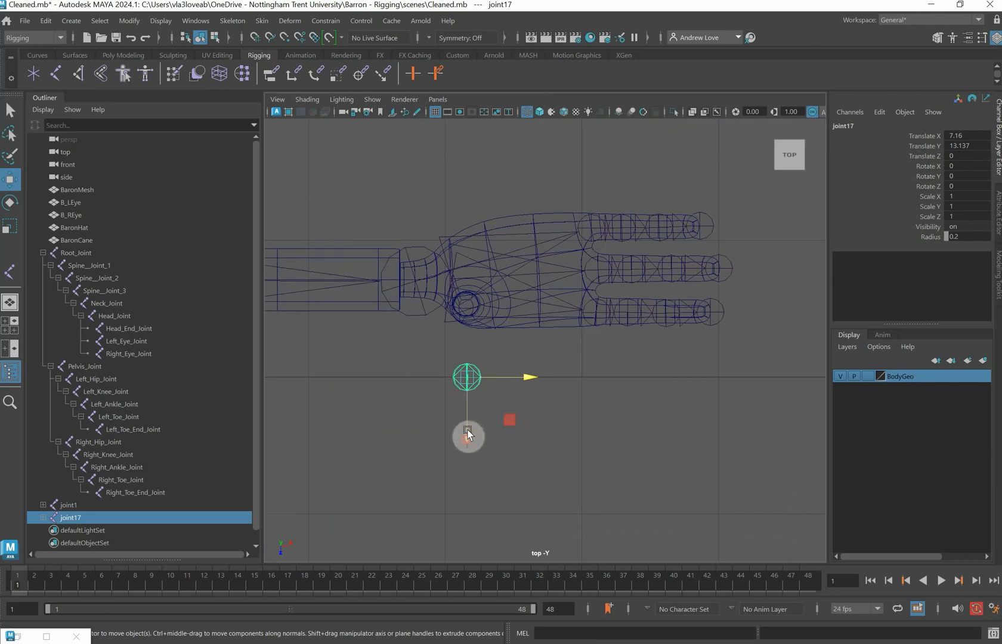
{"action": "left_click_drag", "start_coordinate": [468, 431], "coordinate": [470, 370]}
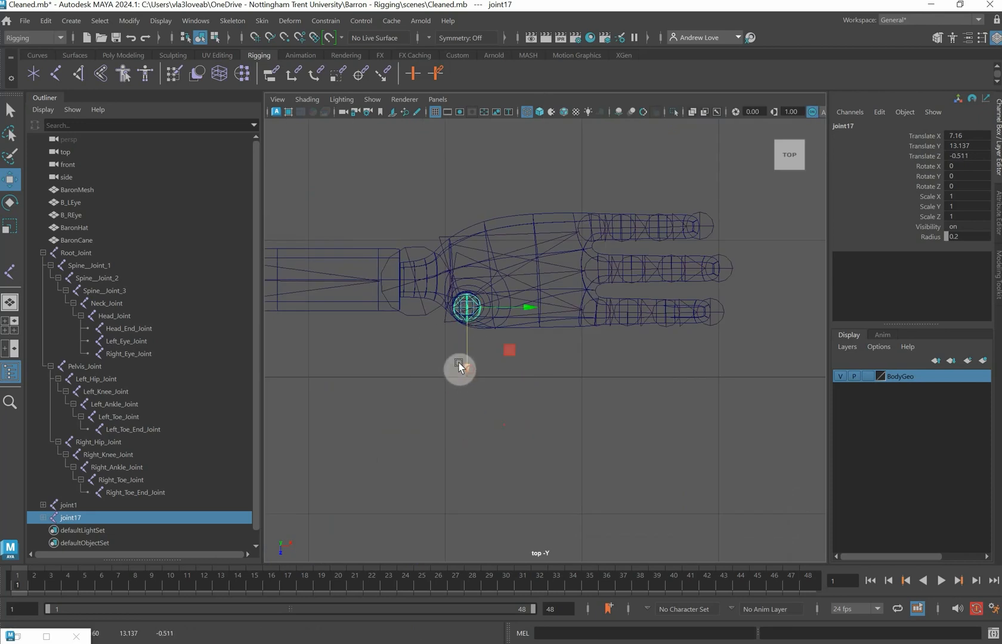
{"action": "left_click", "coordinate": [414, 247], "text": "shift"}
{"action": "key", "text": "p"}
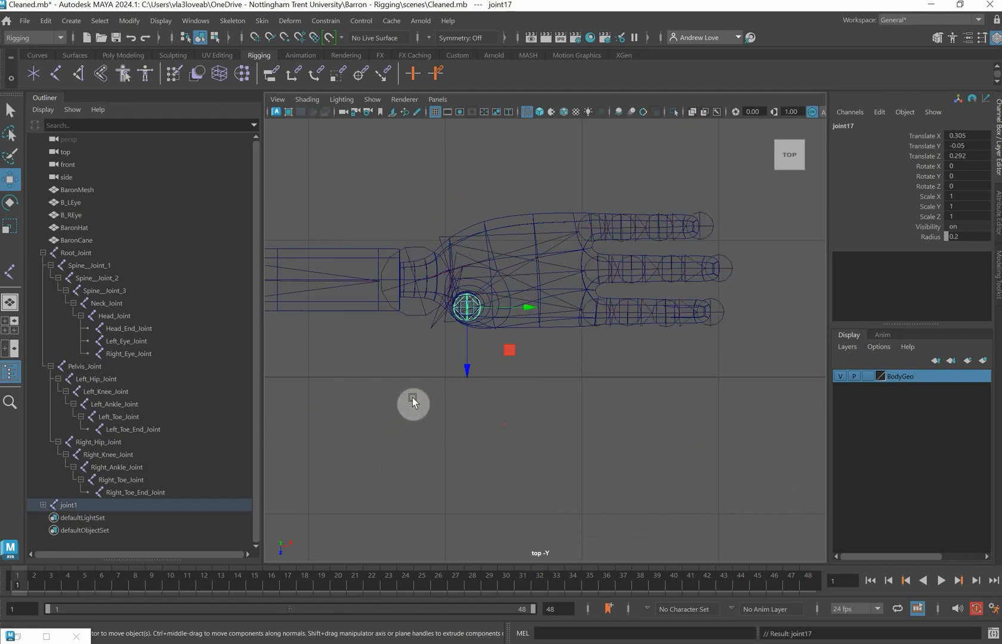
Parent the left arm chain's first joint, joint1, to Spine__Joint_3.
{"action": "key", "text": "space"}
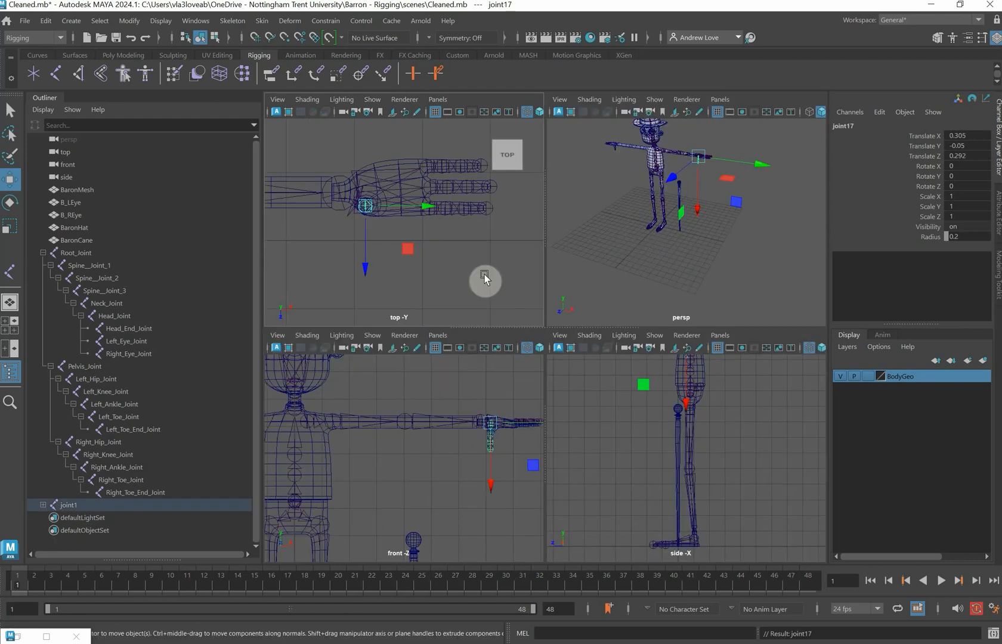
{"action": "left_click", "coordinate": [304, 425]}
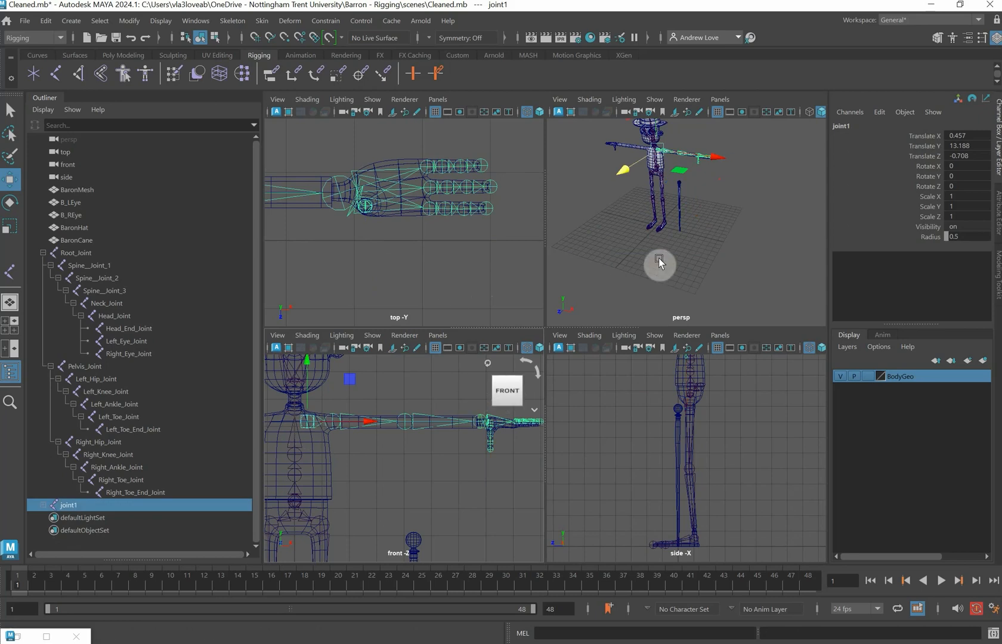
{"action": "key", "text": "space"}
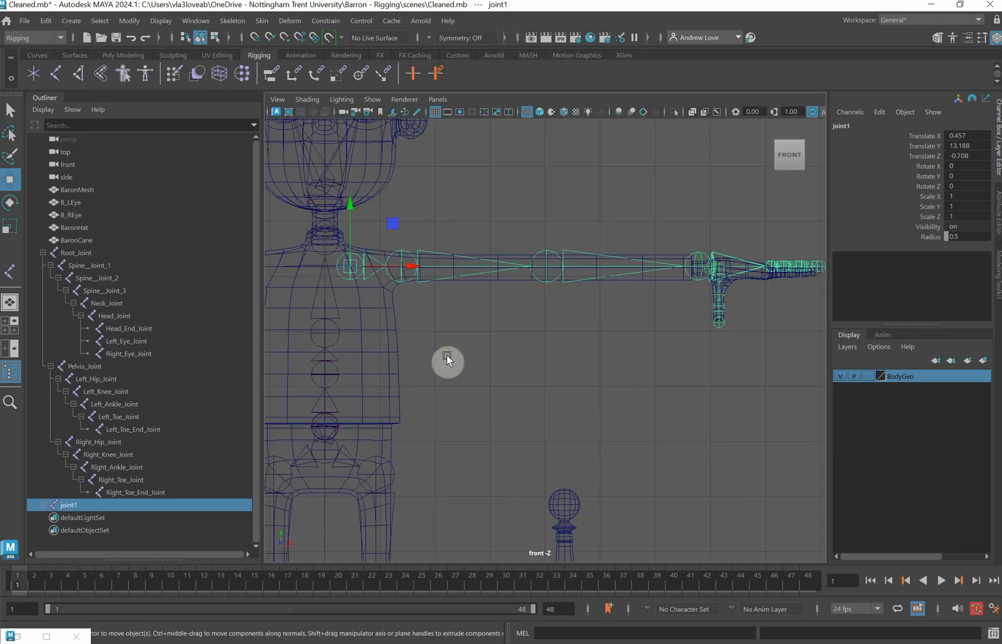
{"action": "middle_click_drag", "start_coordinate": [425, 375], "coordinate": [603, 356], "text": "alt"}
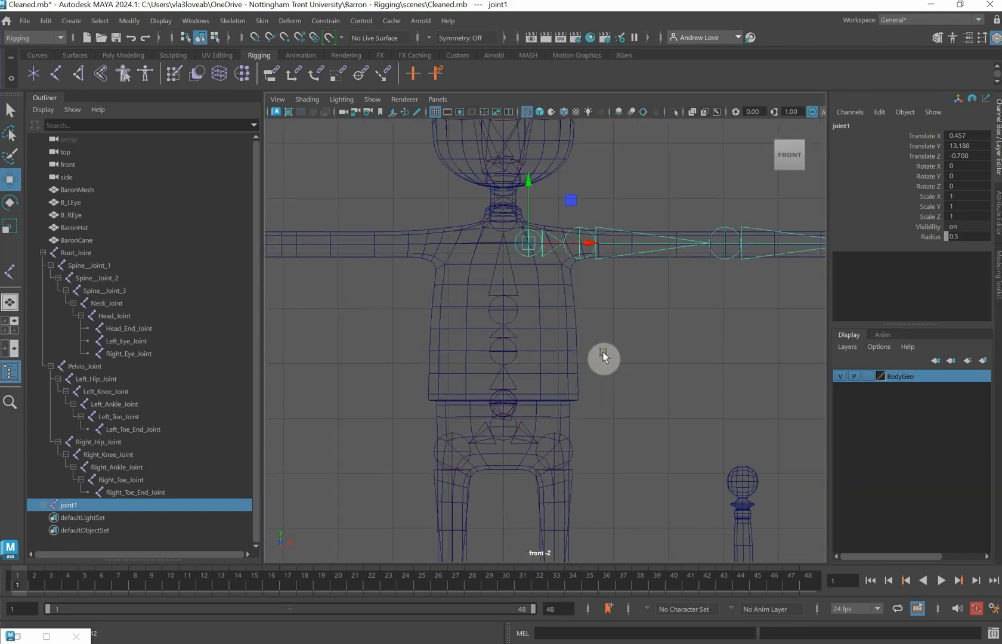
{"action": "left_click", "coordinate": [512, 316], "text": "shift"}
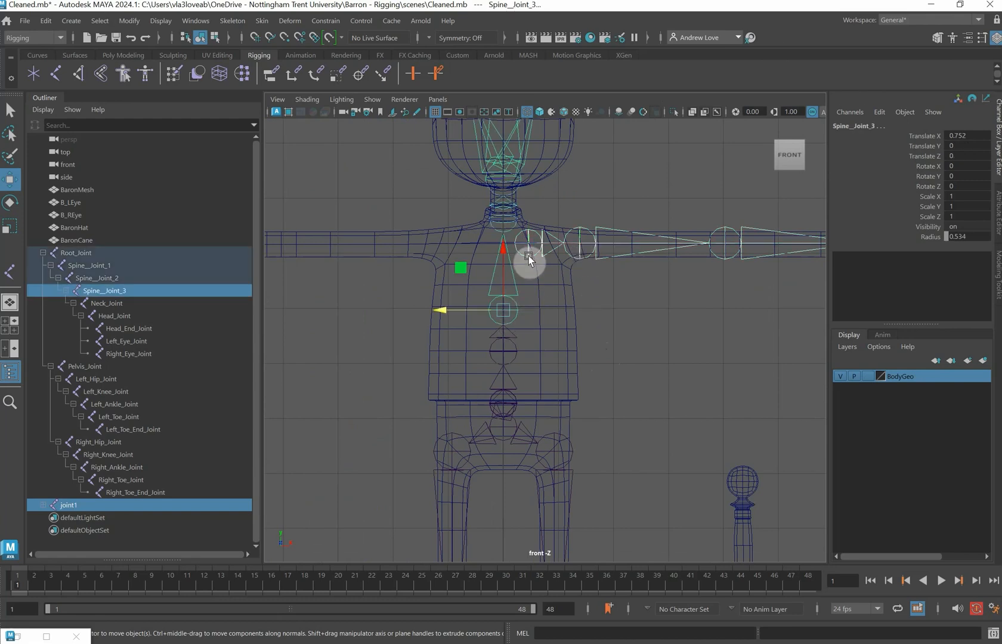
{"action": "key", "text": "p"}
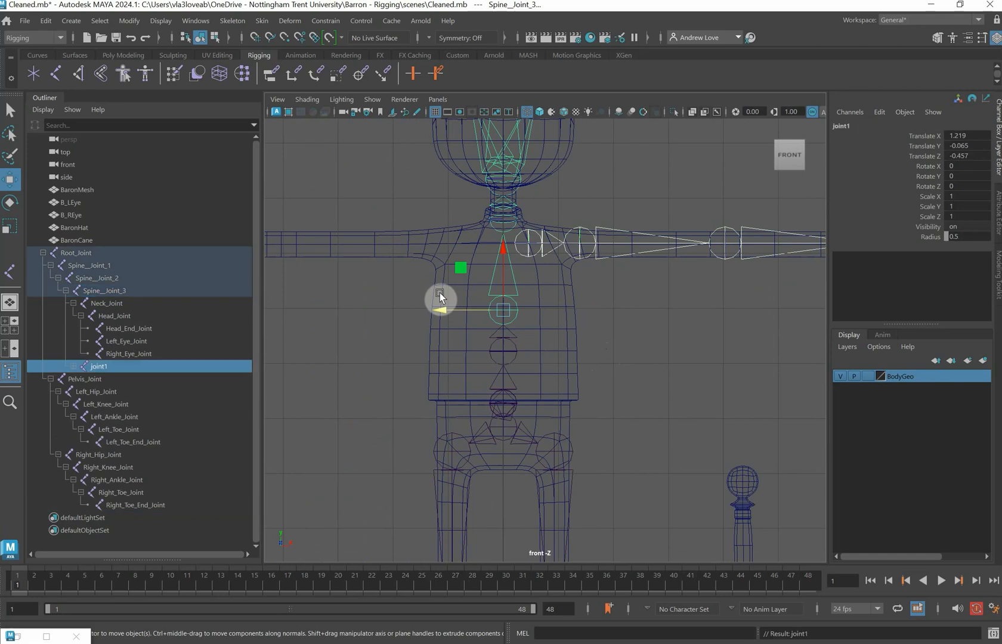
Expand the arm hierarchy under Spine__Joint_3 and rename its first joint, joint1, to Left_Clavicle_Joint.
{"action": "left_click", "coordinate": [74, 367]}
{"action": "scroll", "coordinate": [171, 331], "scroll_direction": "down", "scroll_amount": 3}
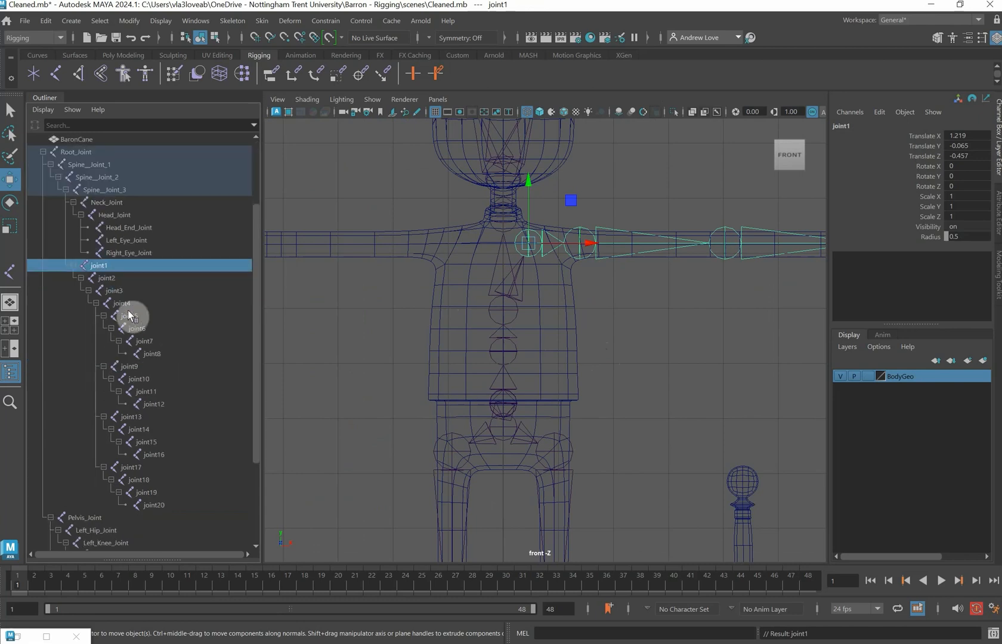
{"action": "double_click", "coordinate": [100, 268]}
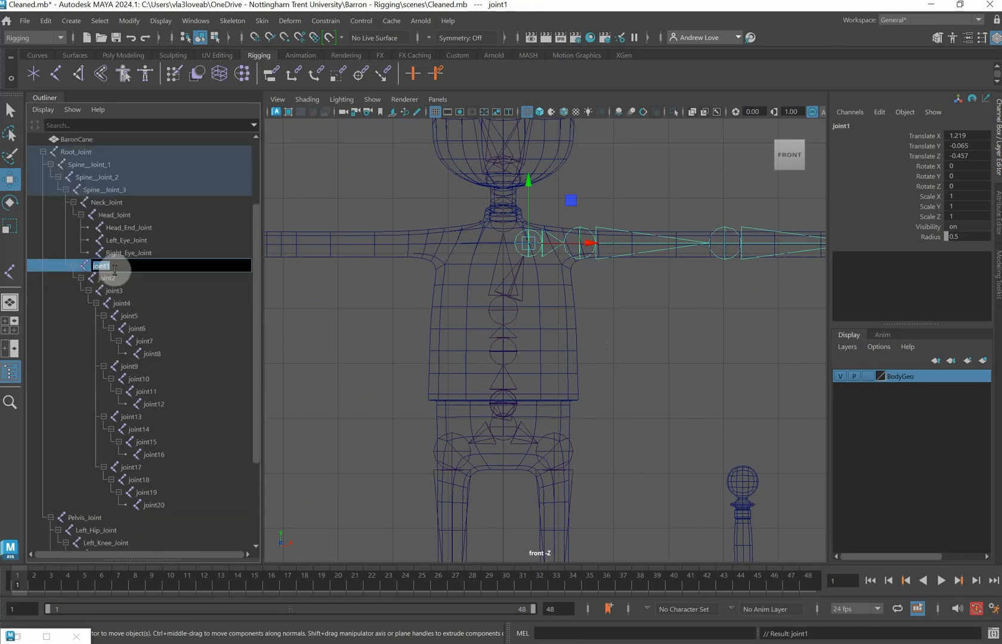
{"action": "type", "text": "Left_Hip_Joint"}
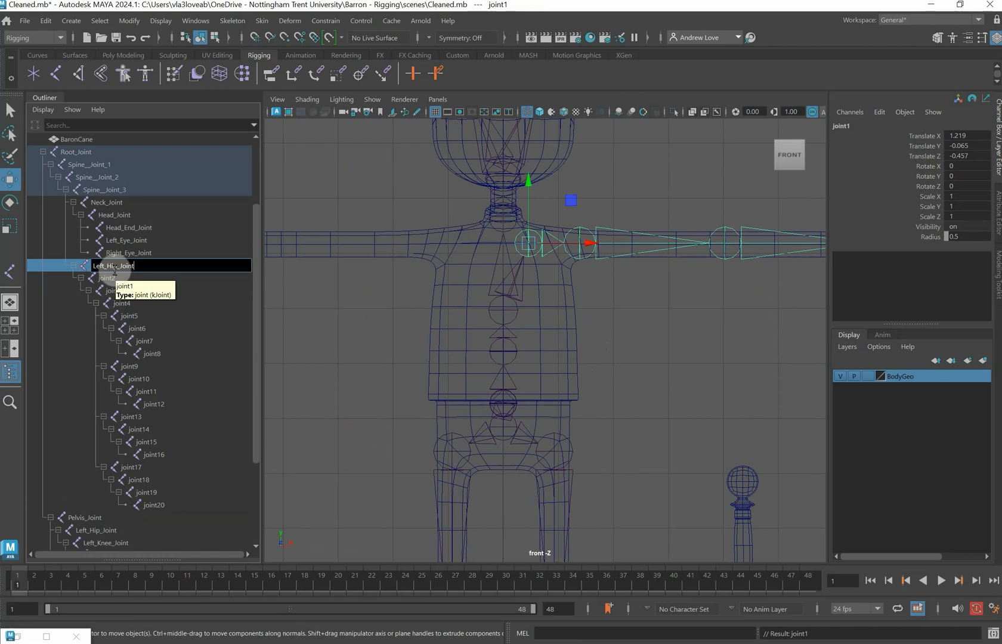
{"action": "left_click", "coordinate": [116, 266]}
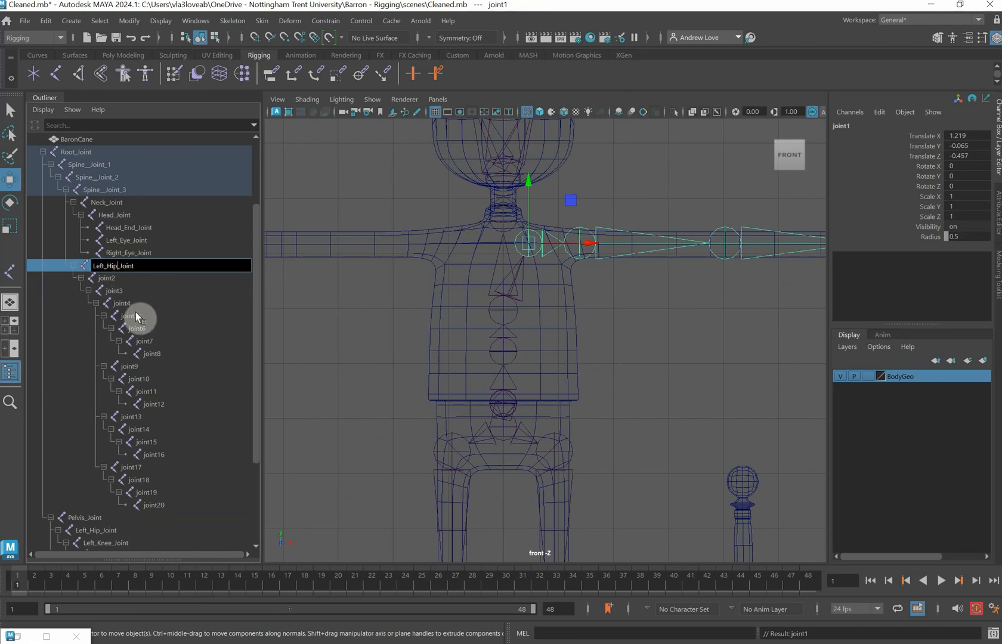
{"action": "key", "text": "BackSpace"}
{"action": "key", "text": "BackSpace"}
{"action": "key", "text": "BackSpace"}
{"action": "type", "text": "Clac"}
{"action": "key", "text": "BackSpace"}
{"action": "type", "text": "vicle"}
Rename joint2, directly below the clavicle joint, to Left_Shoulder_Joint.
{"action": "left_click", "coordinate": [113, 278]}
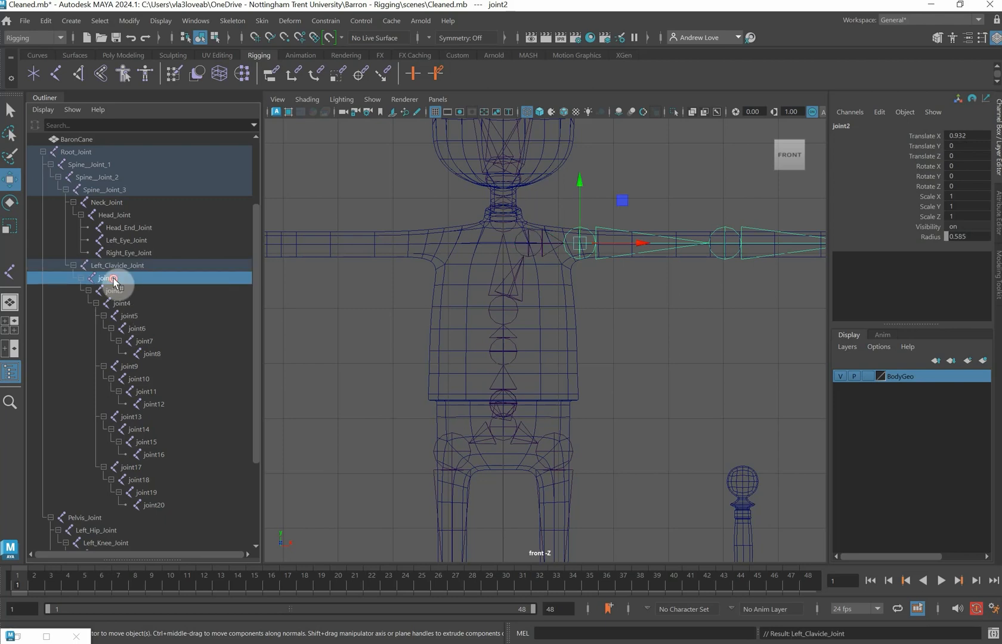
{"action": "double_click", "coordinate": [113, 278]}
{"action": "type", "text": "Left_Hip_Joint"}
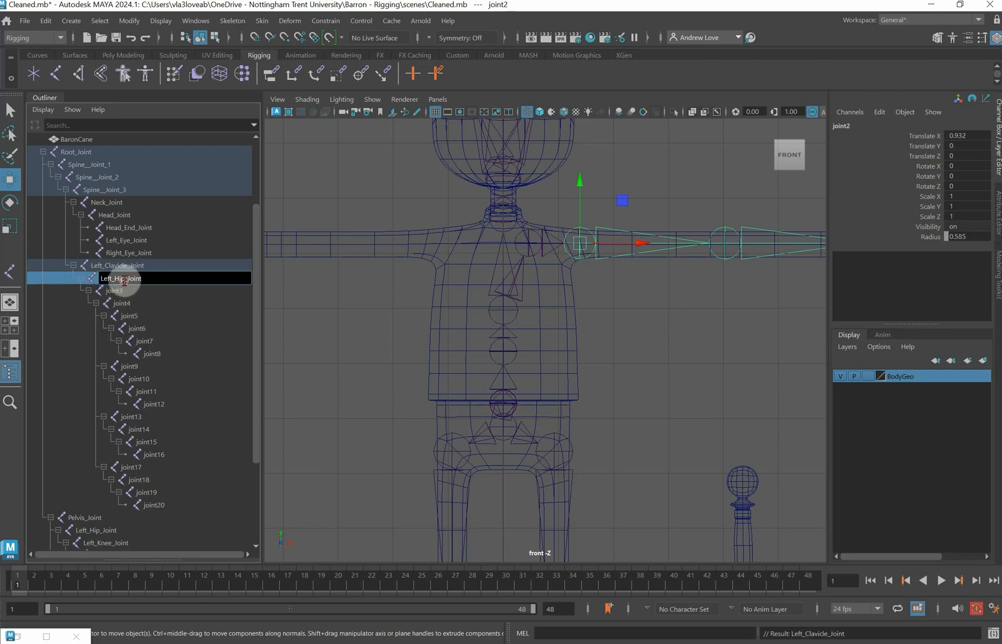
{"action": "key", "text": "BackSpace"}
{"action": "key", "text": "BackSpace"}
{"action": "key", "text": "BackSpace"}
{"action": "key", "text": "BackSpace"}
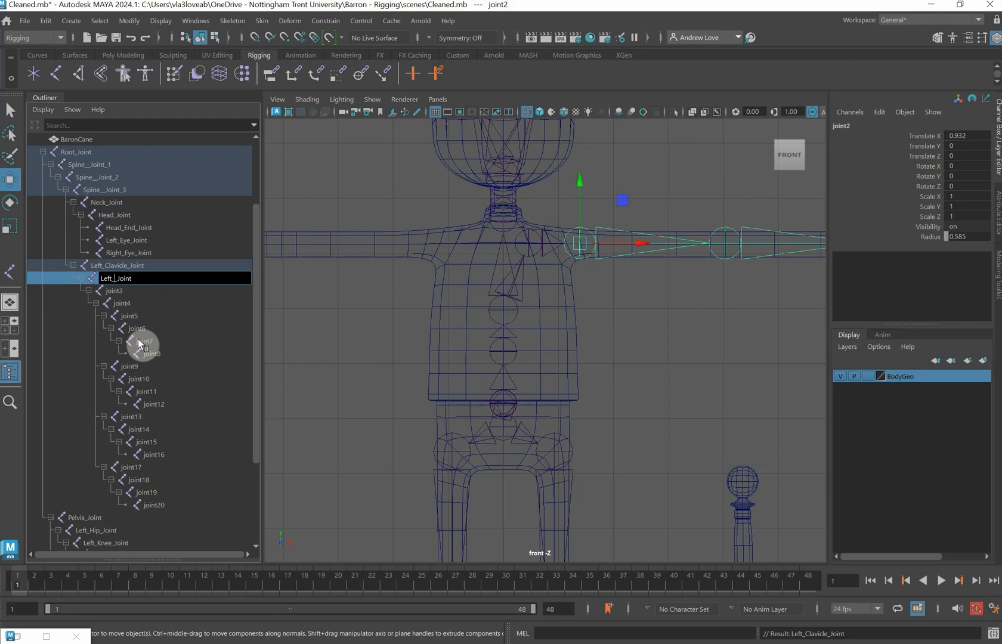
{"action": "type", "text": "Shoulder"}
Rename joint3, directly below the shoulder joint, to Left_Elbow_Joint and copy that name.
{"action": "double_click", "coordinate": [120, 291]}
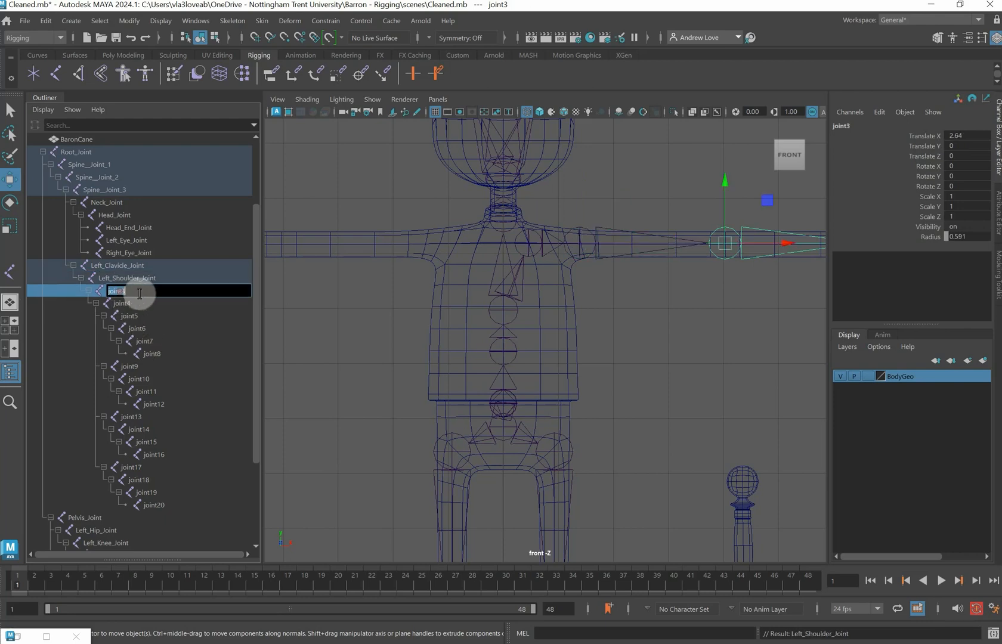
{"action": "left_click", "coordinate": [140, 293]}
{"action": "key", "text": "BackSpace"}
{"action": "key", "text": "BackSpace"}
{"action": "key", "text": "BackSpace"}
{"action": "key", "text": "BackSpace"}
{"action": "key", "text": "BackSpace"}
{"action": "key", "text": "BackSpace"}
{"action": "type", "text": "Left_Elbow_Joint"}
{"action": "left_click_drag", "start_coordinate": [156, 293], "coordinate": [104, 297]}
{"action": "key", "text": "ctrl+c"}
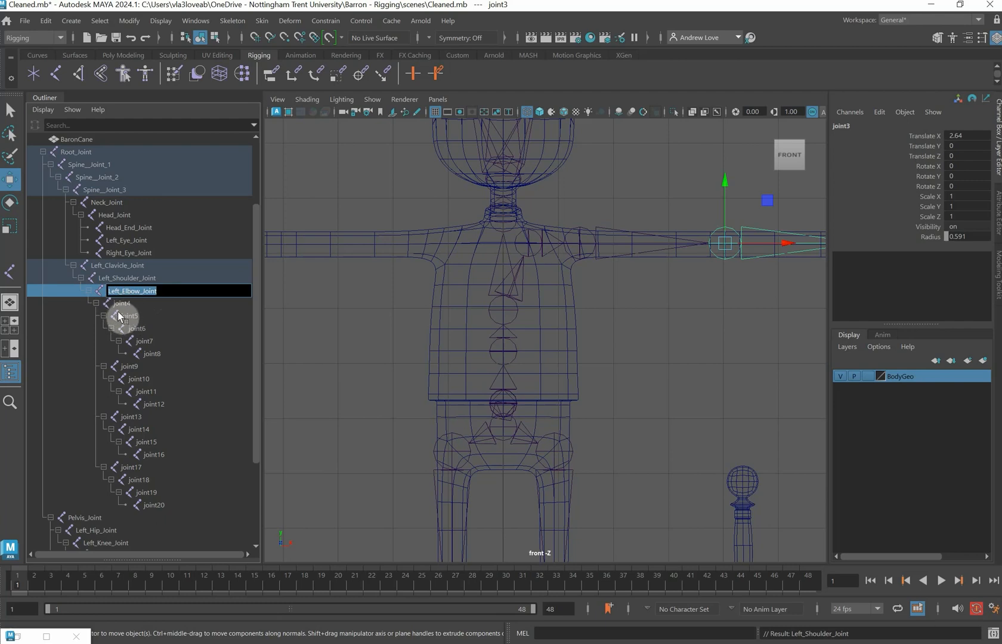
Rename joint4, directly below Left_Elbow_Joint, to Left_Wrist_Joint.
{"action": "left_click", "coordinate": [118, 308]}
{"action": "key", "text": "a"}
{"action": "scroll", "coordinate": [569, 280], "scroll_direction": "up", "scroll_amount": 2}
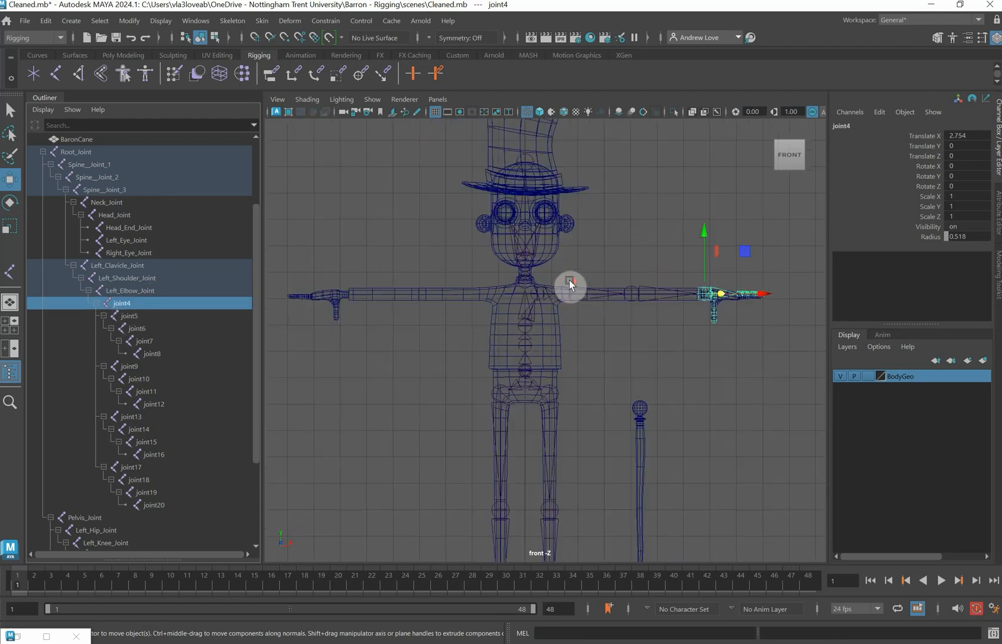
{"action": "double_click", "coordinate": [127, 304]}
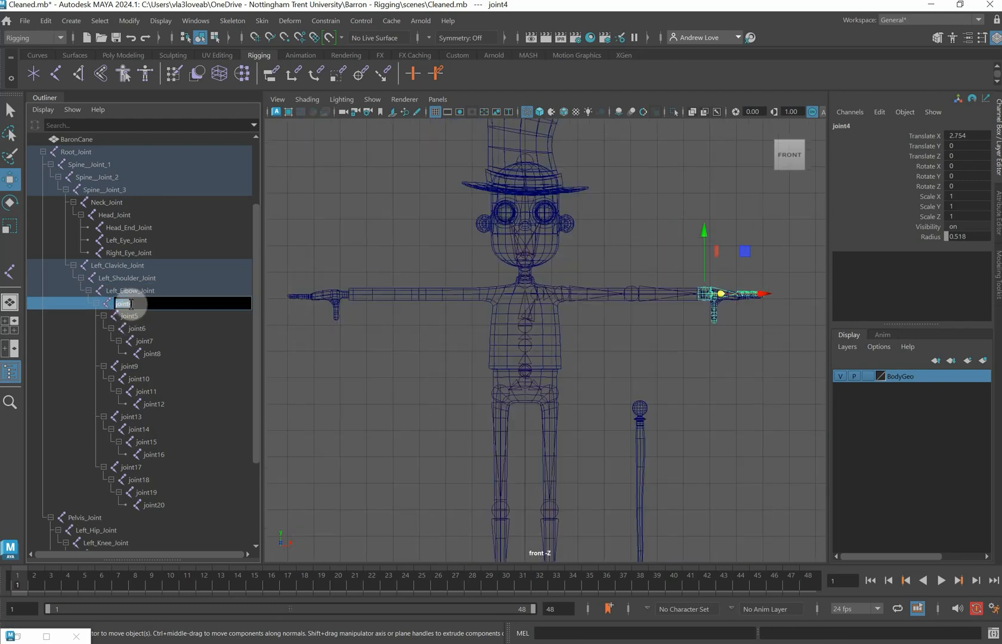
{"action": "key", "text": "ctrl+v"}
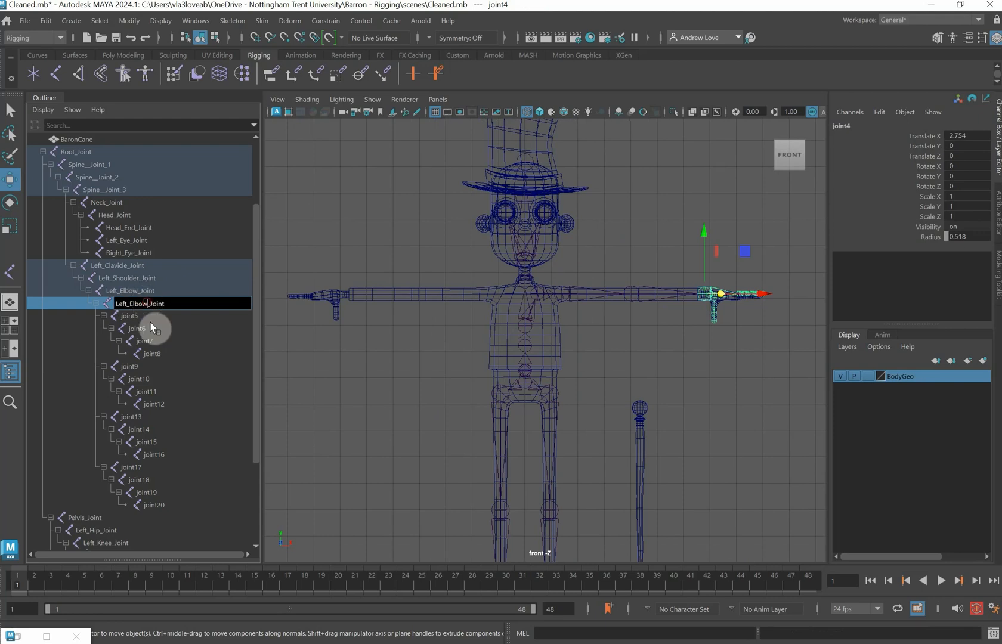
{"action": "key", "text": "Left"}
{"action": "key", "text": "Left"}
{"action": "key", "text": "Left"}
{"action": "key", "text": "Left"}
{"action": "key", "text": "Left"}
{"action": "key", "text": "Left"}
{"action": "key", "text": "BackSpace"}
{"action": "key", "text": "BackSpace"}
{"action": "key", "text": "BackSpace"}
{"action": "key", "text": "BackSpace"}
{"action": "key", "text": "BackSpace"}
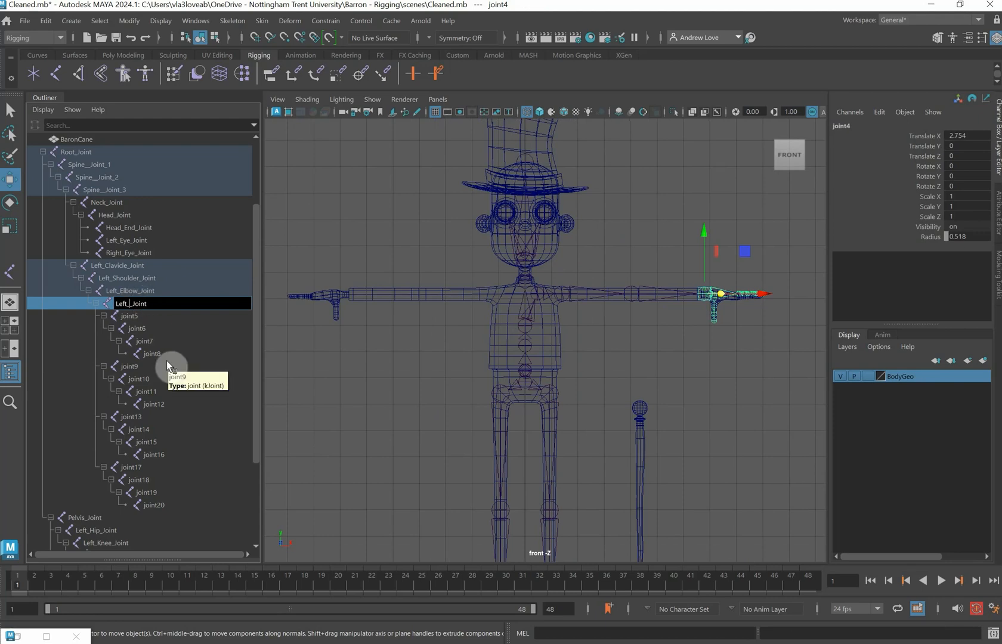
{"action": "type", "text": "Wrist"}
Rename joint5, the first finger joint directly below the wrist joint, to Left_Pinkt_Joint.
{"action": "double_click", "coordinate": [131, 316]}
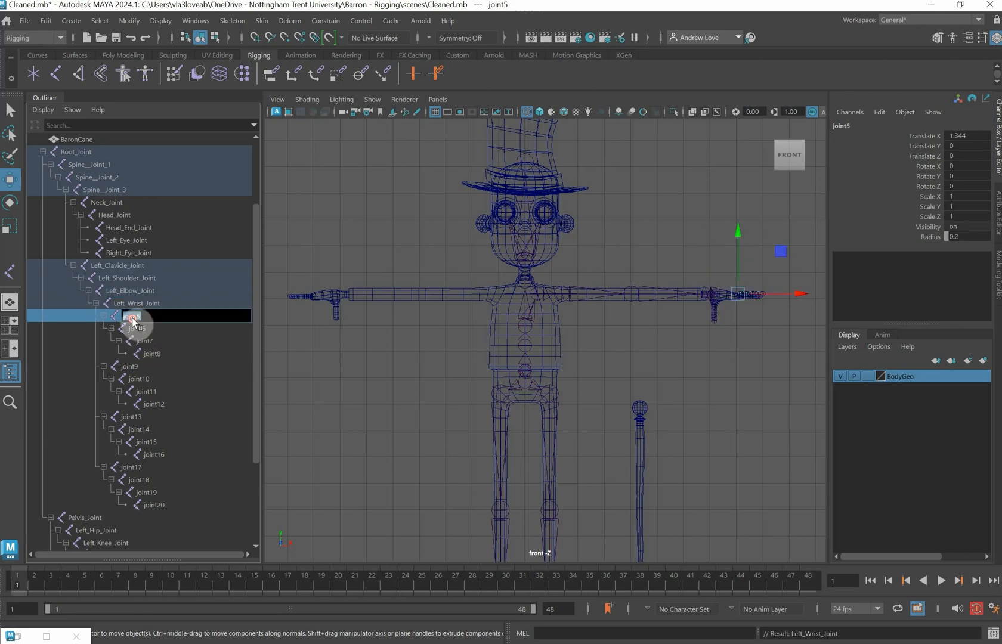
{"action": "key", "text": "ctrl+v"}
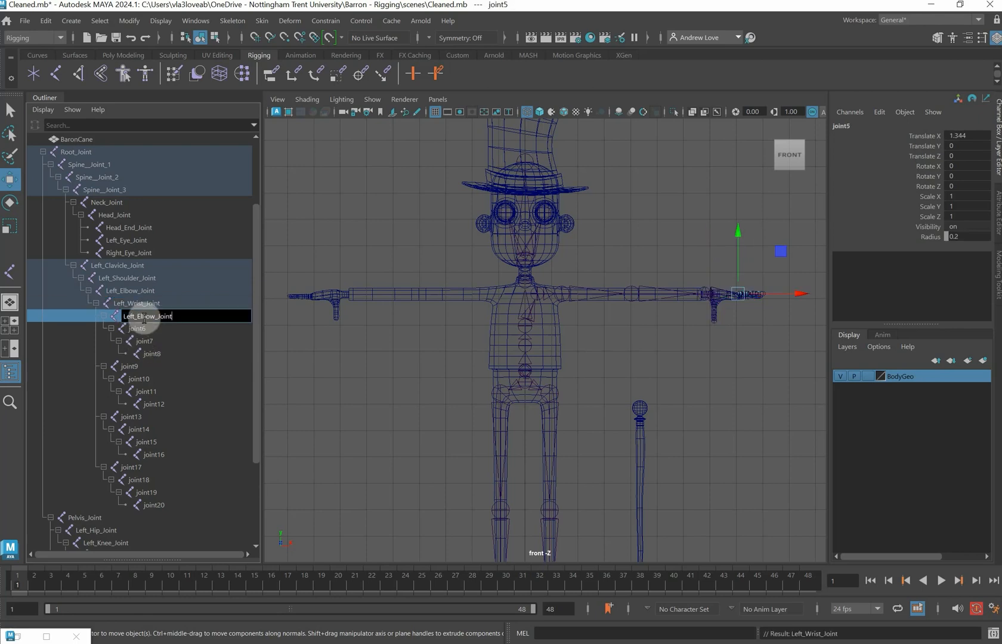
{"action": "double_click", "coordinate": [152, 318]}
{"action": "key", "text": "ctrl+c"}
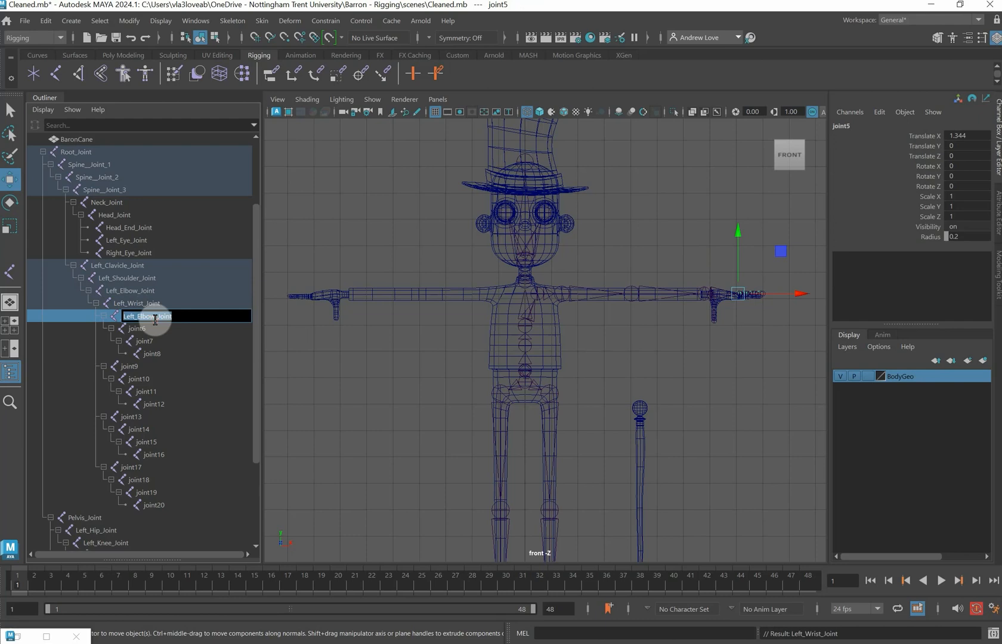
{"action": "key", "text": "BackSpace"}
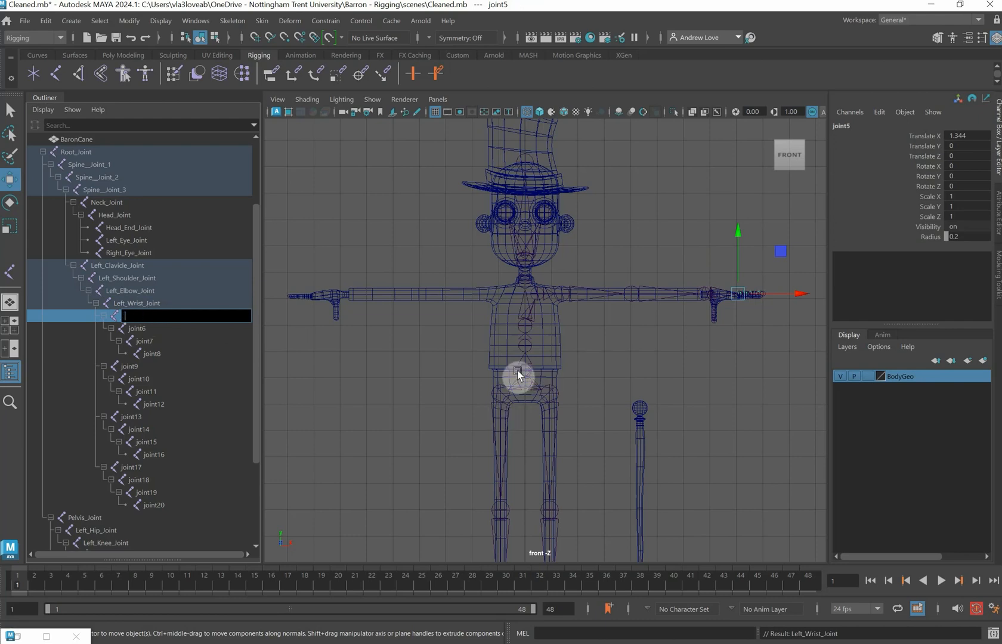
{"action": "key", "text": "ctrl+v"}
{"action": "key", "text": "BackSpace"}
{"action": "key", "text": "BackSpace"}
{"action": "key", "text": "BackSpace"}
{"action": "key", "text": "BackSpace"}
{"action": "type", "text": "Pin"}
{"action": "key", "text": "Return"}
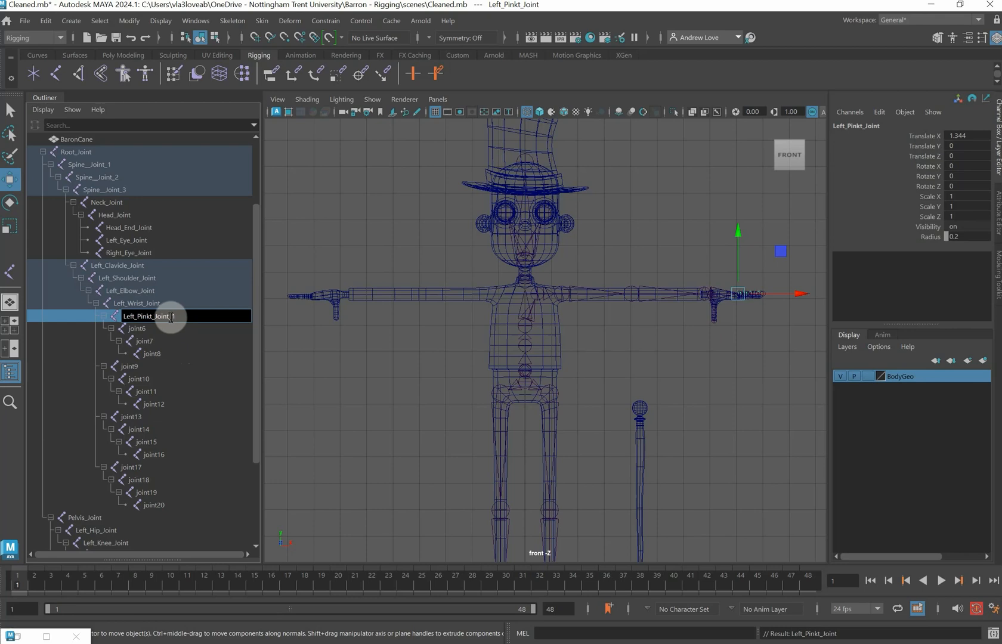
Correct the first pinky joint's name to Left_Pinky_Joint_1 and copy the Left_Pinky_Joint_ part of it.
{"action": "left_click_drag", "start_coordinate": [172, 317], "coordinate": [122, 317]}
{"action": "left_click", "coordinate": [152, 318]}
{"action": "type", "text": "y"}
{"action": "left_click_drag", "start_coordinate": [172, 317], "coordinate": [122, 316]}
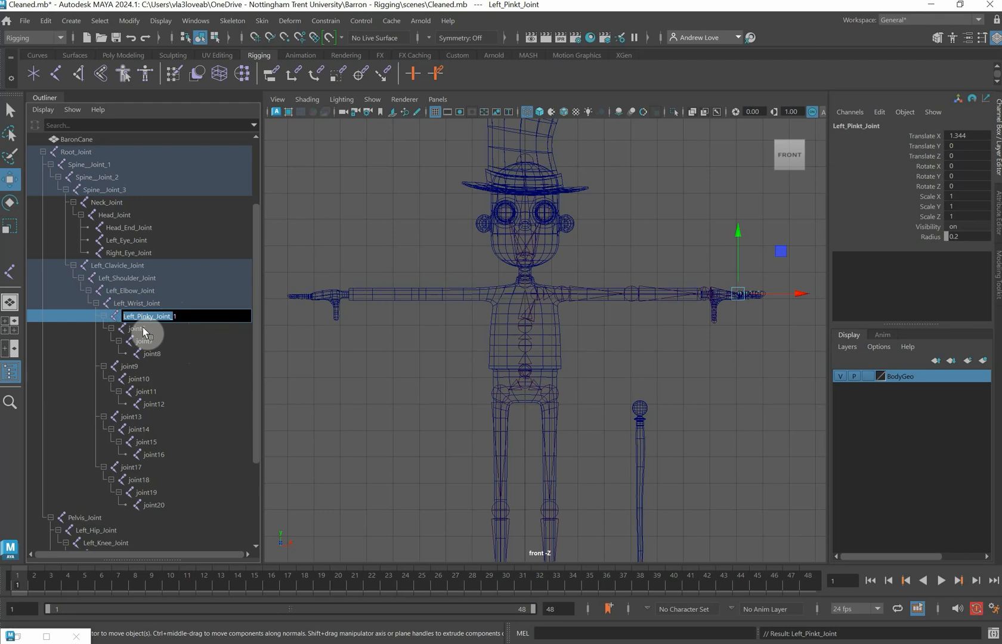
{"action": "key", "text": "BackSpace"}
{"action": "key", "text": "ctrl+z"}
{"action": "key", "text": "ctrl+c"}
{"action": "left_click", "coordinate": [421, 408]}
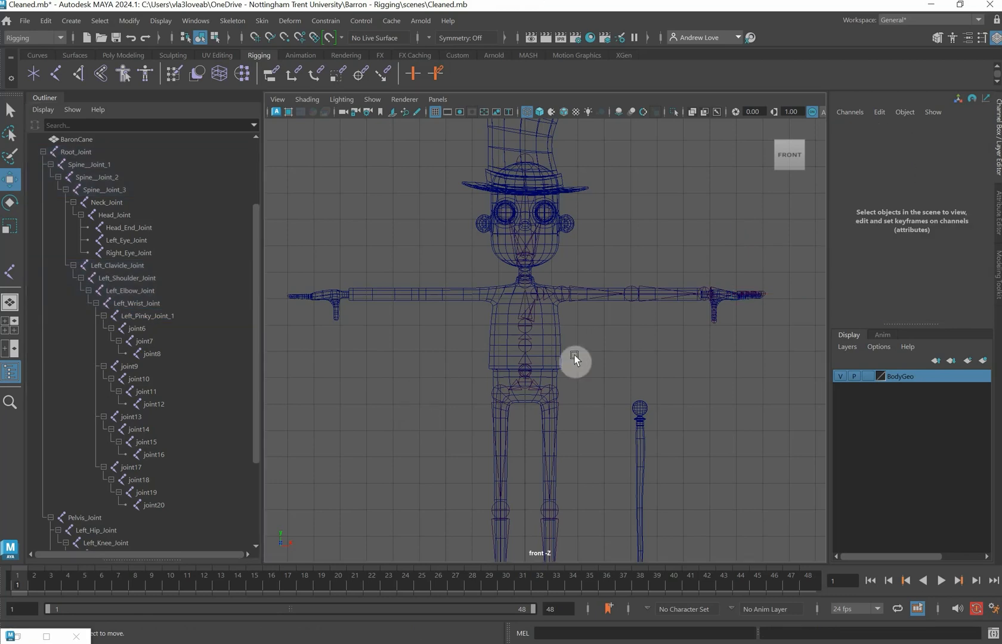
Select the second pinky joint, joint6, in the top view and rename it to Left_Pinky_Joint_2.
{"action": "key", "text": "space"}
{"action": "key", "text": "space"}
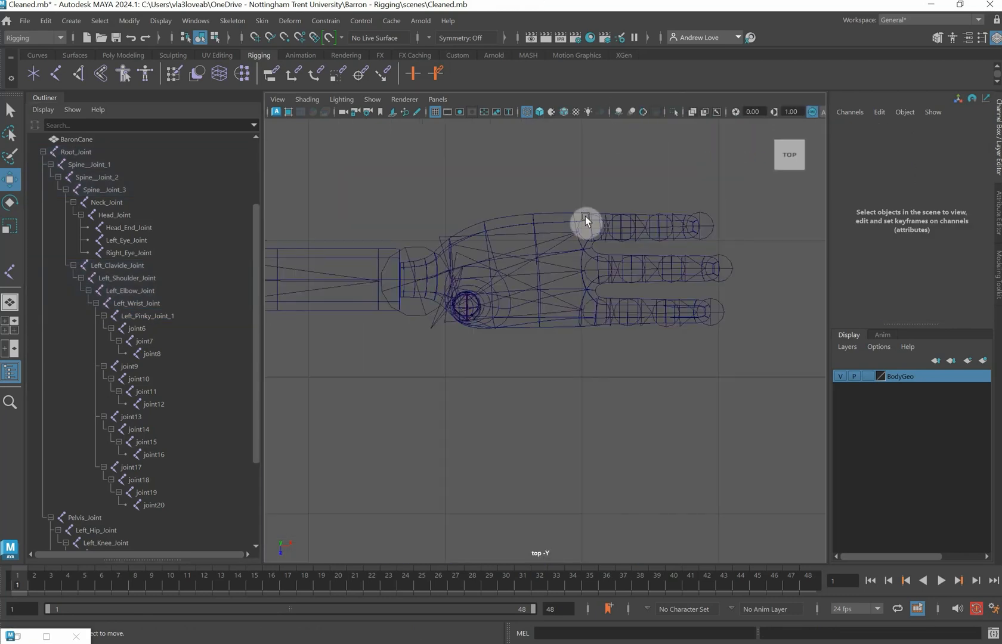
{"action": "left_click", "coordinate": [625, 217]}
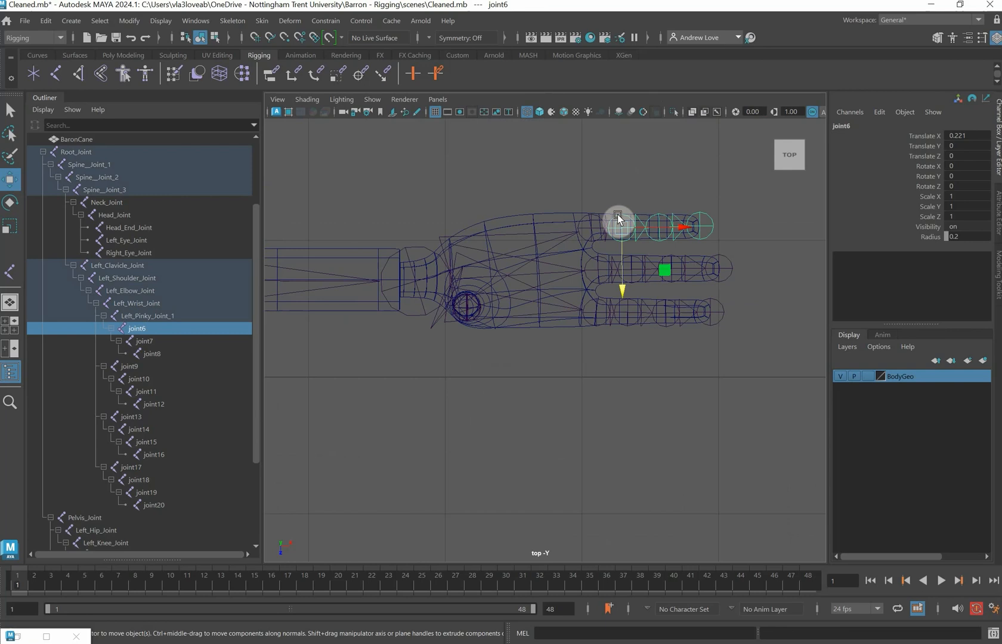
{"action": "double_click", "coordinate": [141, 330]}
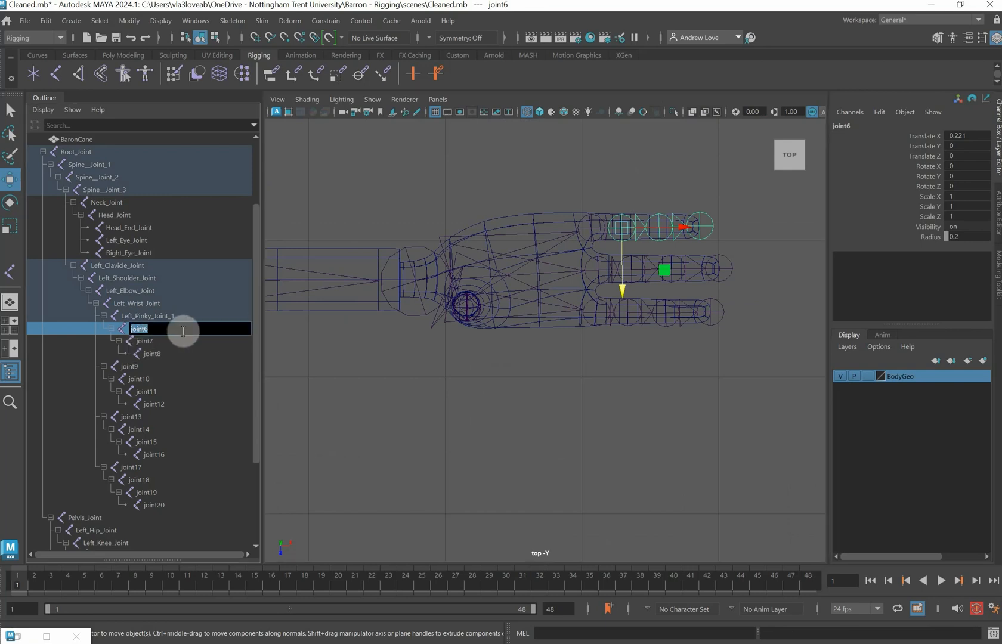
{"action": "type", "text": "Left_Pinky_Joint_"}
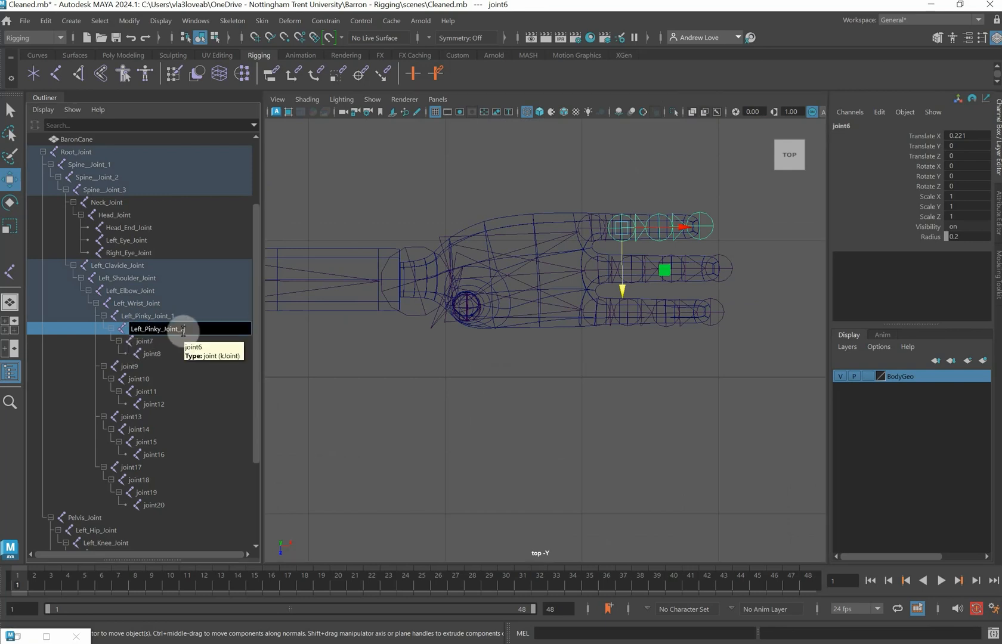
{"action": "type", "text": "2"}
Rename the last two pinky joints, joint7 to Left_Pinky_Joint_3 and joint8 to Left_Pinky_Joint_End.
{"action": "double_click", "coordinate": [146, 341]}
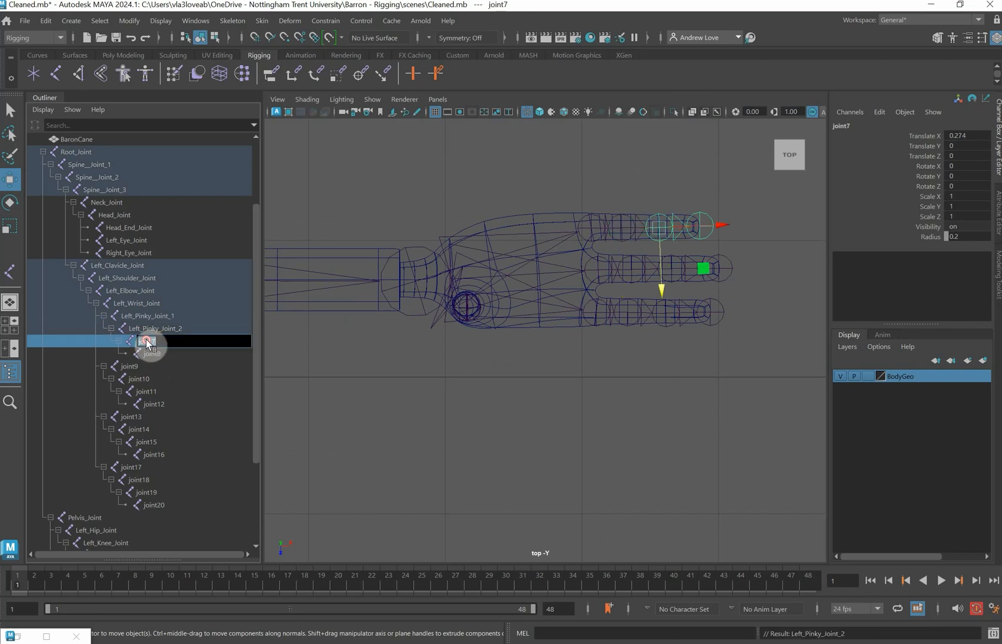
{"action": "type", "text": "Left_Pinky_Joint_3"}
{"action": "double_click", "coordinate": [153, 355]}
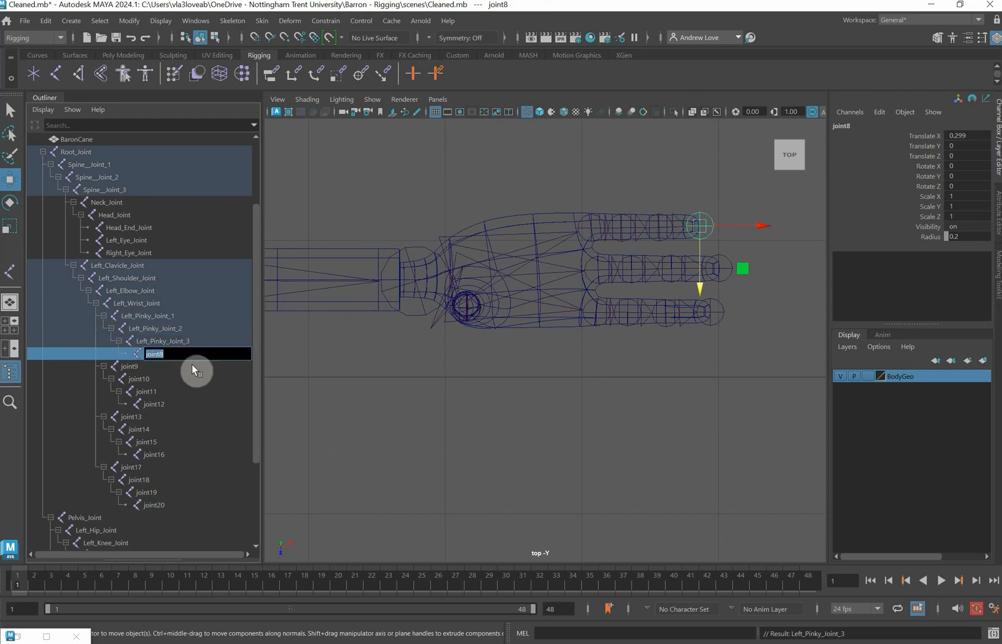
{"action": "key", "text": "ctrl+v"}
{"action": "type", "text": "End"}
Rename joint9, the middle finger's first joint, to Left_Middle_Joint_1 and copy the Left_Middle_Joint_ part of the name.
{"action": "double_click", "coordinate": [148, 367]}
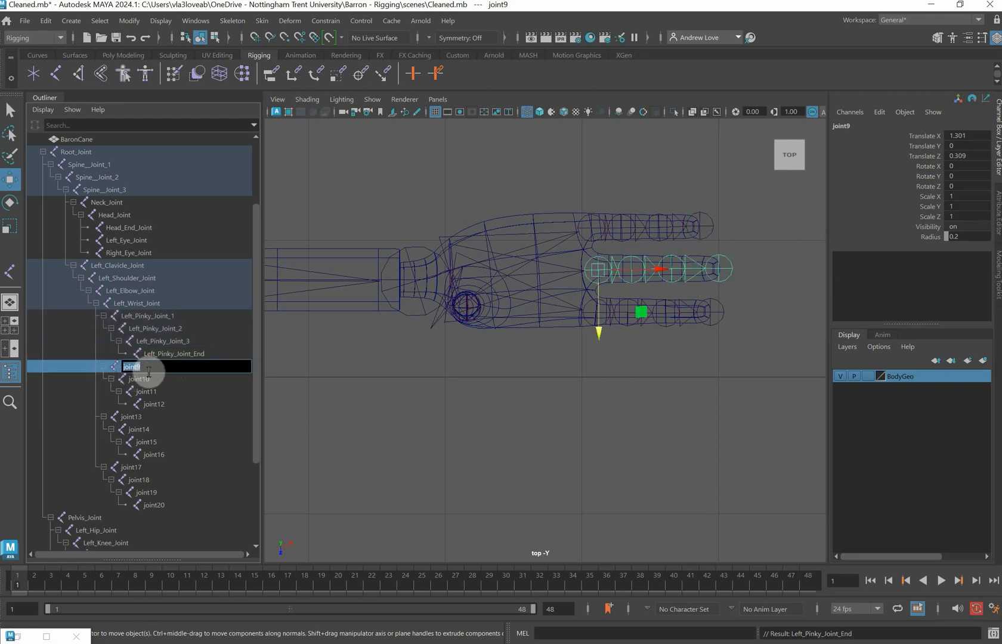
{"action": "key", "text": "ctrl+v"}
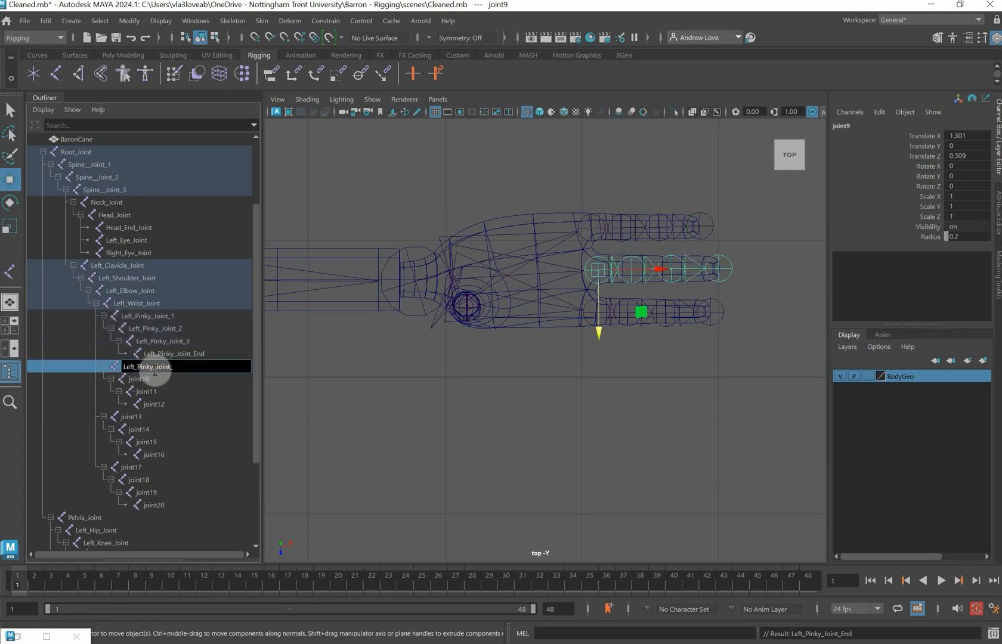
{"action": "left_click", "coordinate": [153, 370]}
{"action": "key", "text": "BackSpace"}
{"action": "key", "text": "BackSpace"}
{"action": "key", "text": "BackSpace"}
{"action": "key", "text": "BackSpace"}
{"action": "key", "text": "BackSpace"}
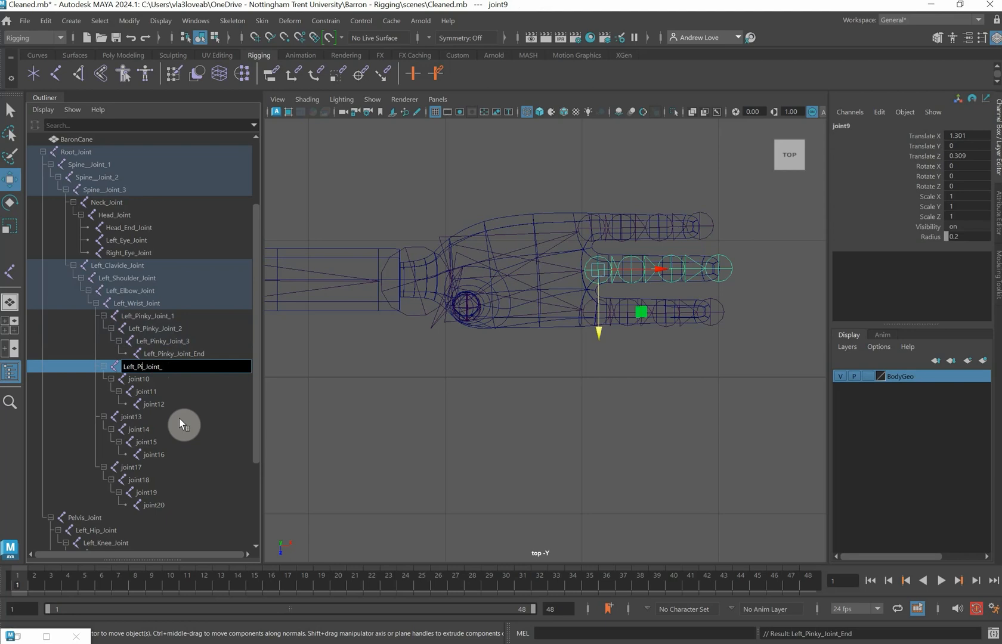
{"action": "type", "text": "Middle"}
{"action": "left_click", "coordinate": [182, 366]}
{"action": "type", "text": "1"}
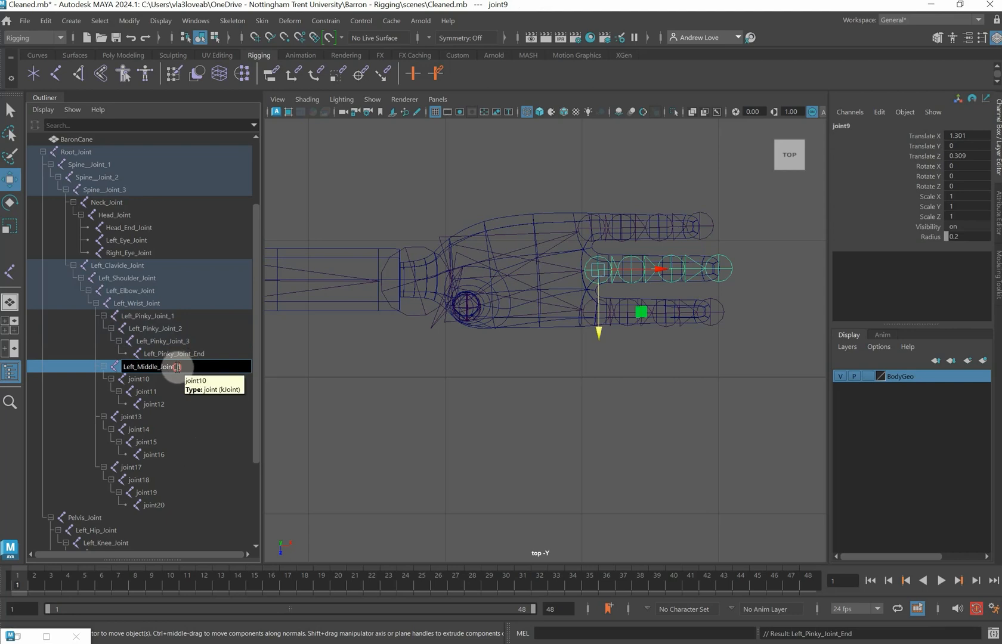
{"action": "left_click_drag", "start_coordinate": [177, 367], "coordinate": [112, 366]}
{"action": "key", "text": "ctrl+c"}
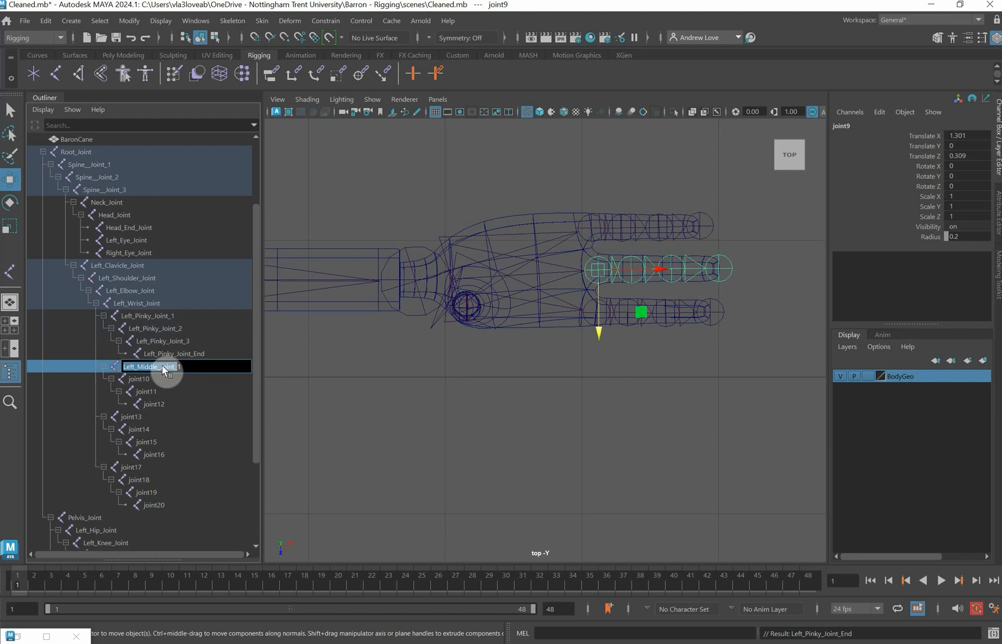
{"action": "key", "text": "Return"}
Rename joint10, directly below the first middle finger joint, to Left_Middle_Joint_2.
{"action": "double_click", "coordinate": [149, 378]}
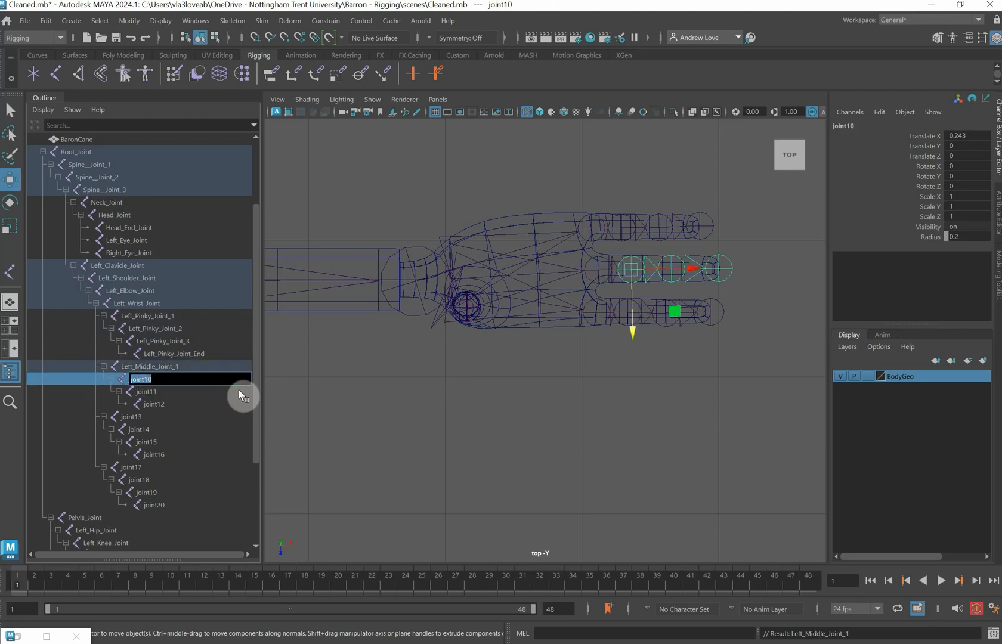
{"action": "key", "text": "ctrl+v"}
{"action": "type", "text": "2"}
{"action": "key", "text": "Return"}
Rename the last two middle finger joints, joint11 to Left_Middle_Joint_3 and joint12 to Left_Middle_Joint_End.
{"action": "double_click", "coordinate": [165, 390]}
{"action": "key", "text": "ctrl+v"}
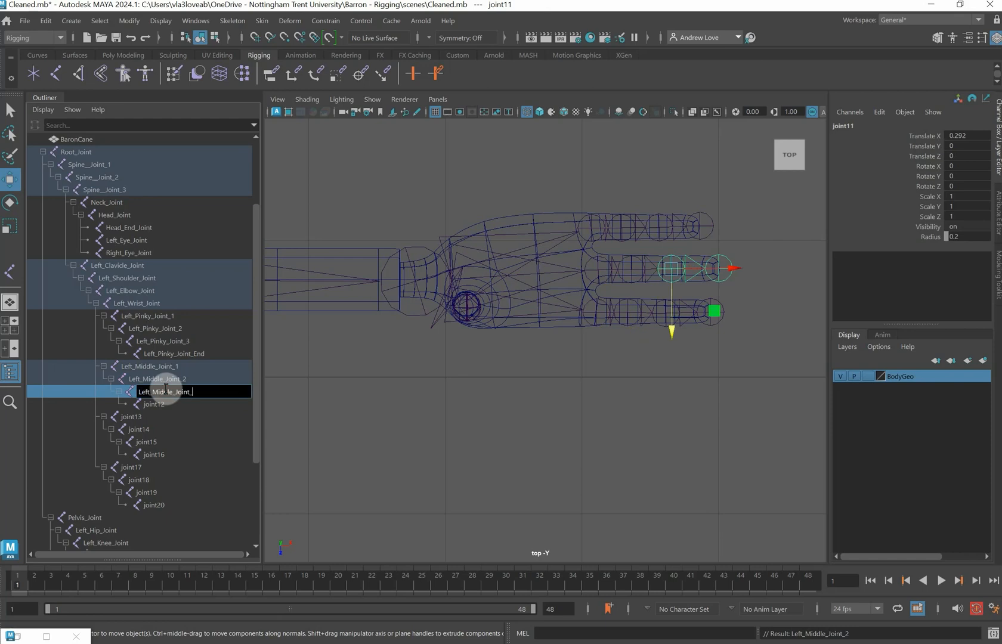
{"action": "type", "text": "3"}
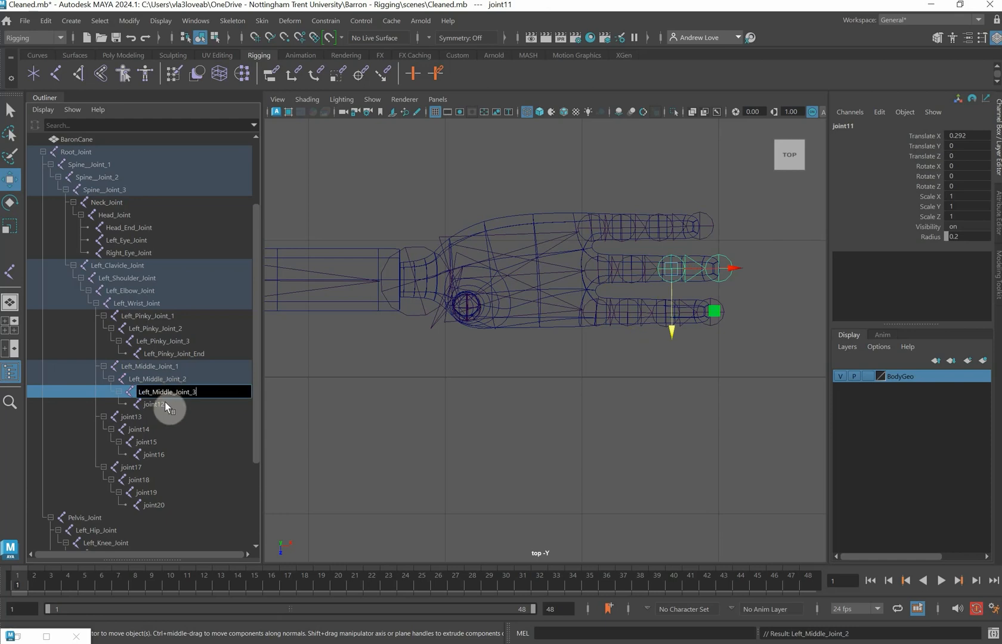
{"action": "key", "text": "Return"}
{"action": "double_click", "coordinate": [165, 404]}
{"action": "key", "text": "ctrl+v"}
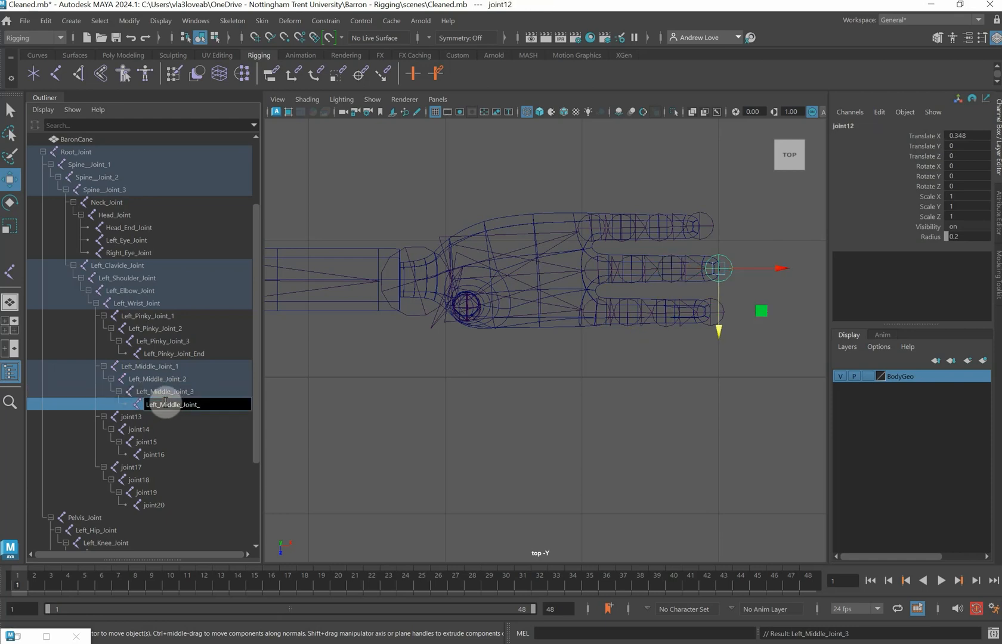
{"action": "type", "text": "End"}
Rename joint13, the index finger's first joint, to Left_Index_Joint_1 and copy the Left_Index_Joint_ part of the name.
{"action": "left_click", "coordinate": [144, 415]}
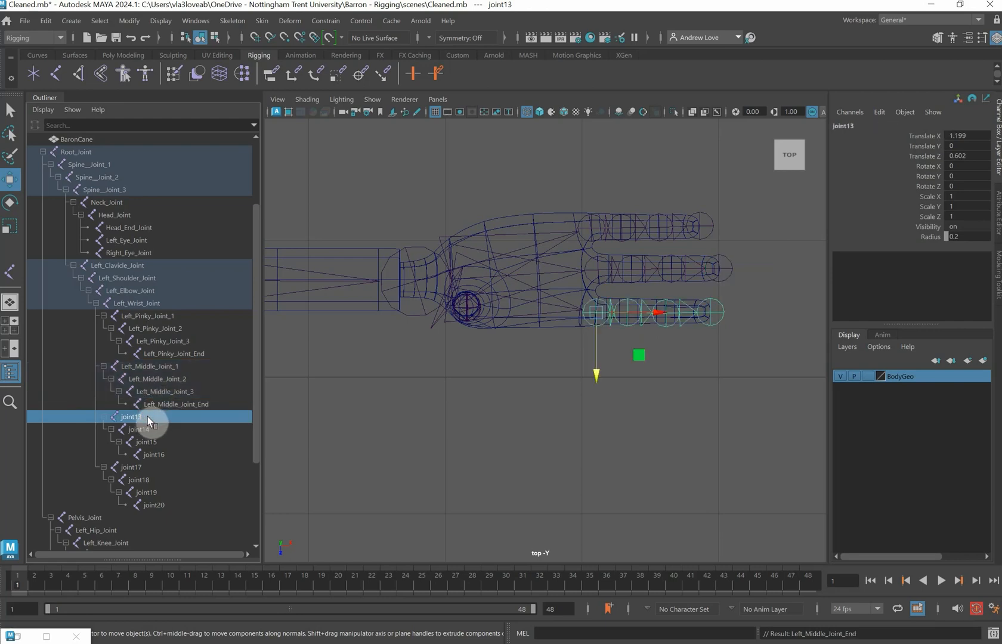
{"action": "double_click", "coordinate": [148, 416]}
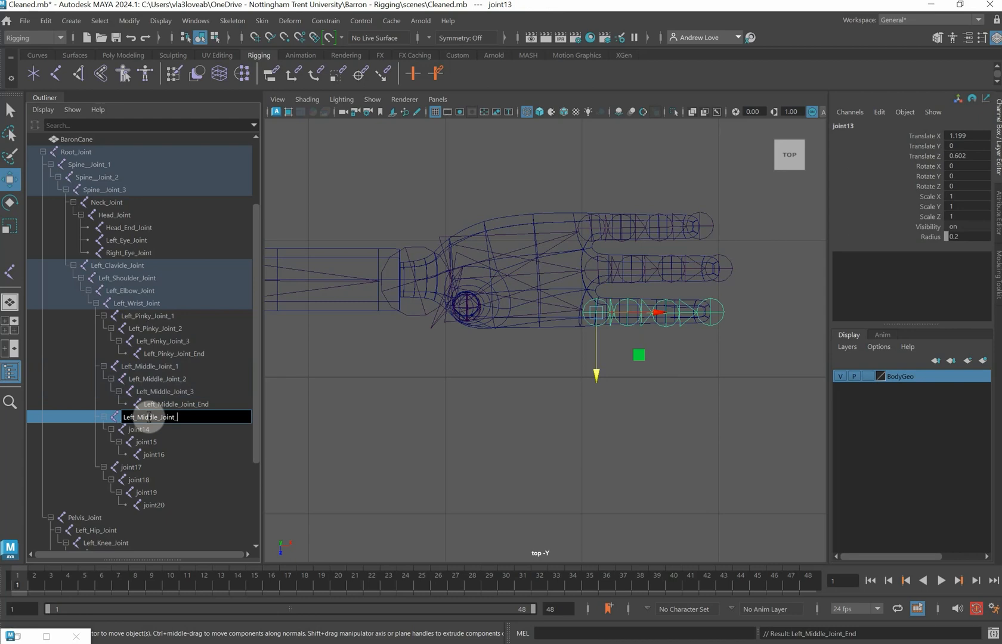
{"action": "left_click", "coordinate": [158, 418]}
{"action": "key", "text": "BackSpace"}
{"action": "key", "text": "BackSpace"}
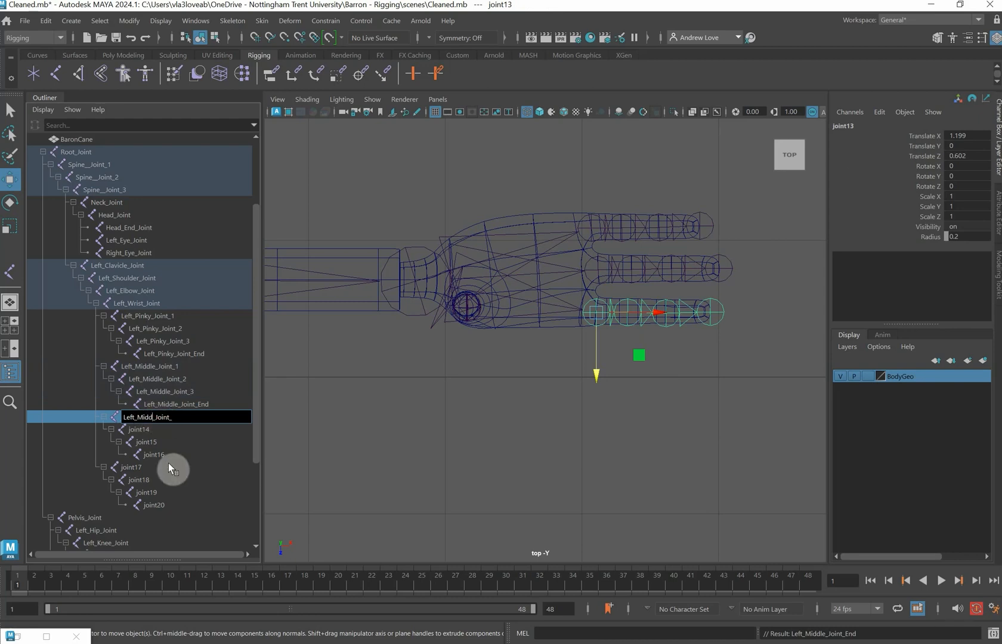
{"action": "key", "text": "BackSpace"}
{"action": "key", "text": "BackSpace"}
{"action": "key", "text": "BackSpace"}
{"action": "key", "text": "BackSpace"}
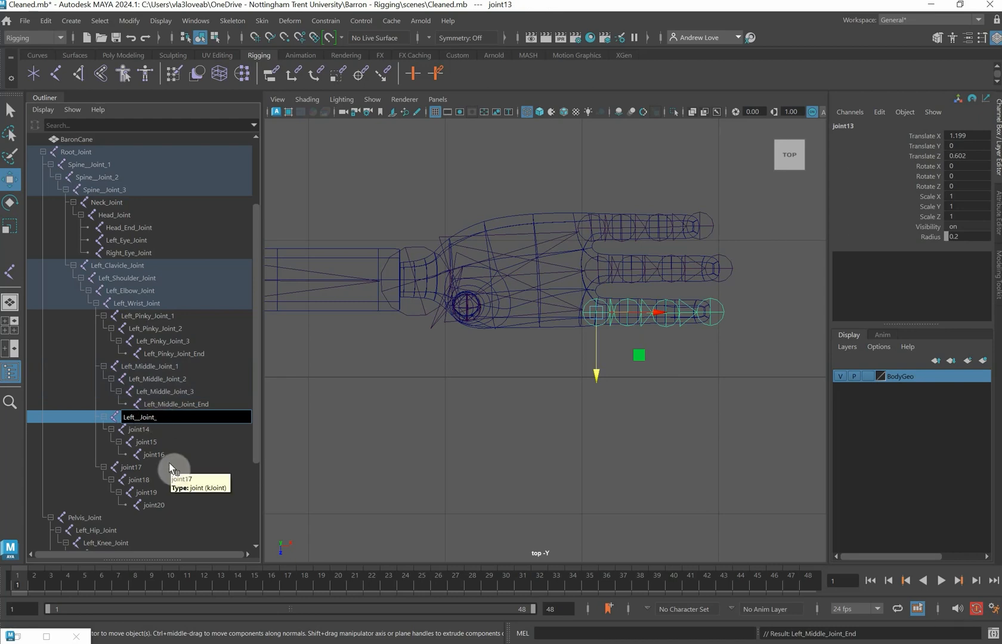
{"action": "type", "text": "Index"}
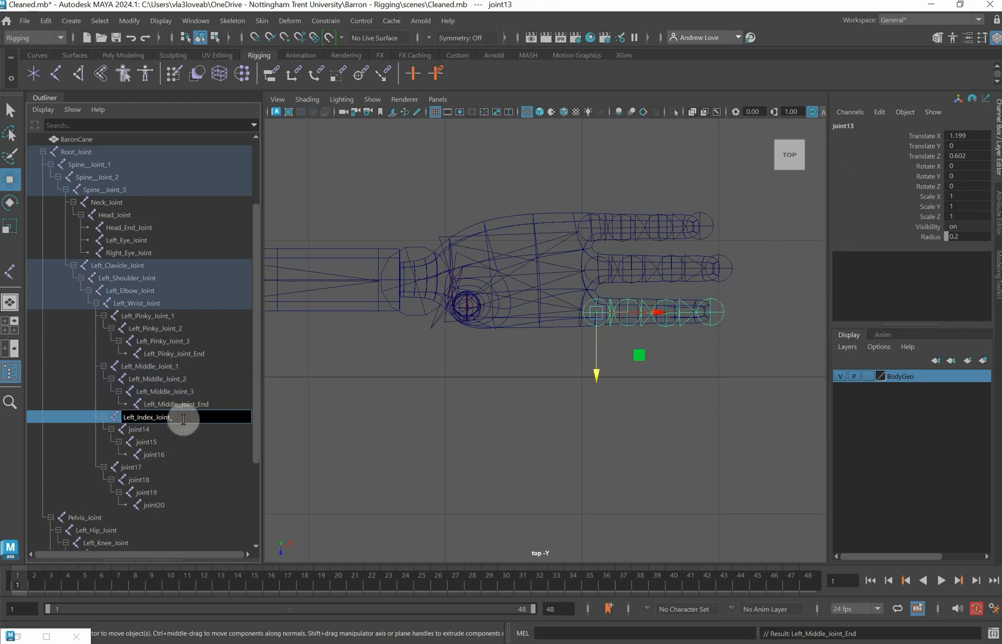
{"action": "left_click_drag", "start_coordinate": [173, 417], "coordinate": [122, 416]}
{"action": "key", "text": "ctrl+c"}
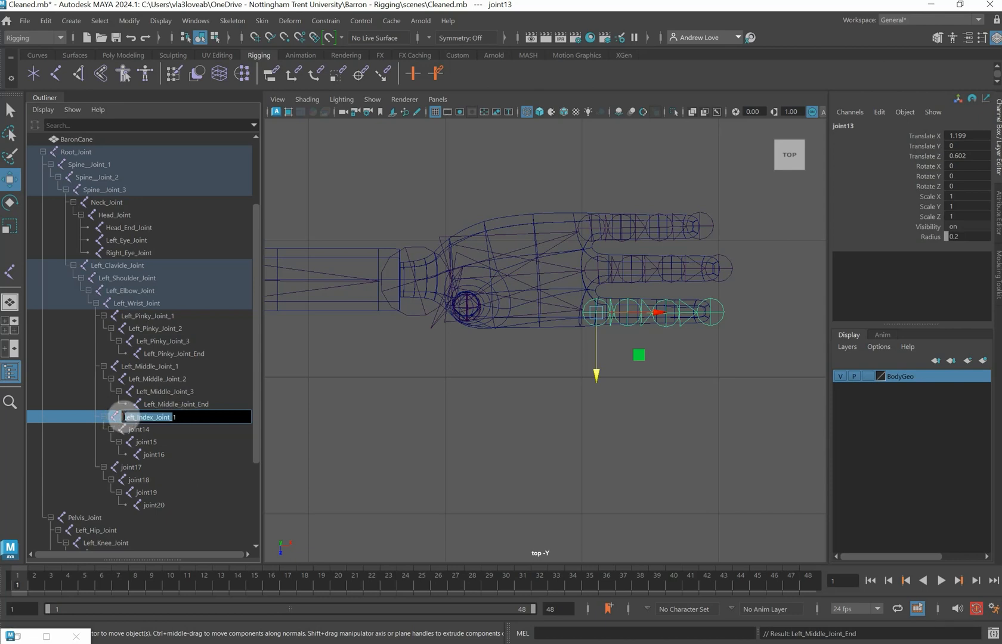
Rename the next two index finger joints, joint14 to Left_Index_Joint_2 and joint15 to Left_Index_Joint_3.
{"action": "double_click", "coordinate": [142, 429]}
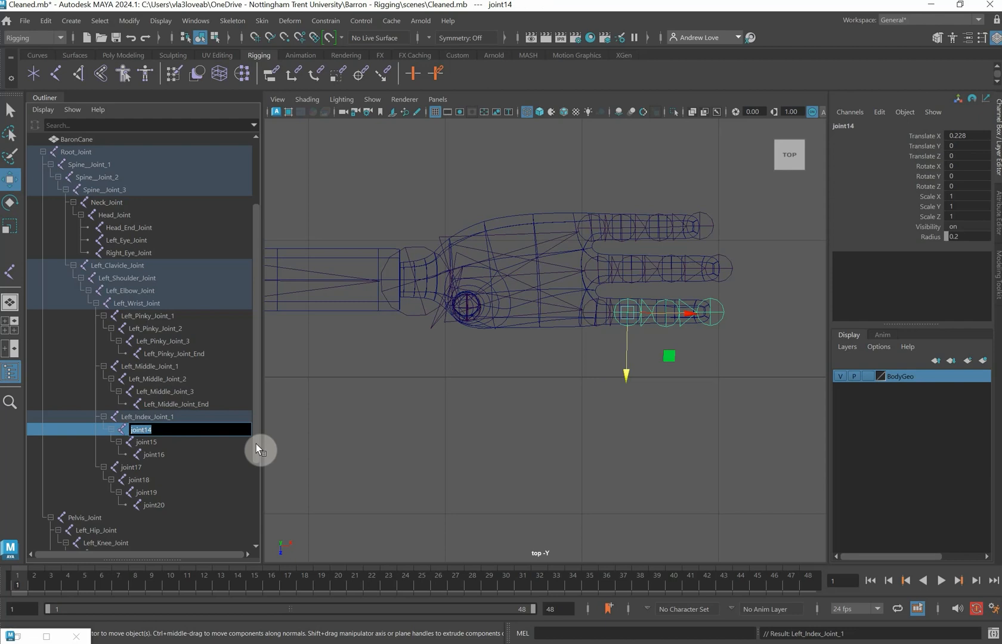
{"action": "key", "text": "ctrl+v"}
{"action": "type", "text": "2"}
{"action": "left_click", "coordinate": [160, 444]}
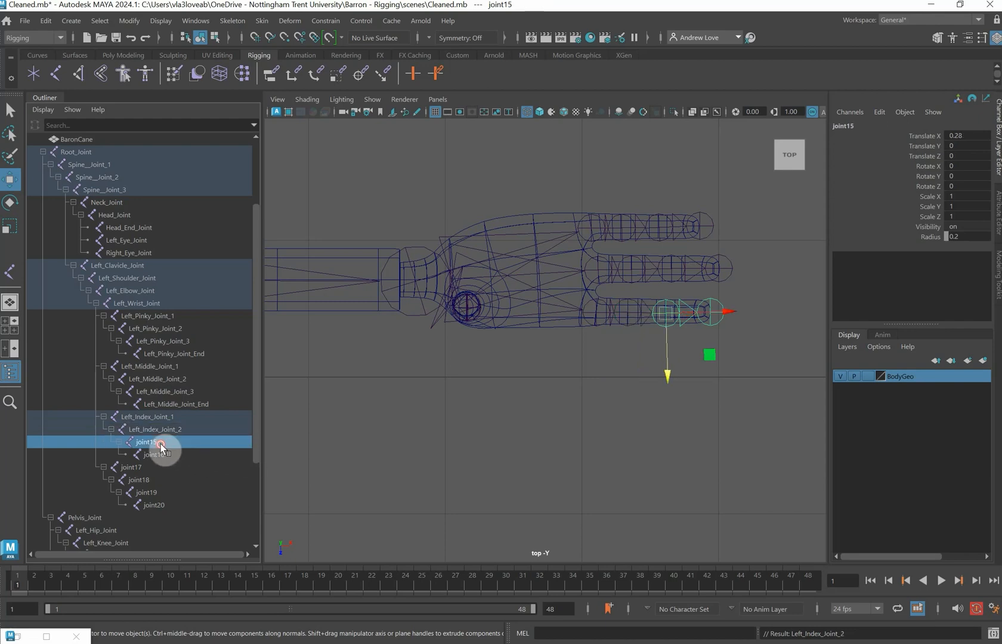
{"action": "double_click", "coordinate": [159, 443]}
{"action": "key", "text": "ctrl+v"}
{"action": "type", "text": "3"}
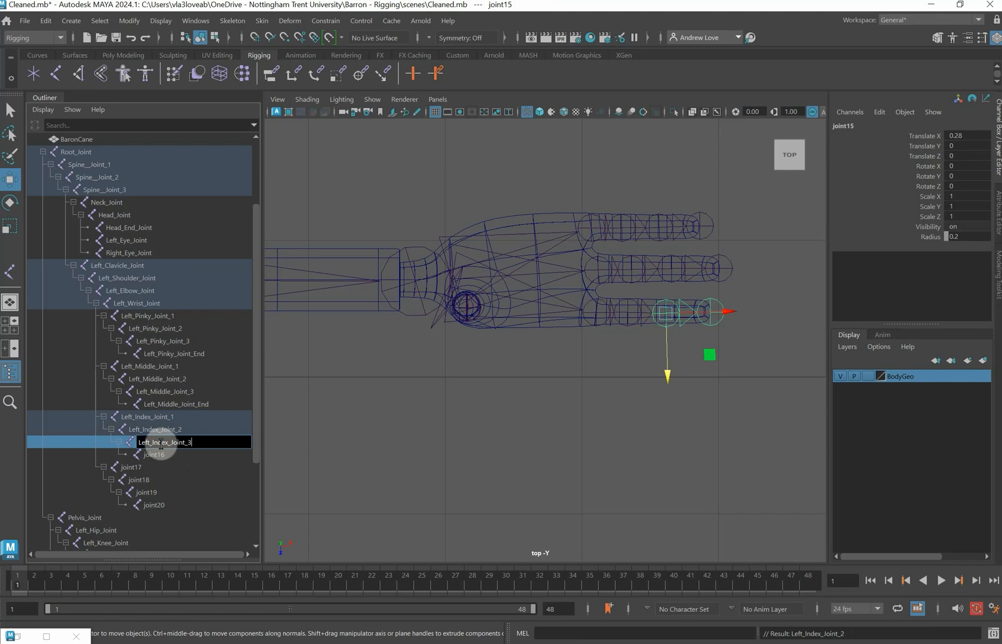
Rename joint16, the last joint of the index finger, to Left_Index_Joint_End.
{"action": "left_click", "coordinate": [160, 454]}
{"action": "double_click", "coordinate": [161, 453]}
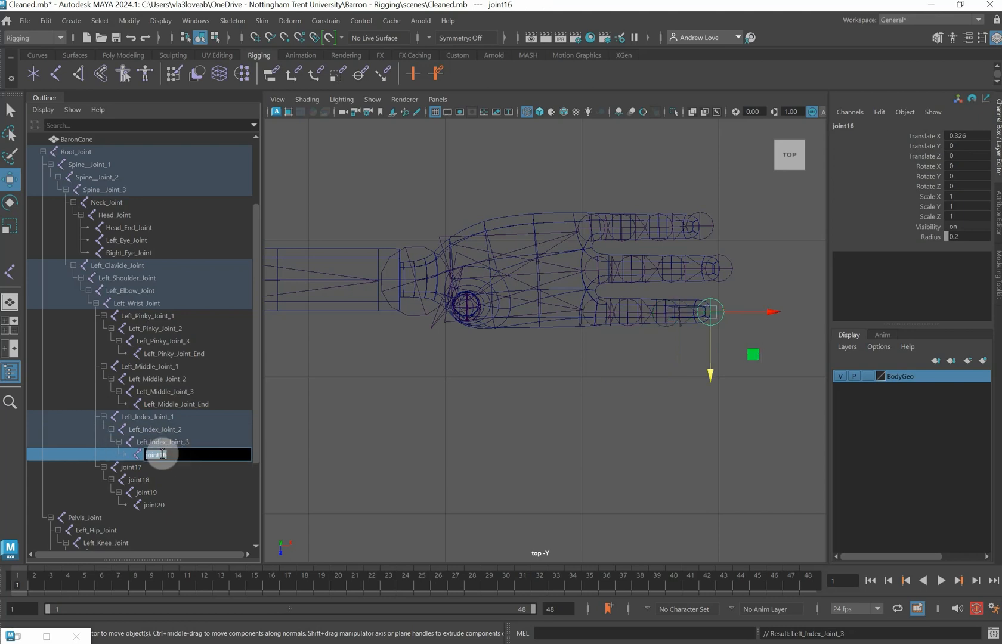
{"action": "key", "text": "ctrl+v"}
{"action": "type", "text": "Eb"}
{"action": "key", "text": "BackSpace"}
{"action": "type", "text": "nd"}
Rename joint17, the thumb's first joint, to Left_Thumb_Joint_1 and copy the Left_Thumb_Joint_ part of the name.
{"action": "double_click", "coordinate": [168, 469]}
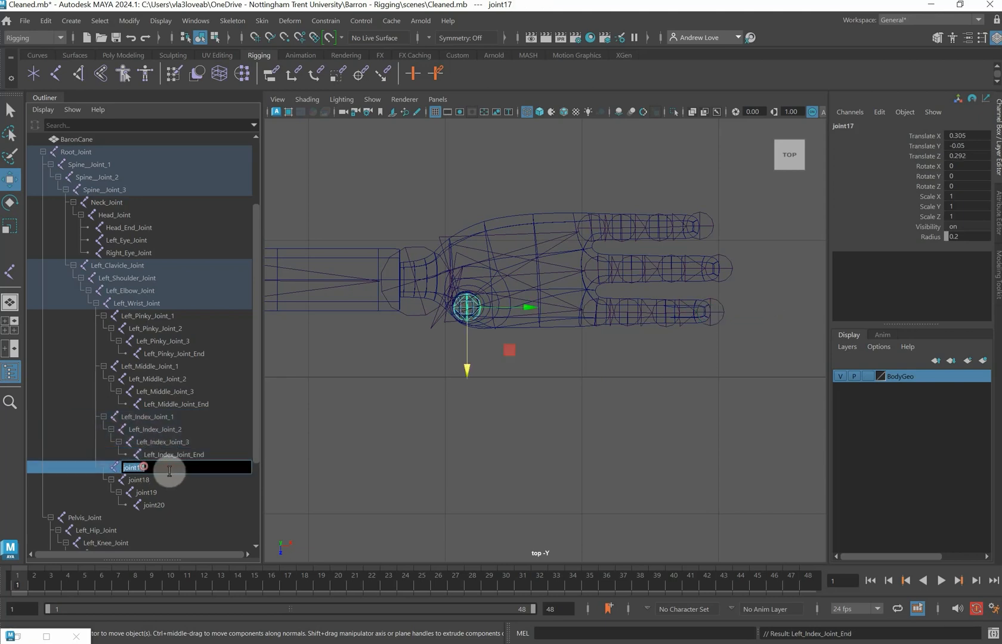
{"action": "type", "text": "Left_Index_Joint_"}
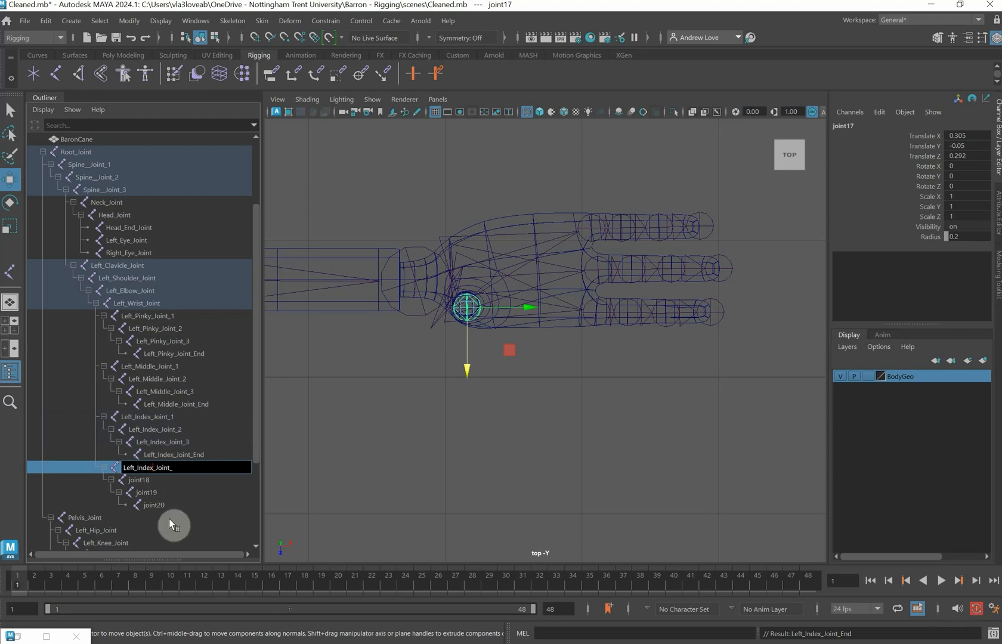
{"action": "key", "text": "BackSpace"}
{"action": "key", "text": "BackSpace"}
{"action": "key", "text": "BackSpace"}
{"action": "key", "text": "BackSpace"}
{"action": "key", "text": "BackSpace"}
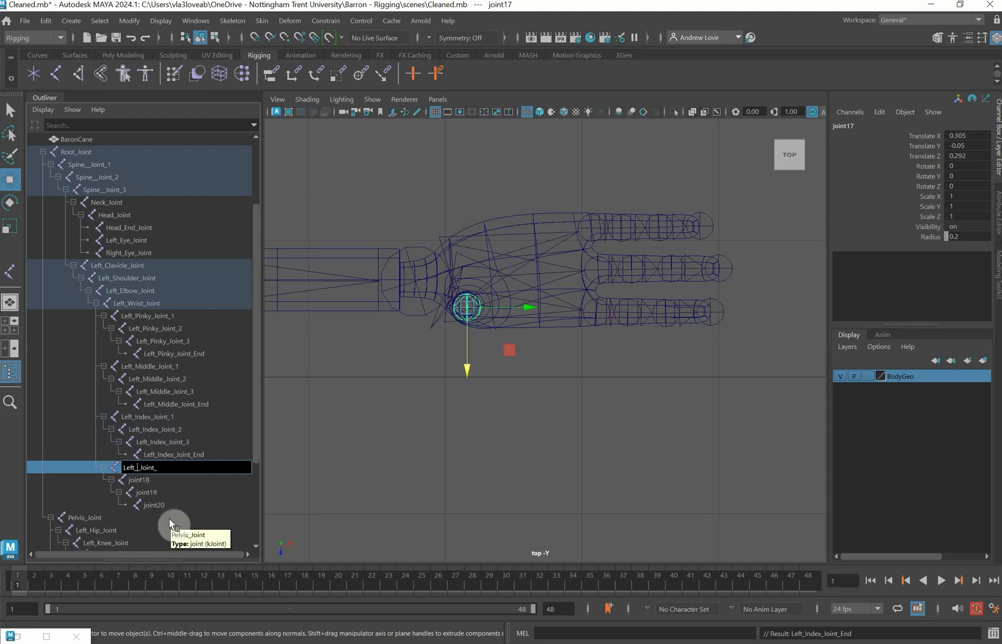
{"action": "type", "text": "Thumb"}
{"action": "left_click", "coordinate": [187, 472]}
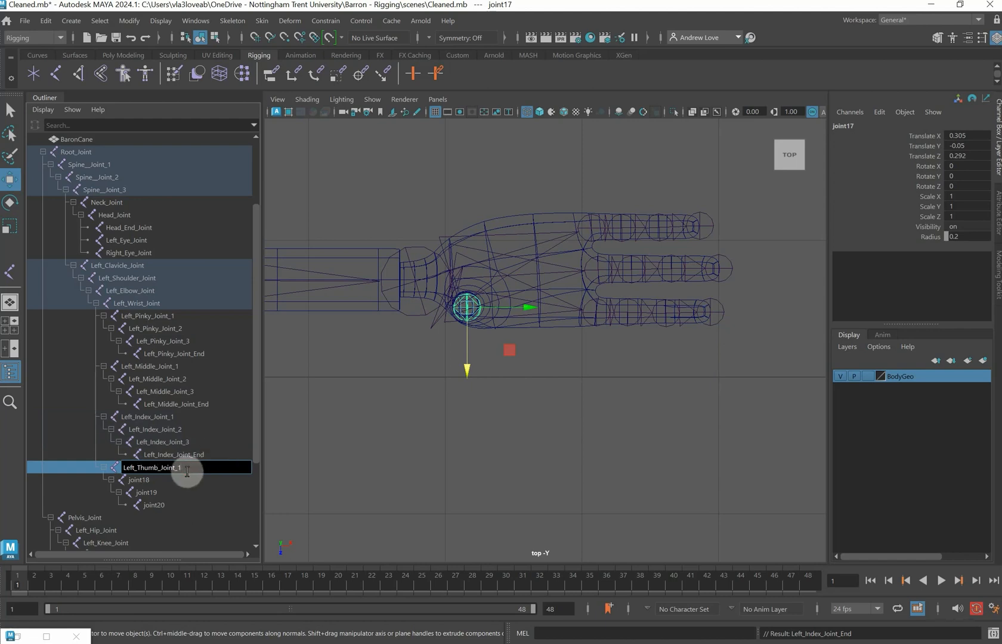
{"action": "left_click_drag", "start_coordinate": [179, 469], "coordinate": [119, 469]}
{"action": "key", "text": "ctrl+c"}
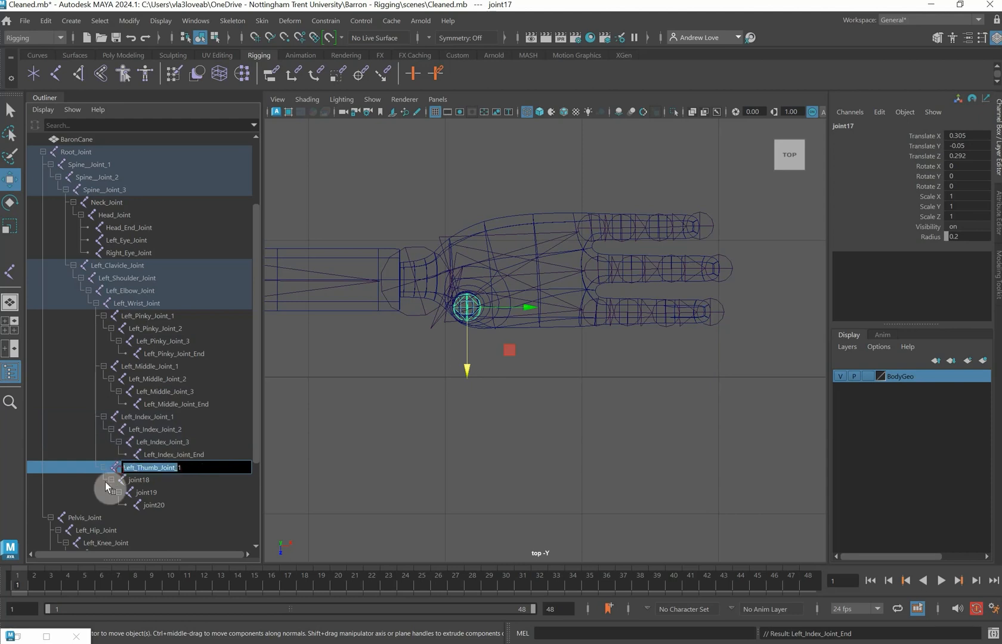
Rename the next two thumb joints, joint18 to Left_Thumb_Joint_2 and joint19 to Left_Thumb_Joint_3.
{"action": "left_click", "coordinate": [128, 479]}
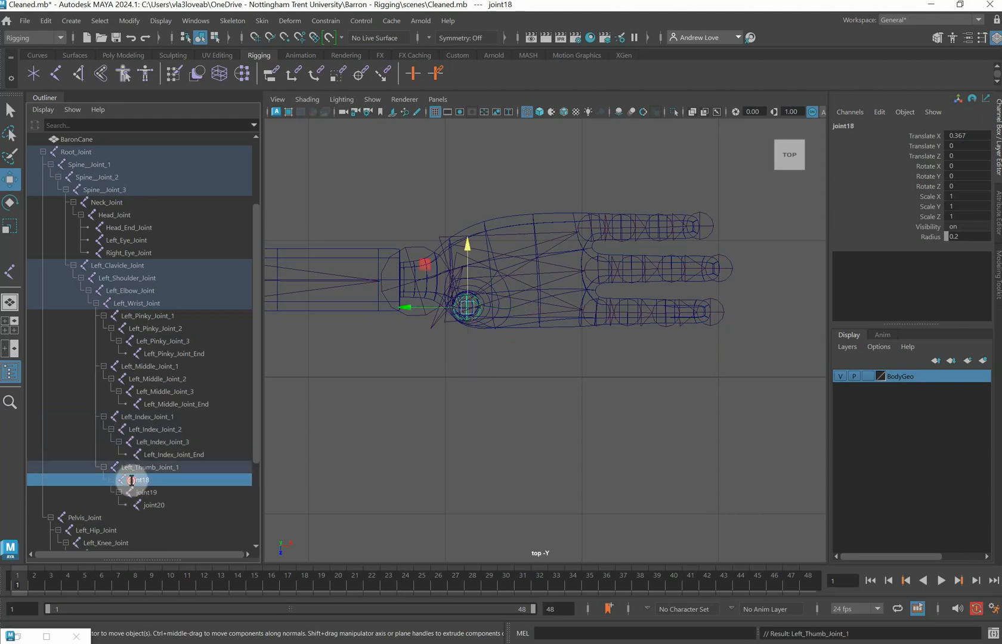
{"action": "double_click", "coordinate": [143, 483]}
{"action": "key", "text": "ctrl+v"}
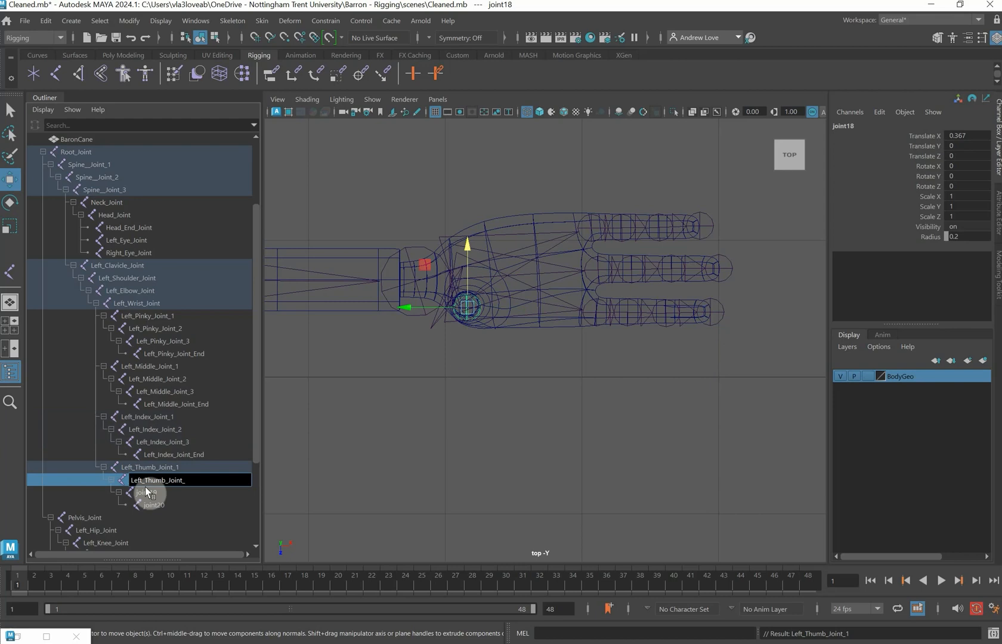
{"action": "type", "text": "2"}
{"action": "left_click", "coordinate": [146, 492]}
{"action": "double_click", "coordinate": [153, 494]}
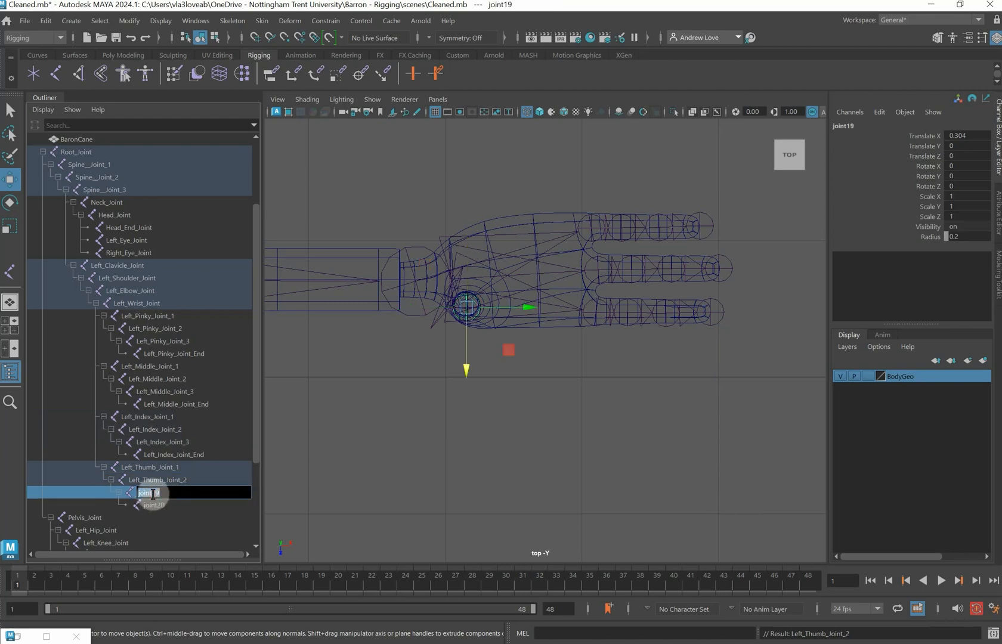
{"action": "key", "text": "ctrl+v"}
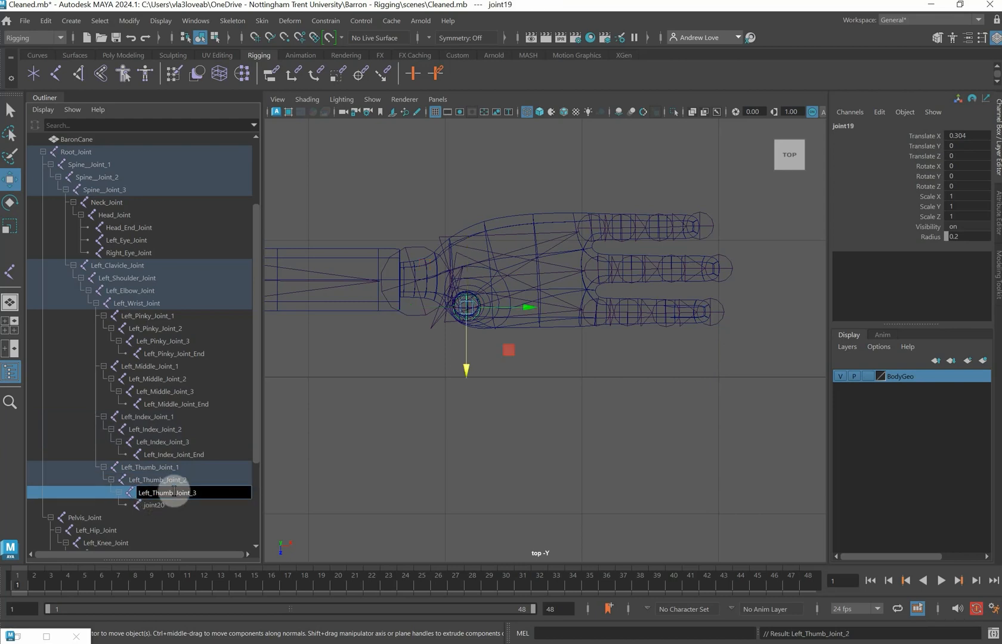
Rename joint20, the last joint of the thumb, to Left_Thumb_Joint_End.
{"action": "left_click", "coordinate": [160, 506]}
{"action": "double_click", "coordinate": [161, 507]}
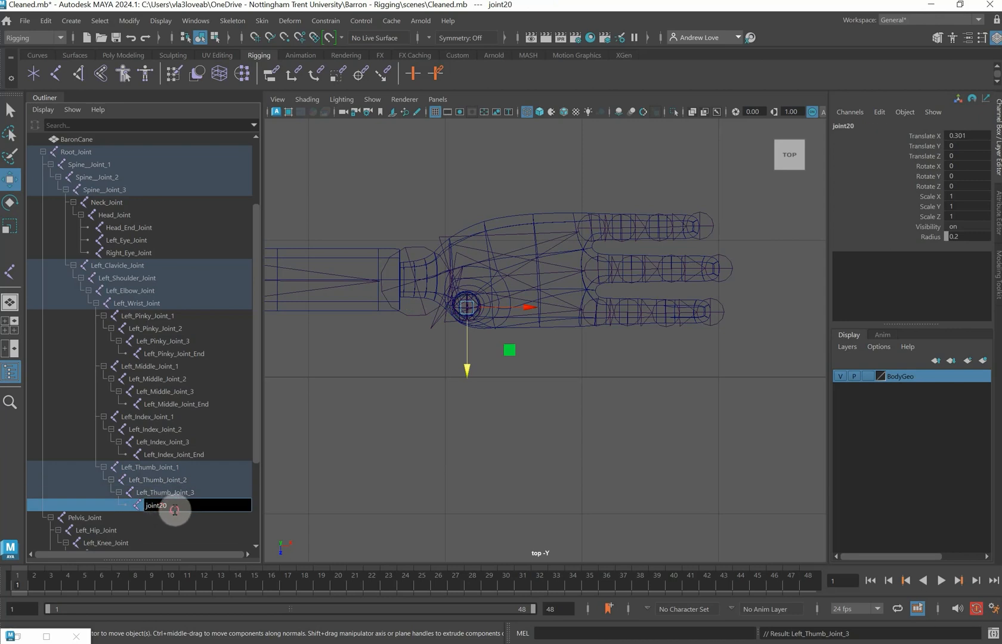
{"action": "key", "text": "ctrl+v"}
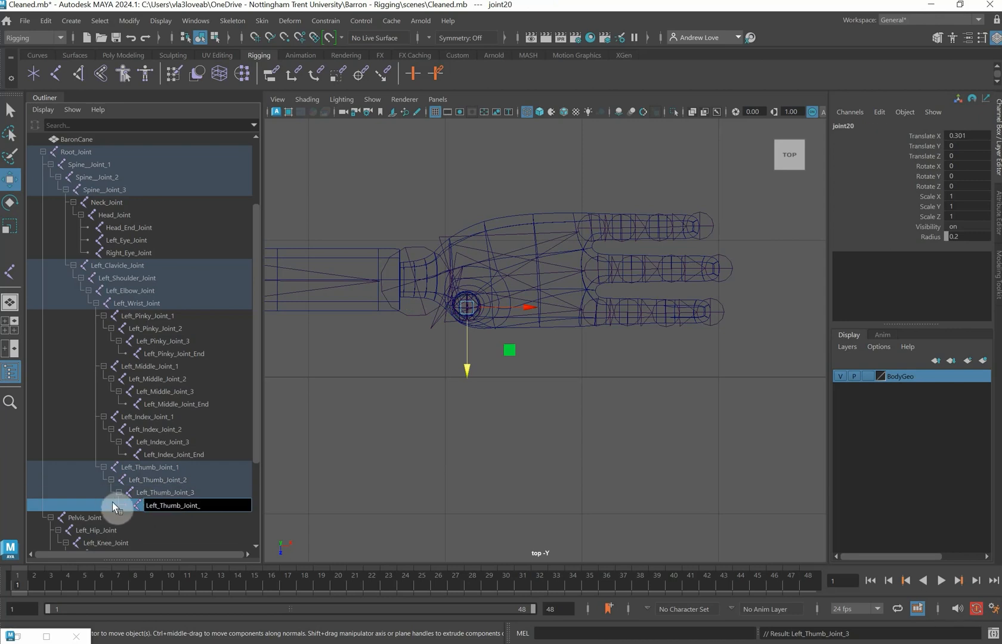
{"action": "type", "text": "End"}
{"action": "key", "text": "Return"}
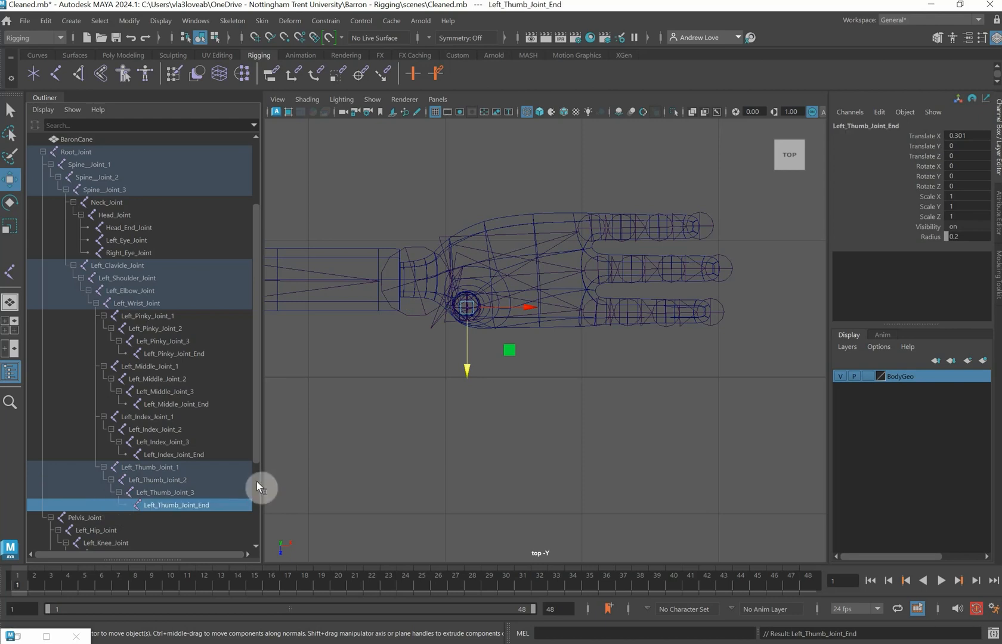
Mirror the left arm's joint chain from the clavicle joint across YZ with the Behavior function, replacing Left with Right in the names.
{"action": "scroll", "coordinate": [426, 395], "scroll_direction": "down", "scroll_amount": 5}
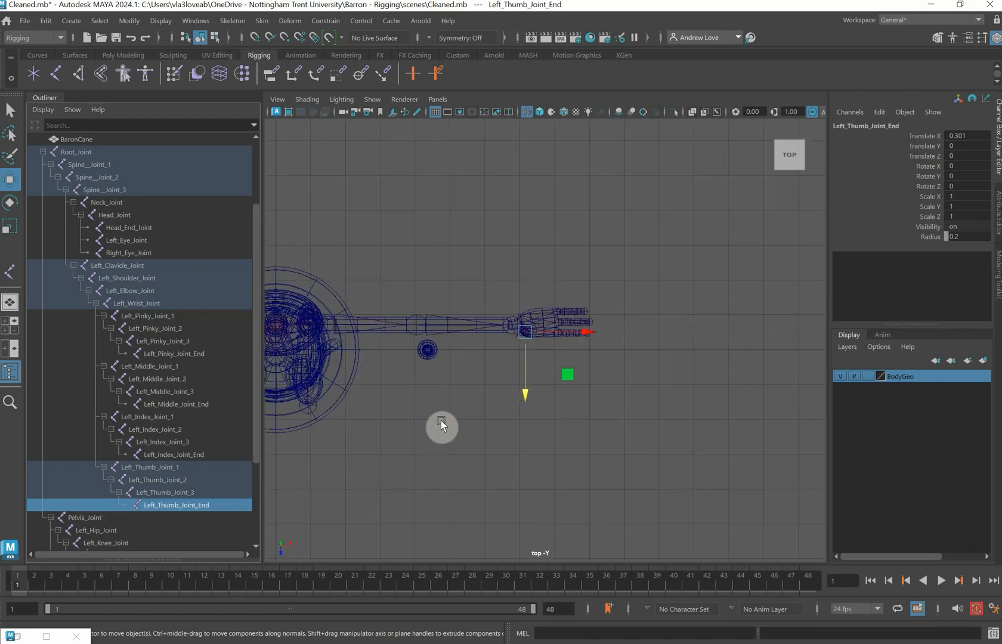
{"action": "key", "text": "space"}
{"action": "key", "text": "space"}
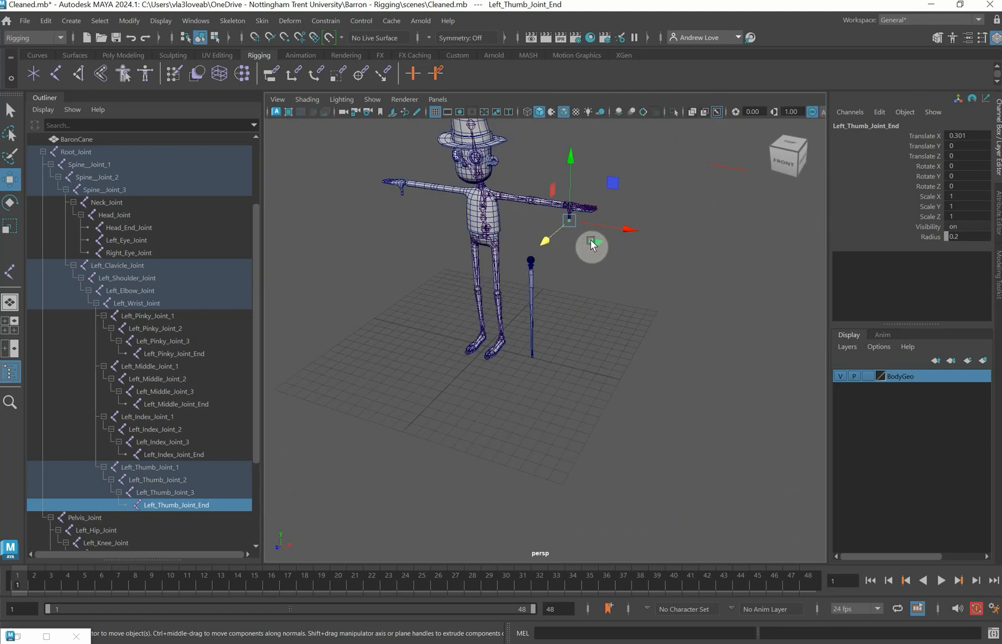
{"action": "scroll", "coordinate": [587, 239], "scroll_direction": "up", "scroll_amount": 3}
{"action": "middle_click_drag", "start_coordinate": [420, 257], "coordinate": [448, 343], "text": "alt"}
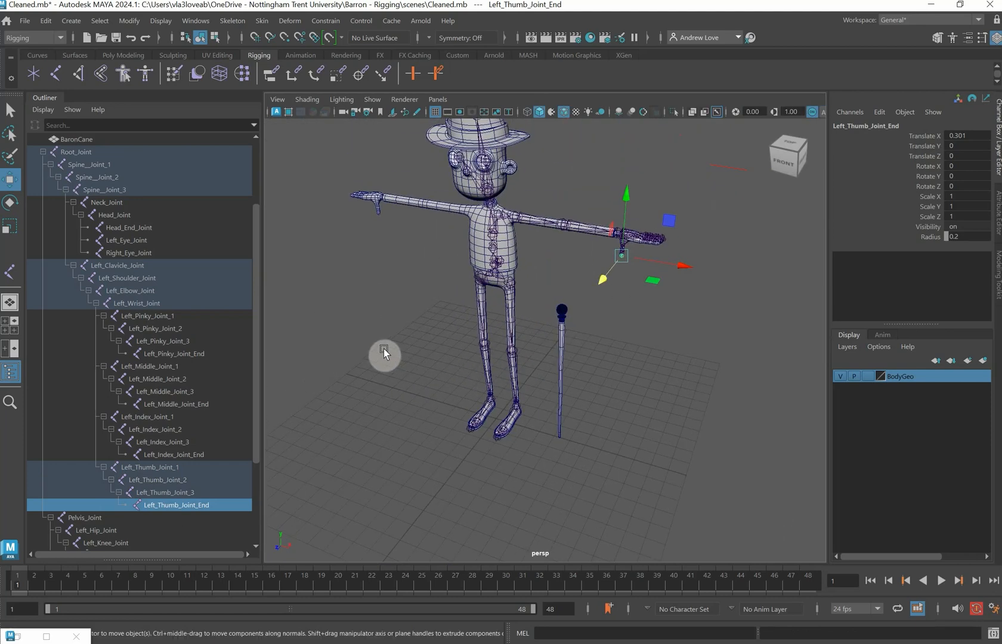
{"action": "left_click_drag", "start_coordinate": [384, 348], "coordinate": [397, 325], "text": "alt"}
{"action": "scroll", "coordinate": [397, 325], "scroll_direction": "up", "scroll_amount": 4}
{"action": "middle_click_drag", "start_coordinate": [396, 325], "coordinate": [424, 398], "text": "alt"}
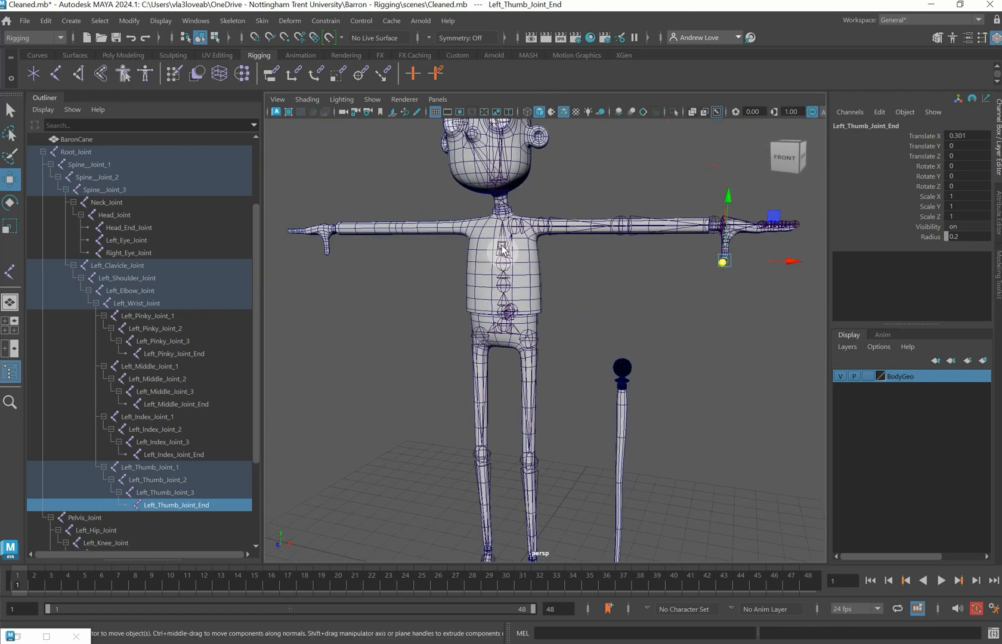
{"action": "left_click", "coordinate": [514, 231]}
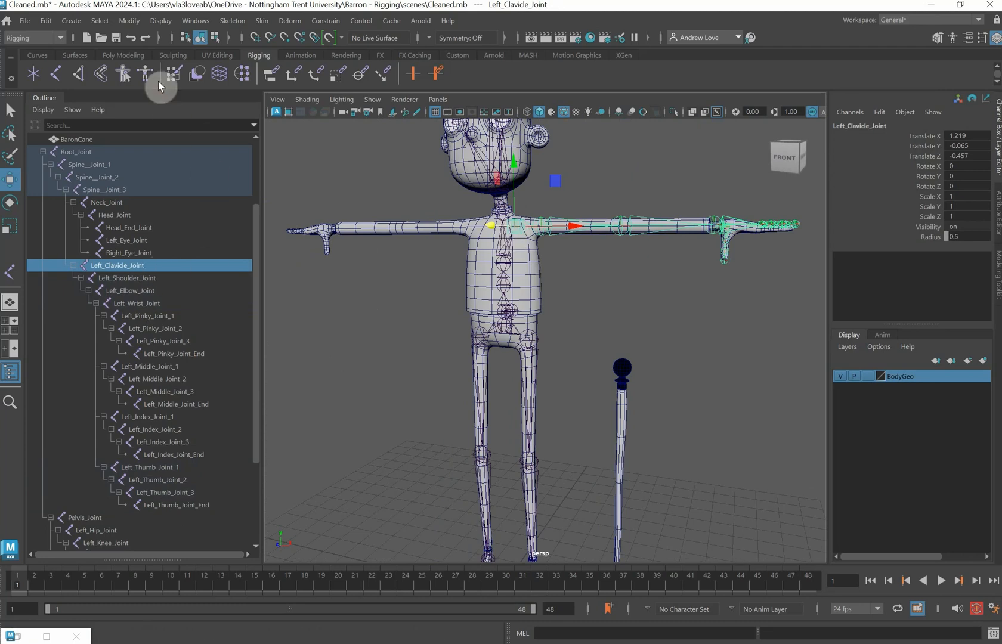
{"action": "left_click", "coordinate": [236, 22]}
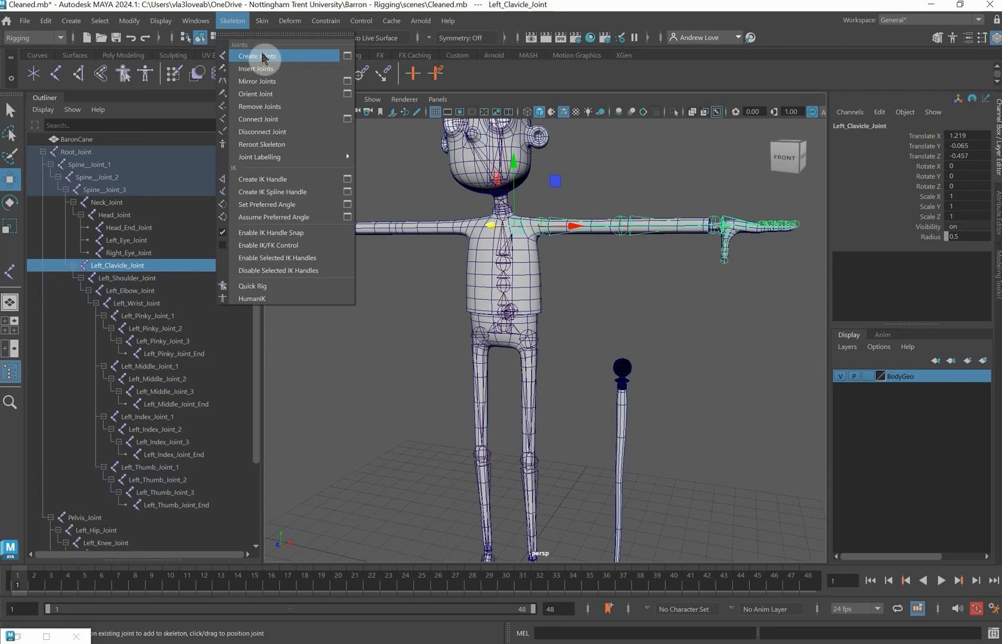
{"action": "left_click", "coordinate": [347, 82]}
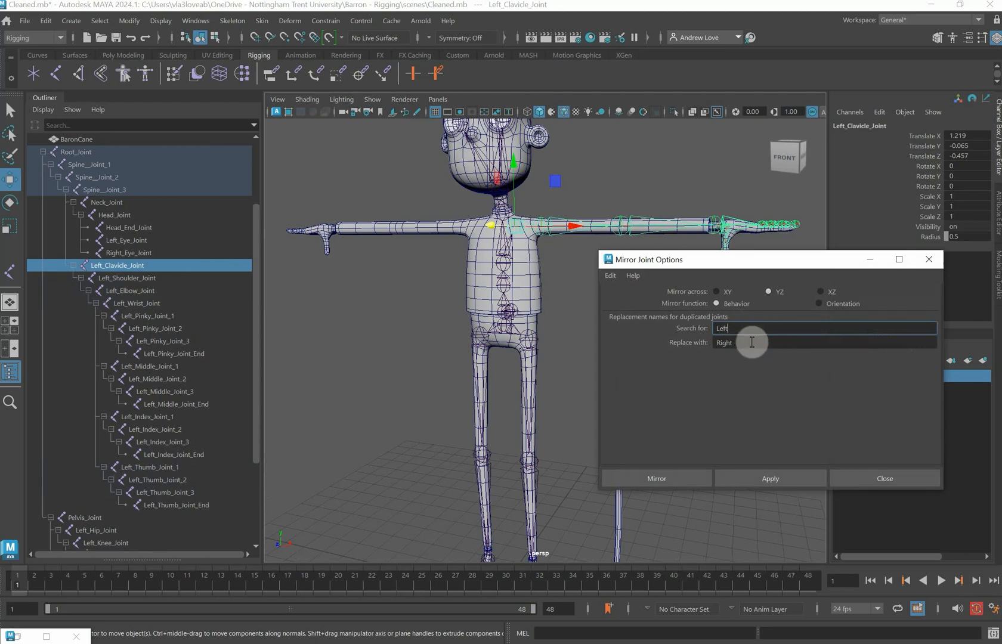
{"action": "left_click", "coordinate": [761, 478]}
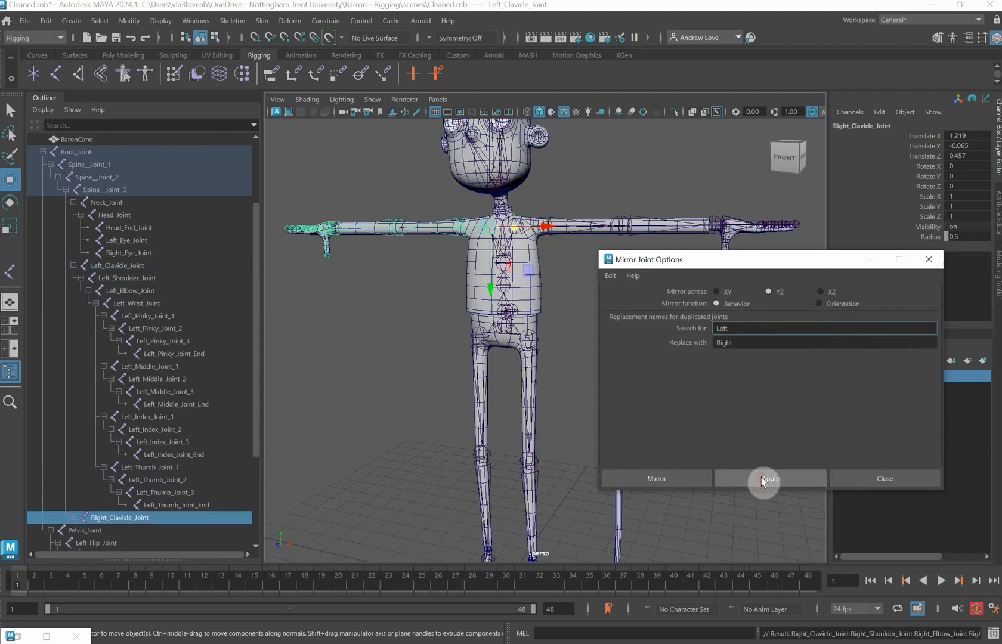
{"action": "left_click", "coordinate": [835, 477]}
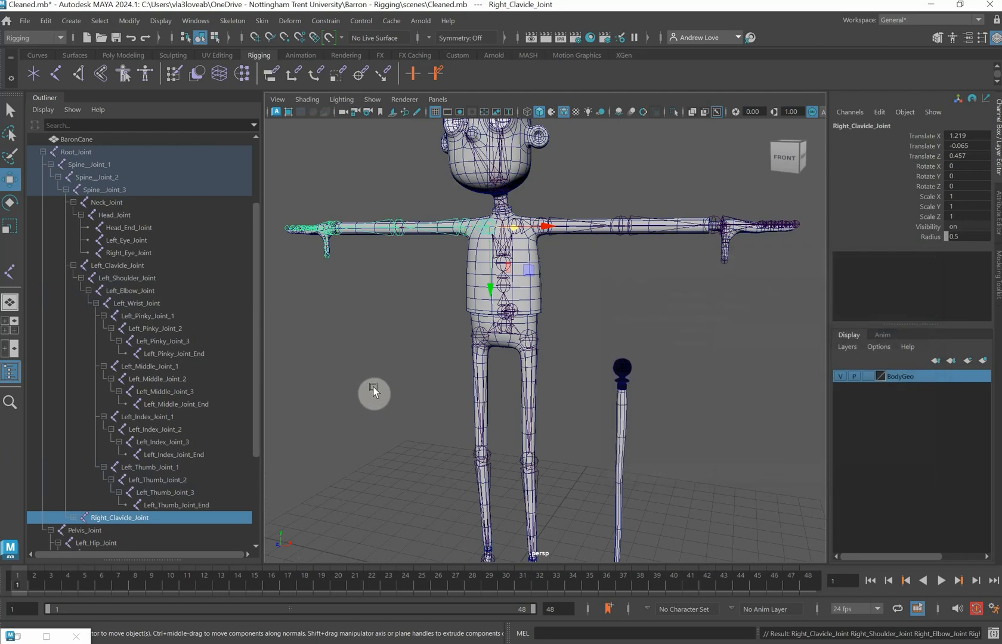
Examine the mirrored right arm and expand its clavicle hierarchy to check the names of the shoulder, wrist and finger joints.
{"action": "left_click_drag", "start_coordinate": [368, 377], "coordinate": [459, 384], "text": "alt"}
{"action": "scroll", "coordinate": [459, 384], "scroll_direction": "up", "scroll_amount": 3}
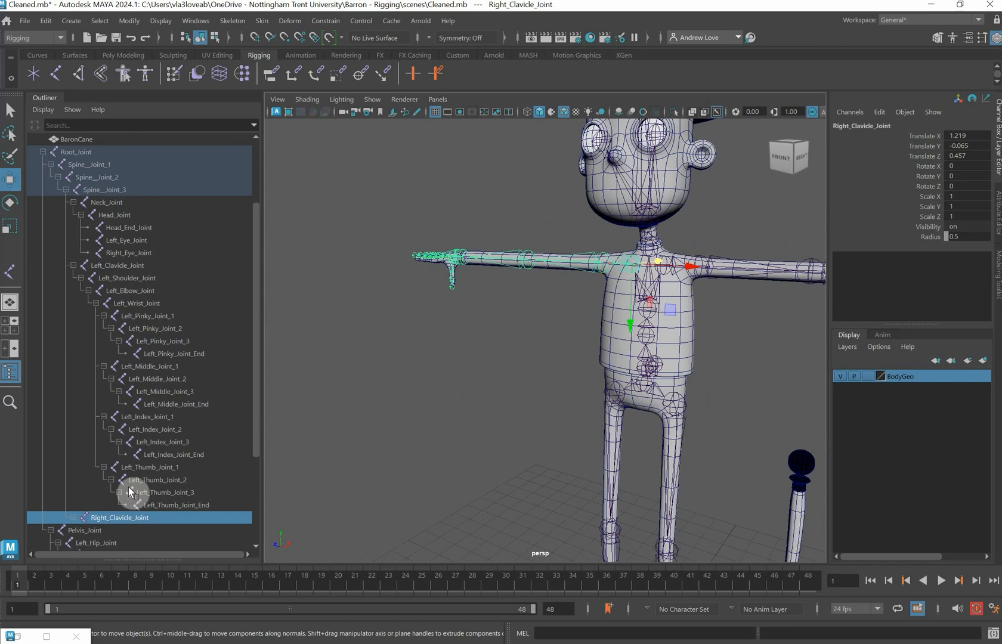
{"action": "scroll", "coordinate": [85, 429], "scroll_direction": "down", "scroll_amount": 4}
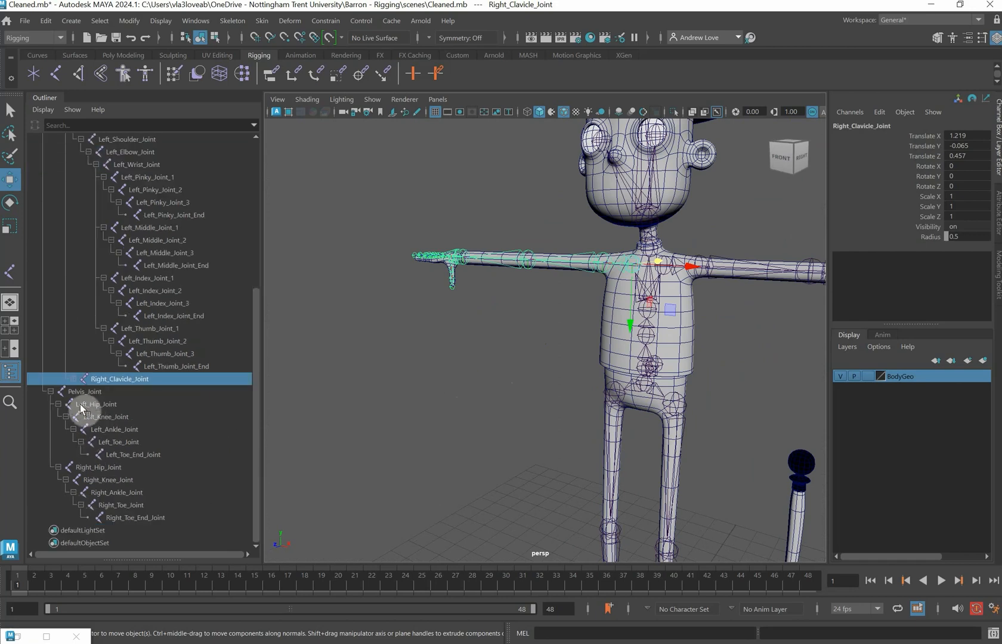
{"action": "left_click", "coordinate": [72, 379]}
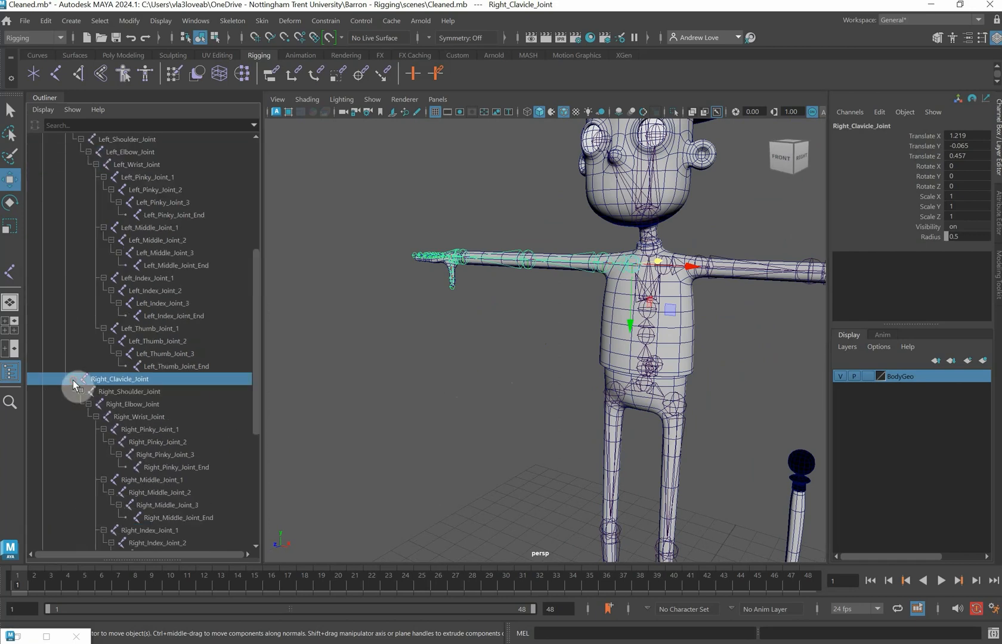
{"action": "scroll", "coordinate": [71, 352], "scroll_direction": "down", "scroll_amount": 6}
{"action": "scroll", "coordinate": [71, 336], "scroll_direction": "down", "scroll_amount": 1}
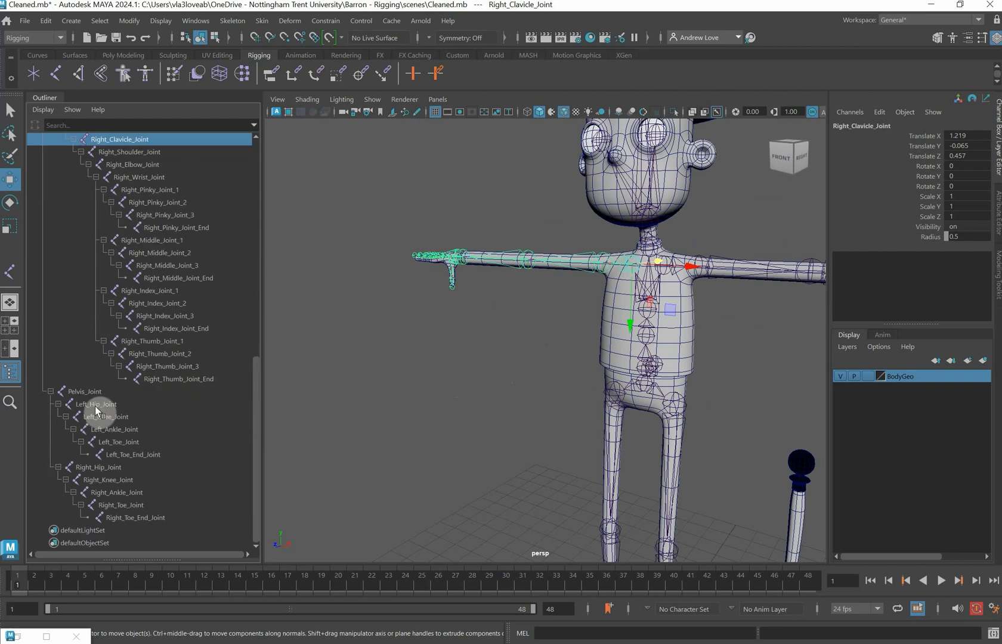
{"action": "scroll", "coordinate": [127, 501], "scroll_direction": "up", "scroll_amount": 13}
{"action": "scroll", "coordinate": [123, 355], "scroll_direction": "down", "scroll_amount": 13}
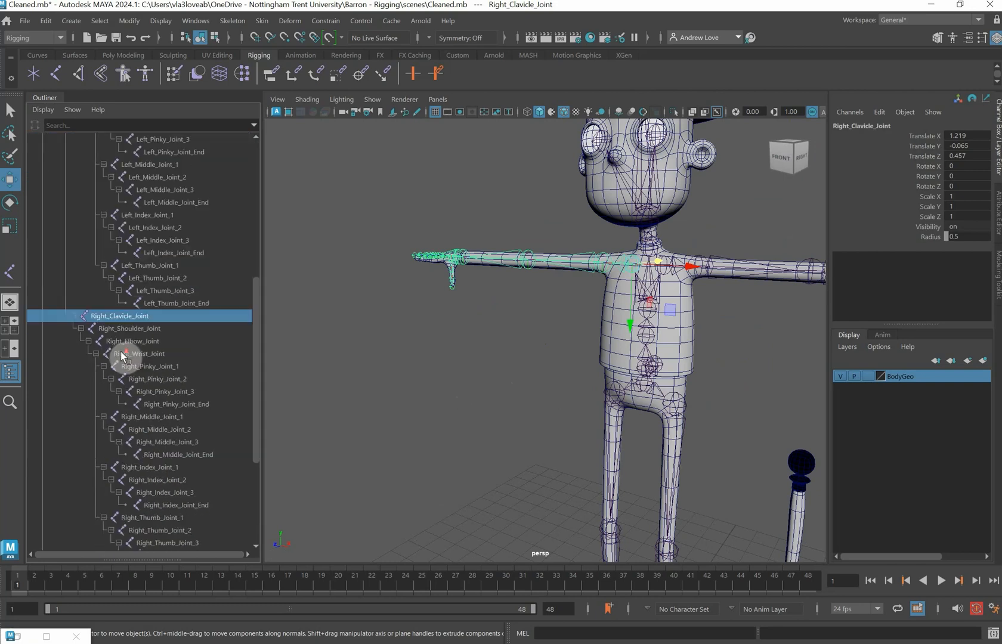
{"action": "scroll", "coordinate": [118, 349], "scroll_direction": "up", "scroll_amount": 13}
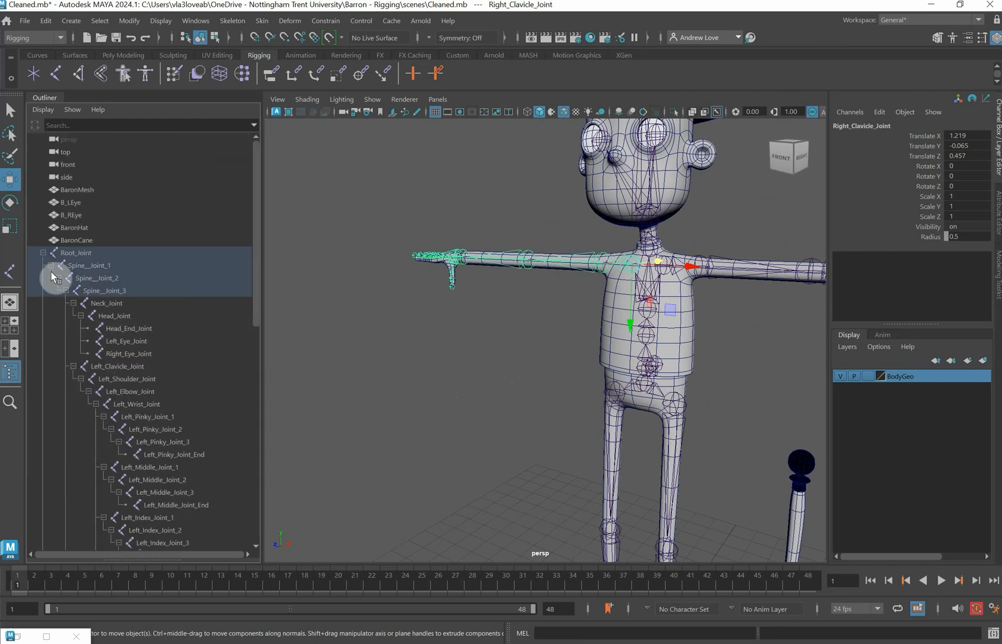
Collapse the whole Root_Joint hierarchy, clear the selection and frame the complete character.
{"action": "left_click", "coordinate": [44, 254]}
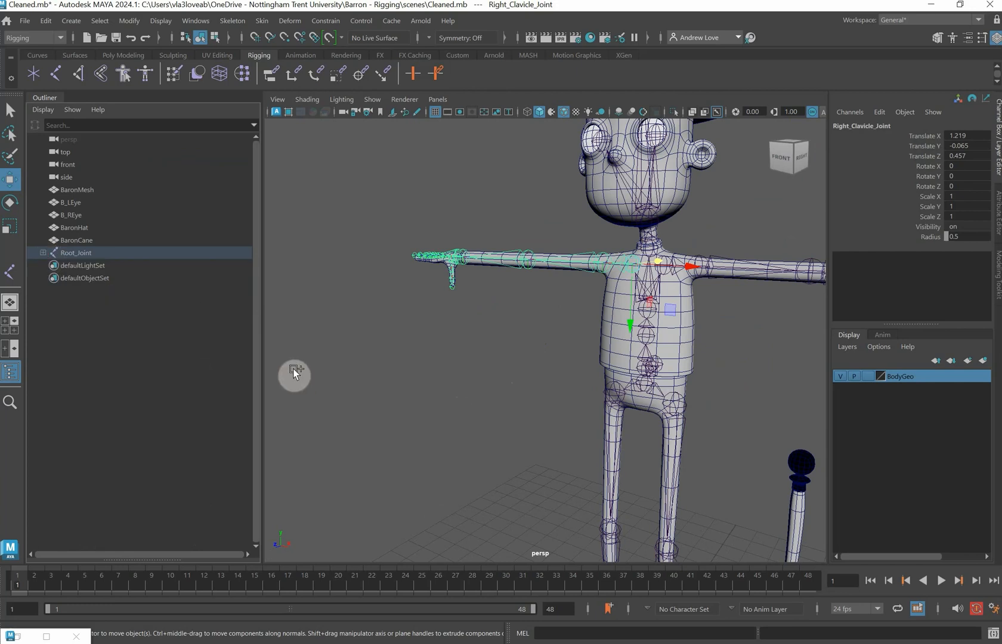
{"action": "left_click", "coordinate": [466, 357]}
{"action": "key", "text": "a"}
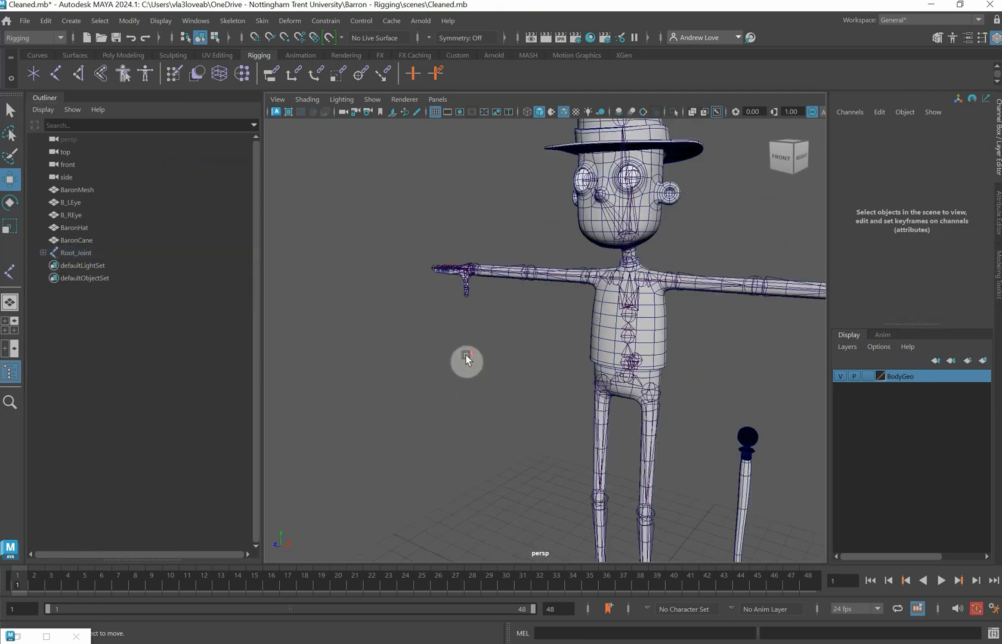
{"action": "middle_click_drag", "start_coordinate": [452, 381], "coordinate": [391, 333], "text": "alt"}
{"action": "left_click_drag", "start_coordinate": [386, 352], "coordinate": [433, 358], "text": "alt"}
{"action": "scroll", "coordinate": [433, 358], "scroll_direction": "down", "scroll_amount": 2}
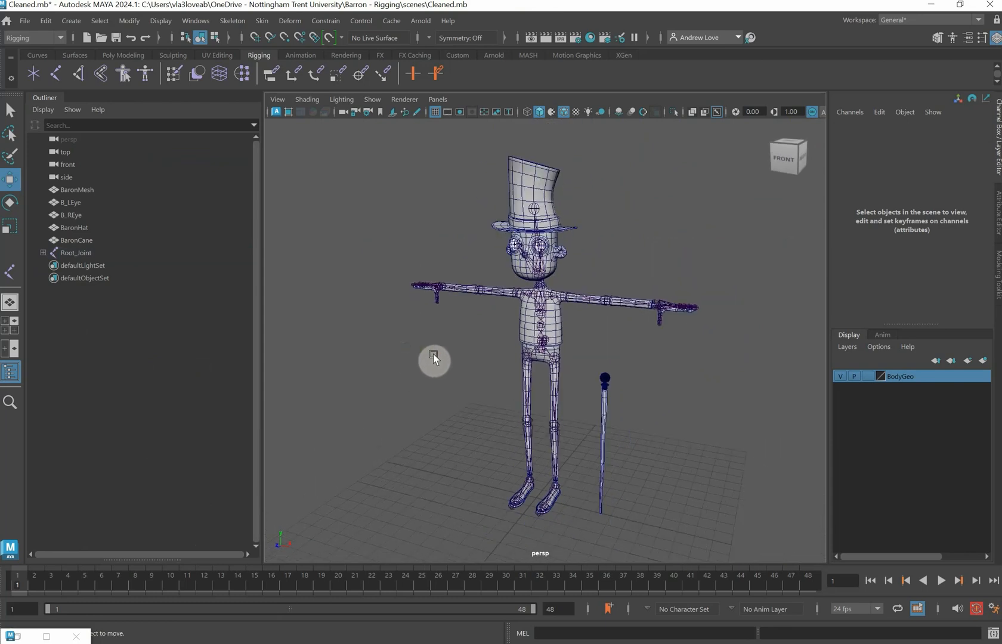